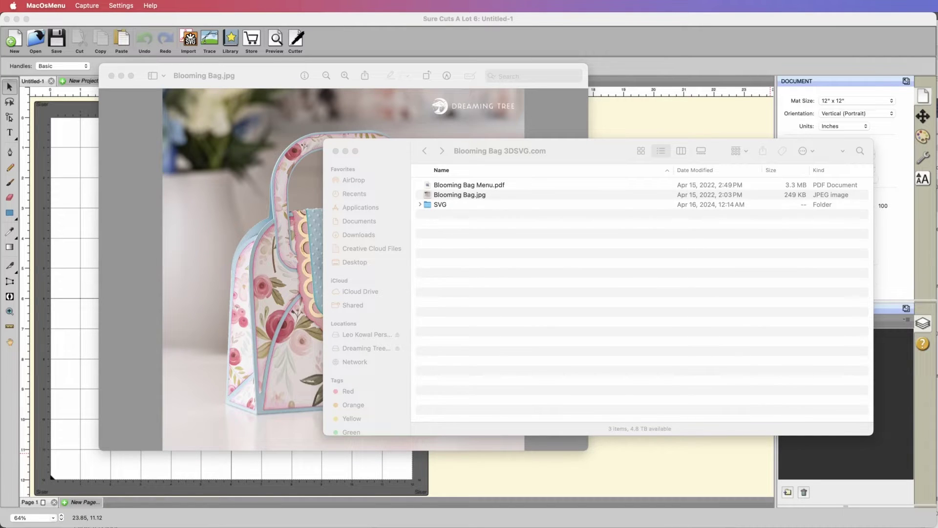
Close the Blooming Bag.jpg photo in Preview so the Blooming Bag 3DSVG.com folder shows
left_click_drag(272, 85, 286, 92)
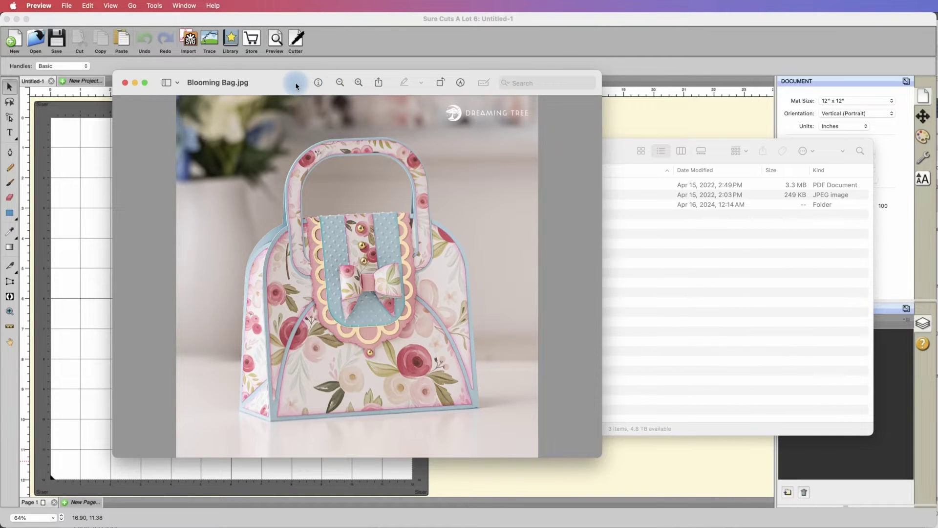
left_click_drag(295, 82, 307, 93)
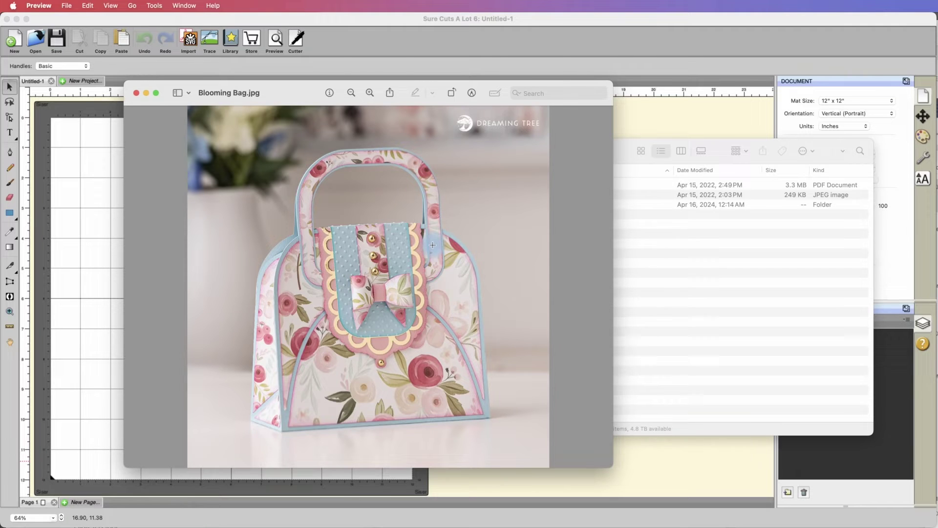
left_click(137, 96)
left_click_drag(512, 153, 508, 172)
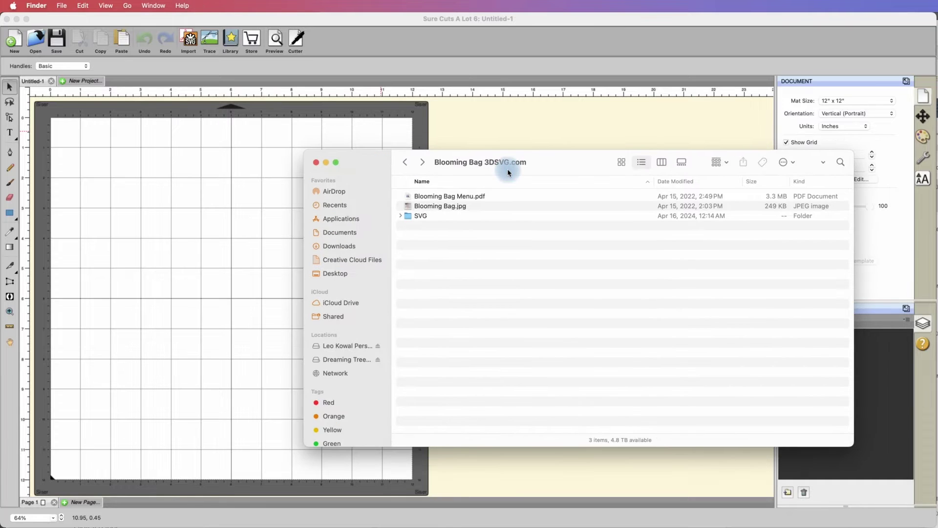
Open the SVG folder and drag its seven .svg files, elements_blush through panels_small_floral_pattern, onto the canvas
left_click(422, 218)
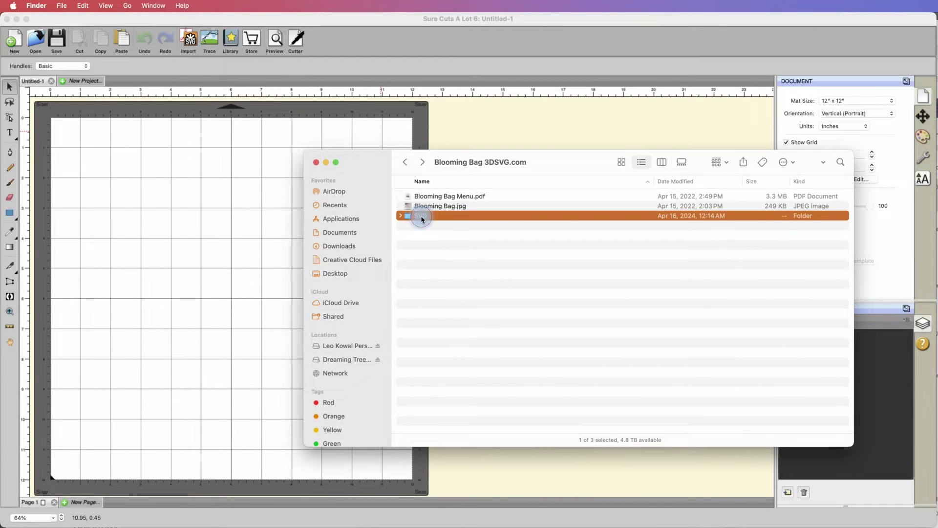
double_click(421, 215)
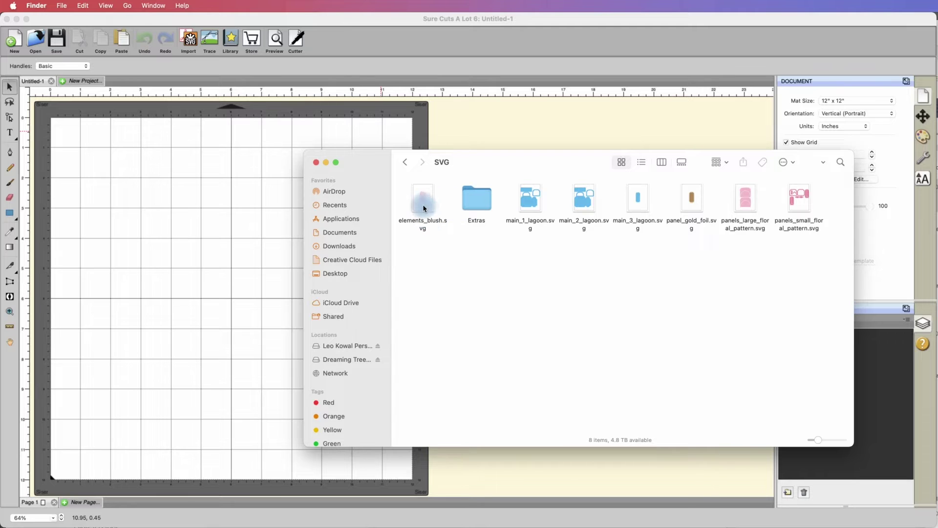
left_click(425, 208)
left_click(530, 201, "super")
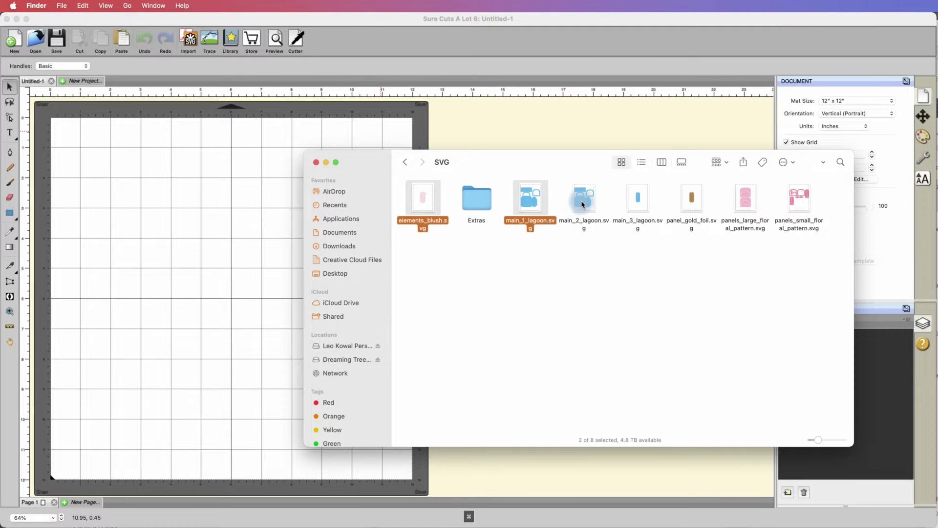
left_click(584, 201, "super")
left_click(635, 201, "super")
left_click(687, 198, "super")
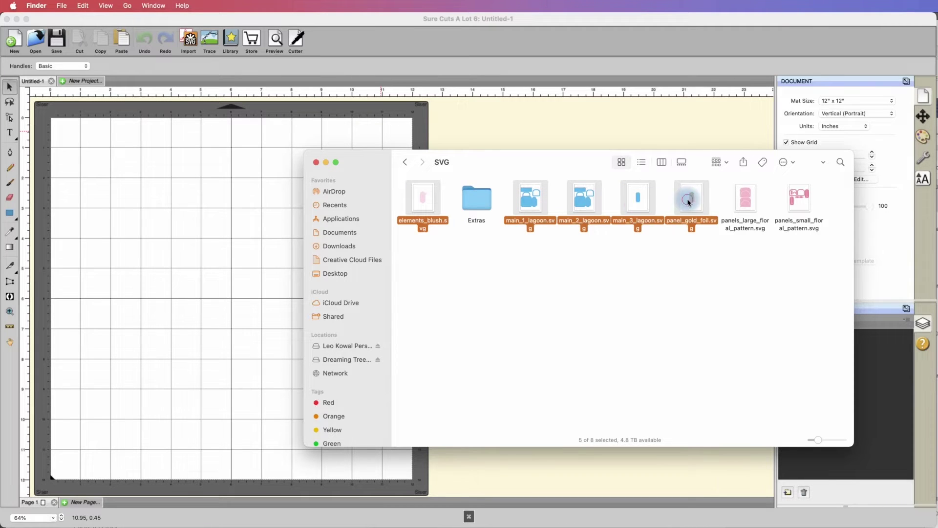
left_click(747, 198, "super")
left_click(792, 201, "super")
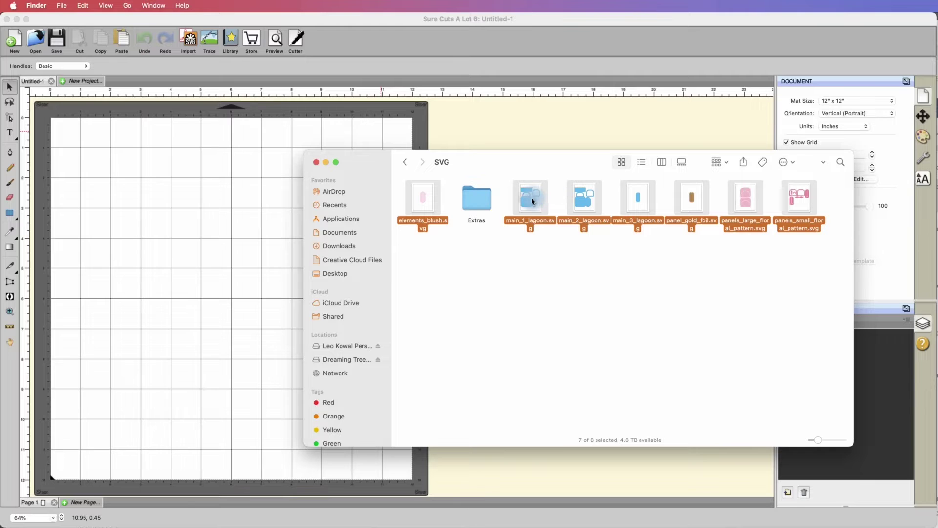
left_click_drag(534, 163, 652, 180)
left_click_drag(650, 213, 265, 223)
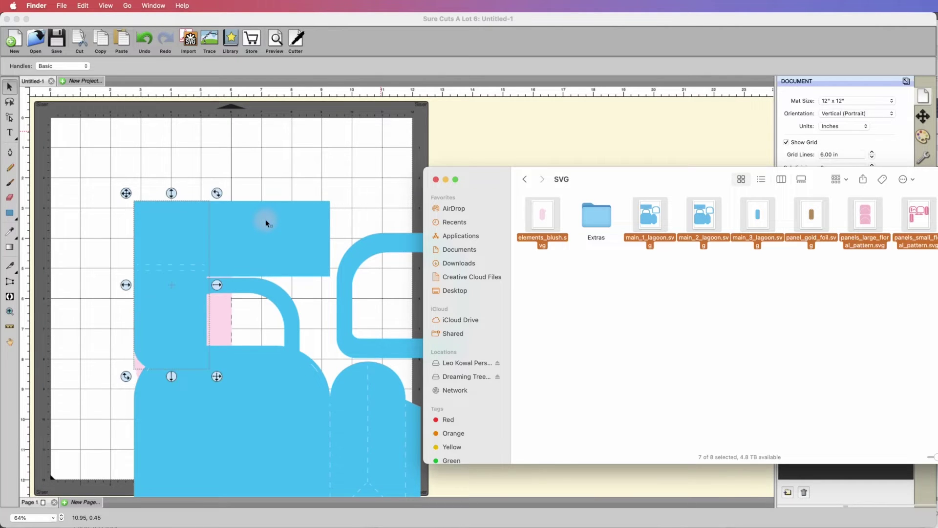
Close the SVG folder window, set the mat size to 8.5" x 11", and zoom out to 39%
left_click(436, 180)
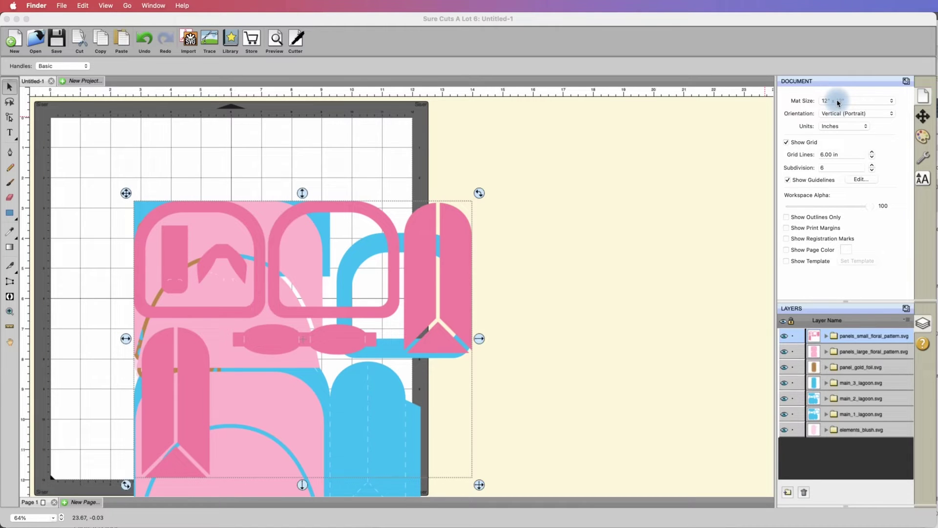
left_click(919, 98)
left_click(870, 100)
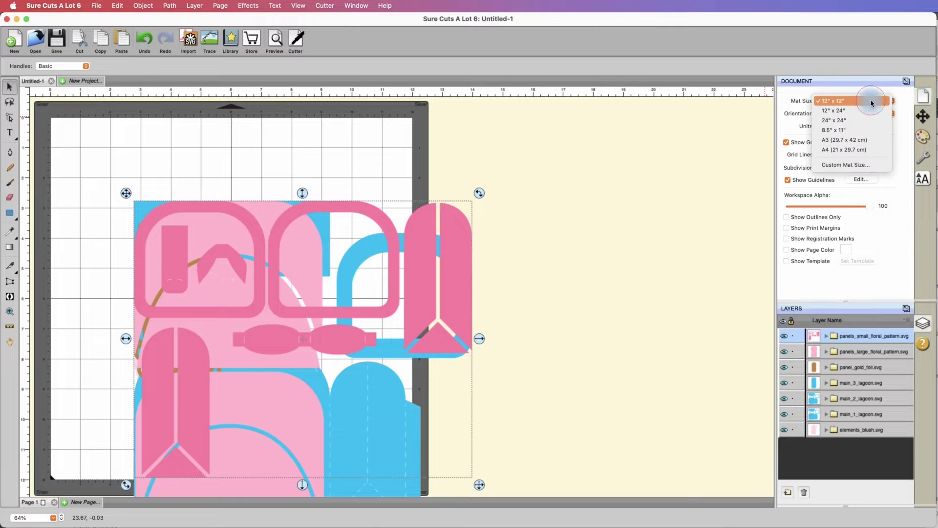
left_click(850, 130)
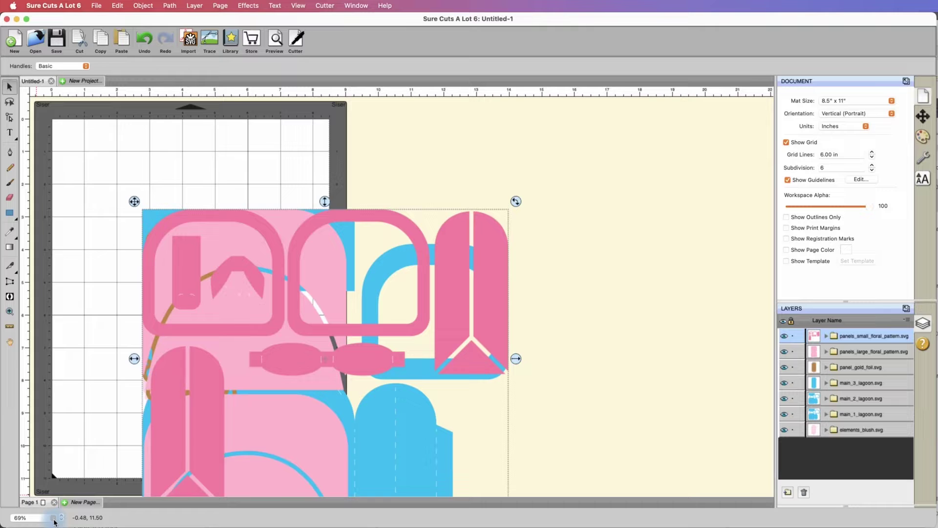
left_click(61, 521)
left_click(61, 521)
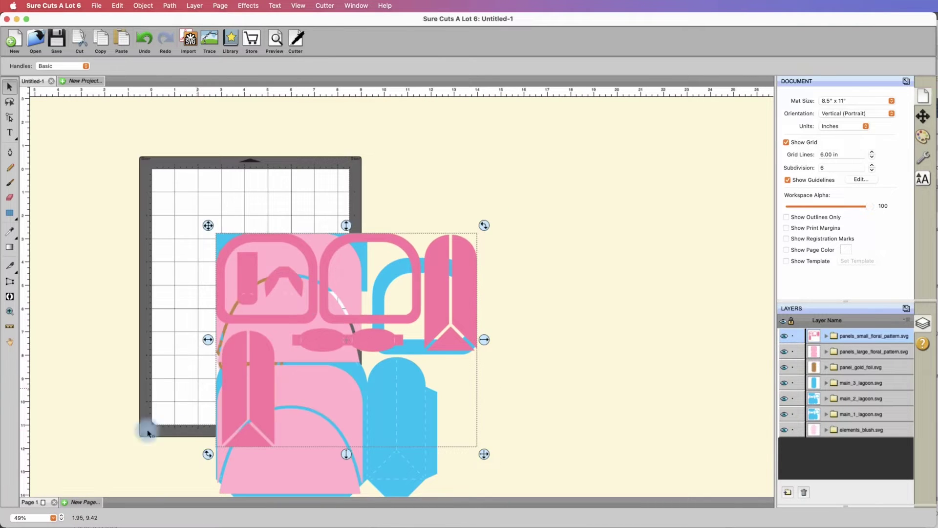
Spread the pink, blue and gold pieces around the mat, with the pink blush piece at its top left
left_click(61, 521)
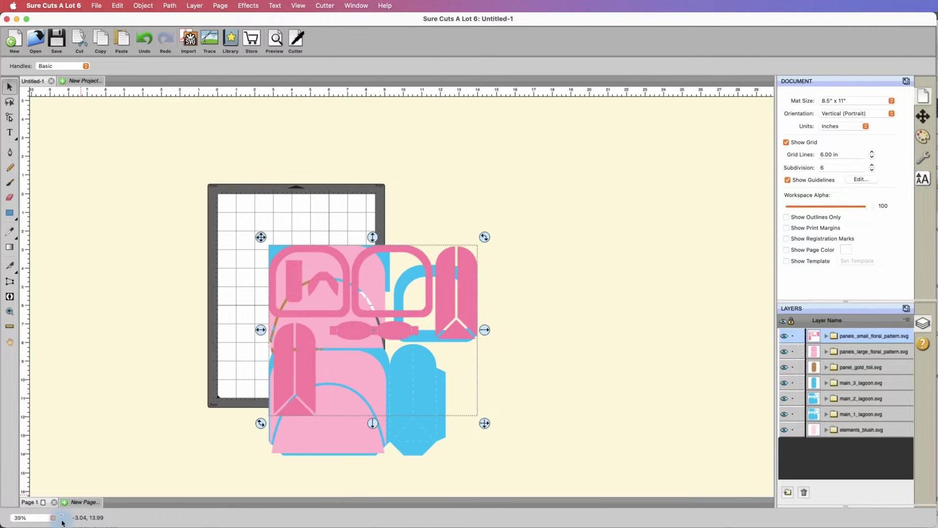
left_click_drag(347, 299, 610, 197)
left_click_drag(438, 272, 722, 361)
left_click_drag(350, 272, 138, 153)
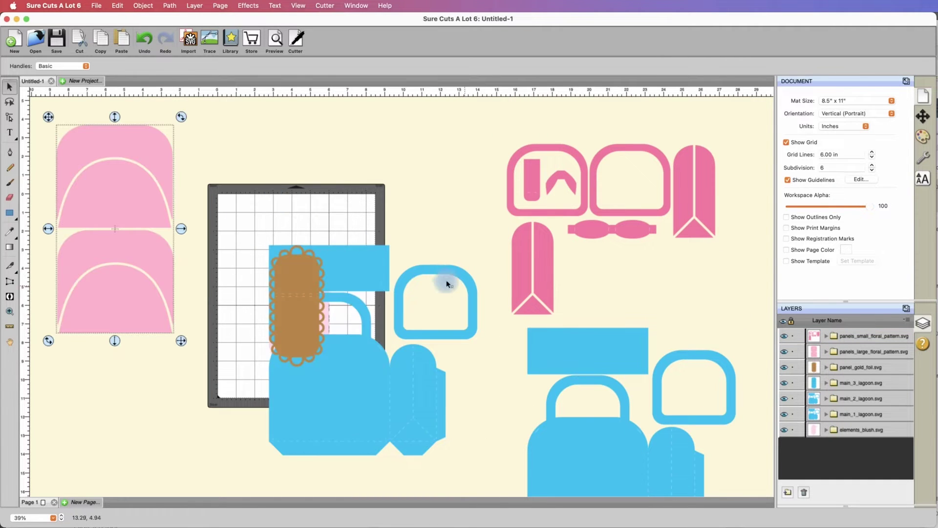
left_click_drag(299, 287, 133, 369)
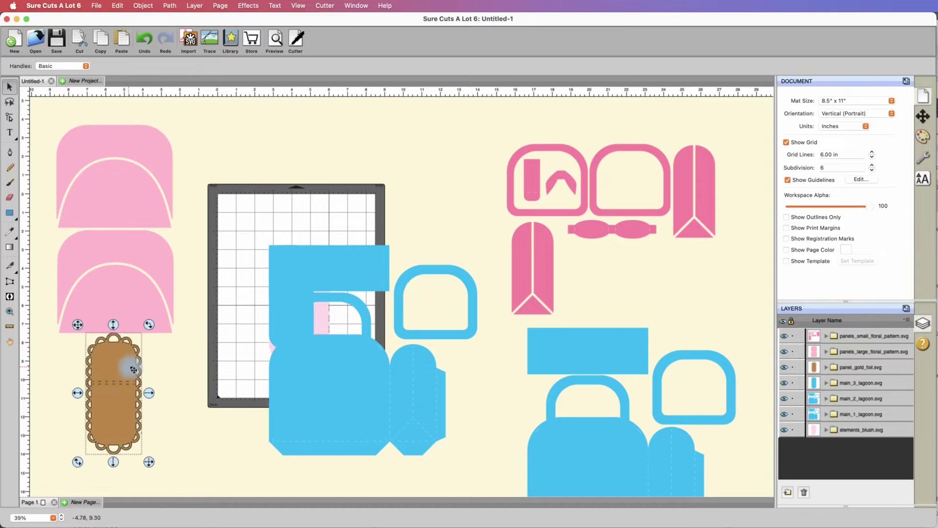
left_click_drag(361, 266, 382, 439)
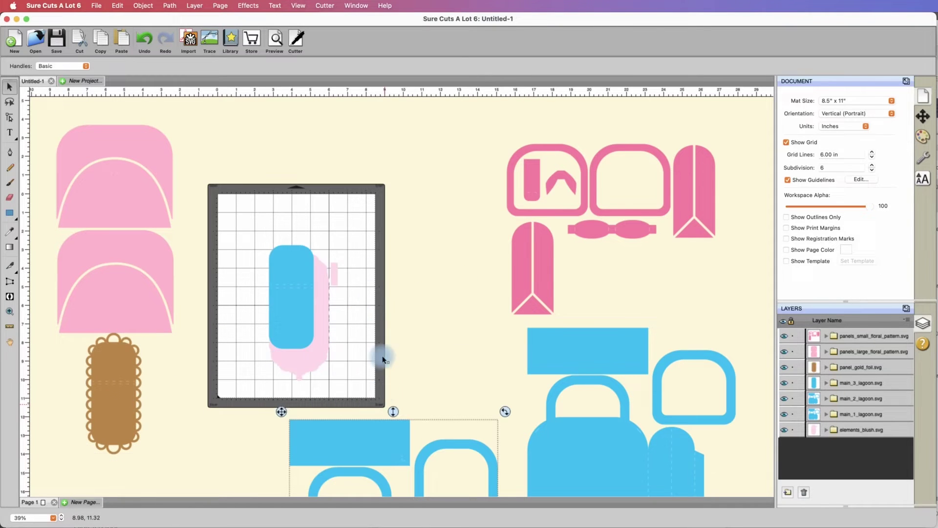
left_click_drag(288, 288, 411, 203)
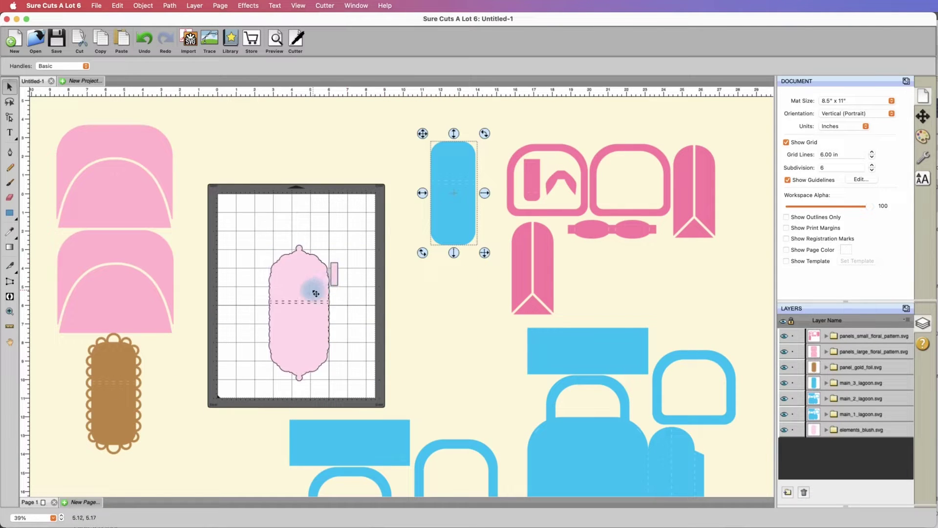
left_click_drag(315, 293, 270, 237)
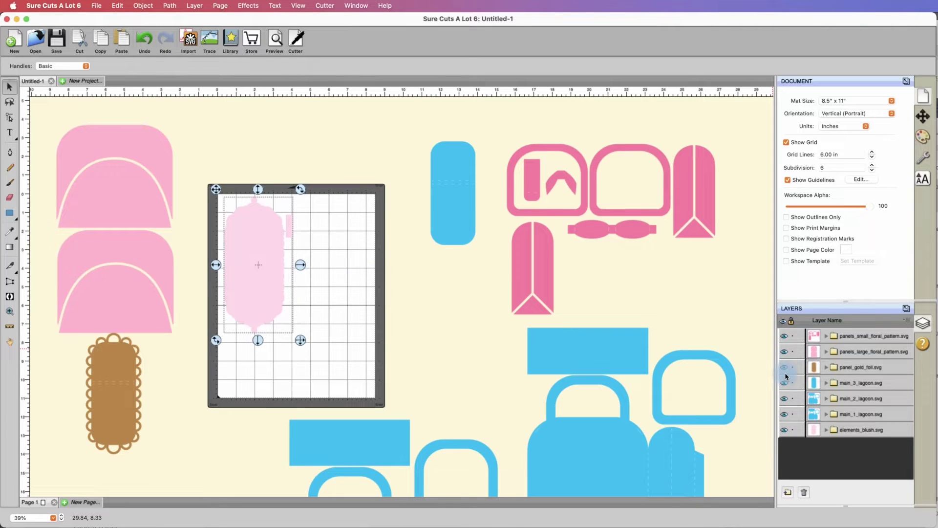
Hide the elements_blush and main_3_lagoon layers while trying the blue and gold capsules on the mat
left_click(784, 431)
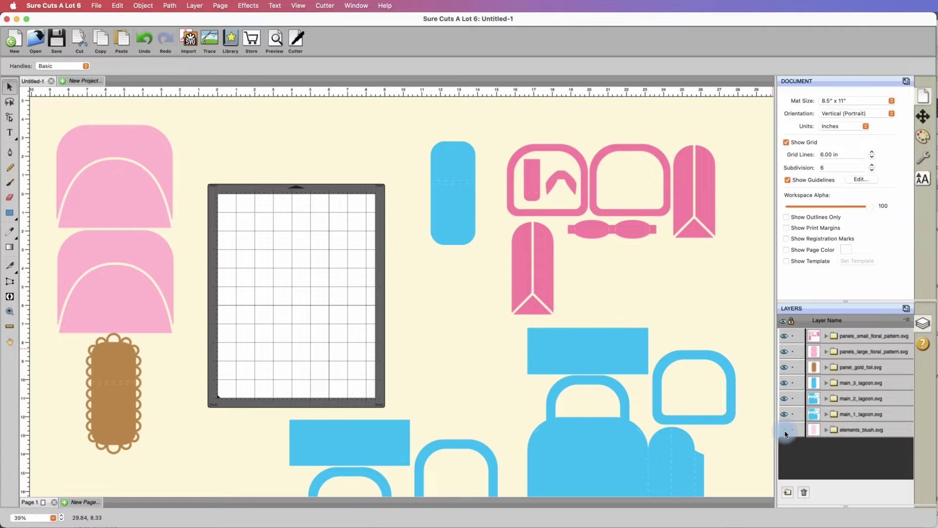
left_click(448, 156)
left_click_drag(454, 168, 258, 227)
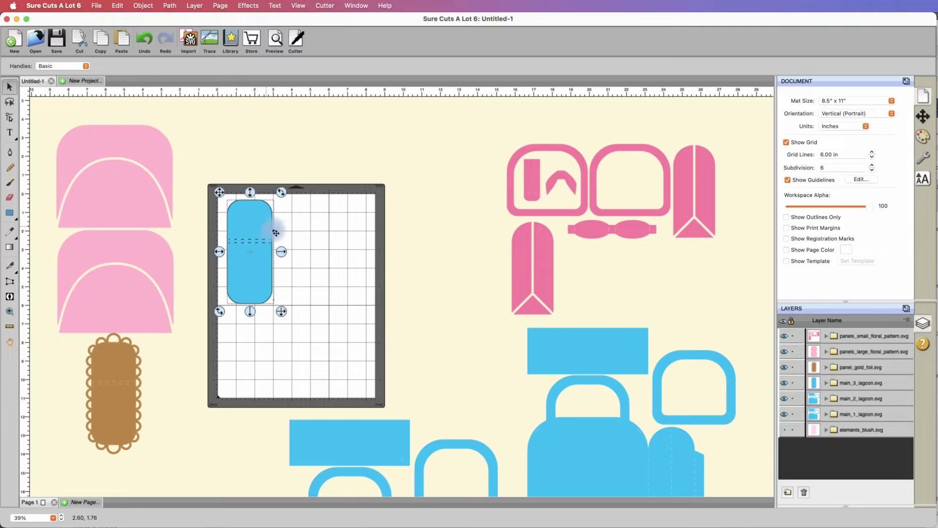
left_click(785, 384)
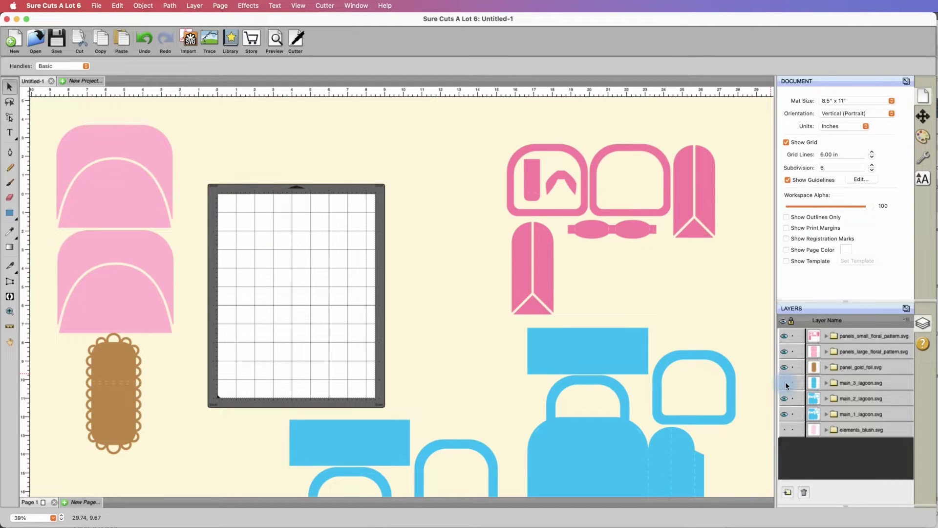
left_click_drag(120, 365, 257, 230)
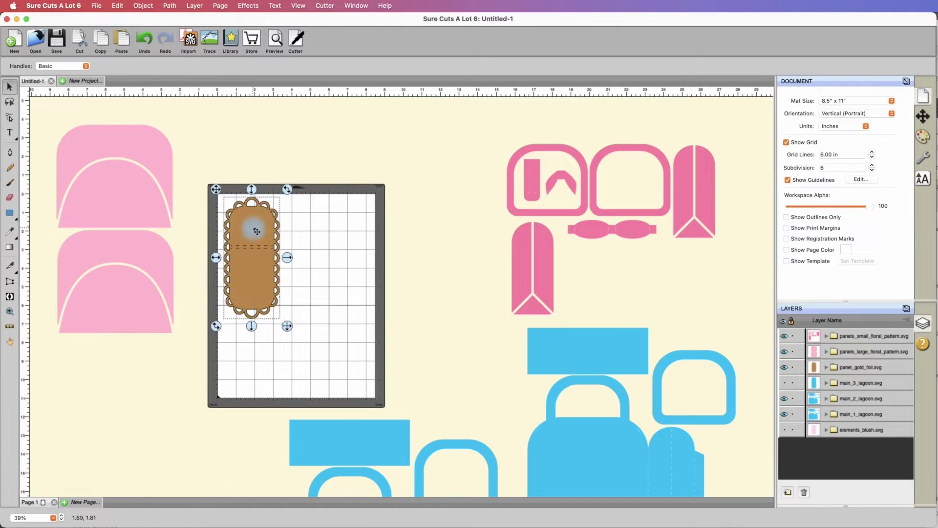
Hide the panel_gold_foil layer and move the pink arch panels onto the mat
left_click(784, 367)
left_click(850, 368)
left_click(785, 367)
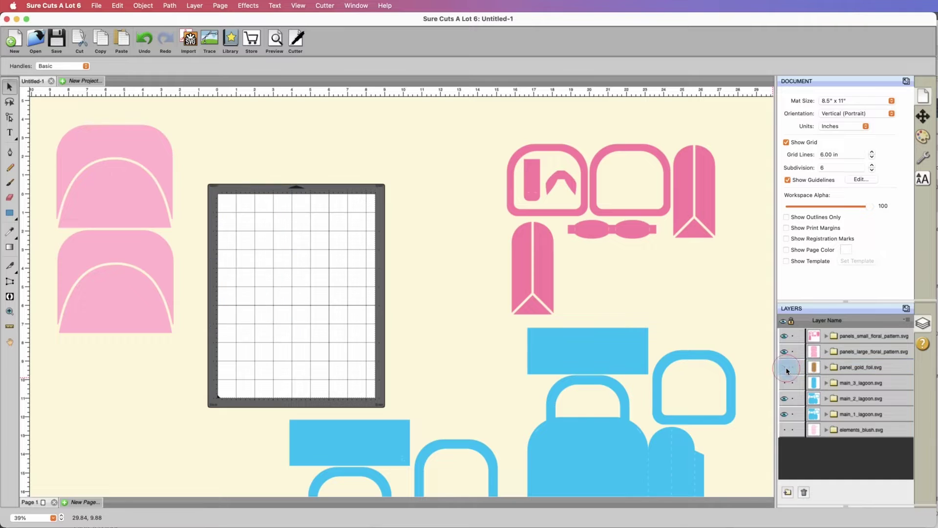
left_click_drag(134, 201, 304, 263)
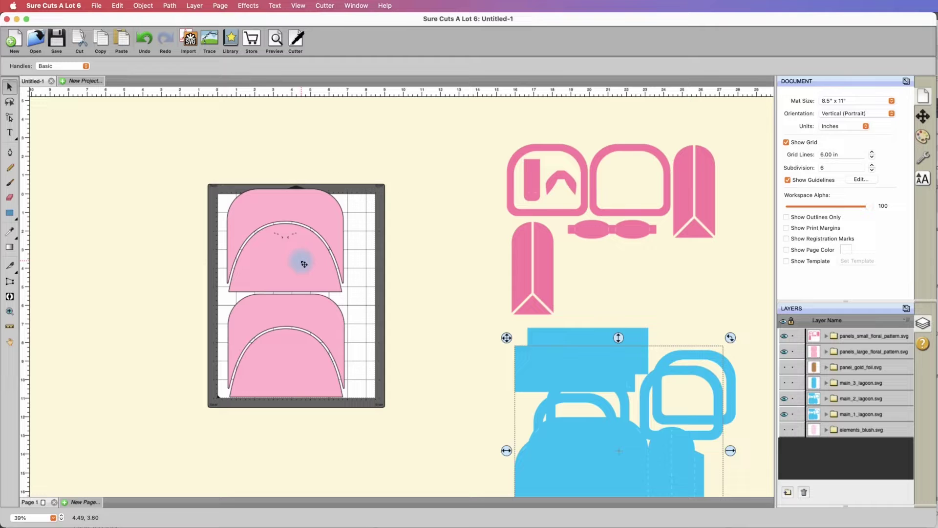
key("super+Tab")
key("super+Tab")
key("super+Tab")
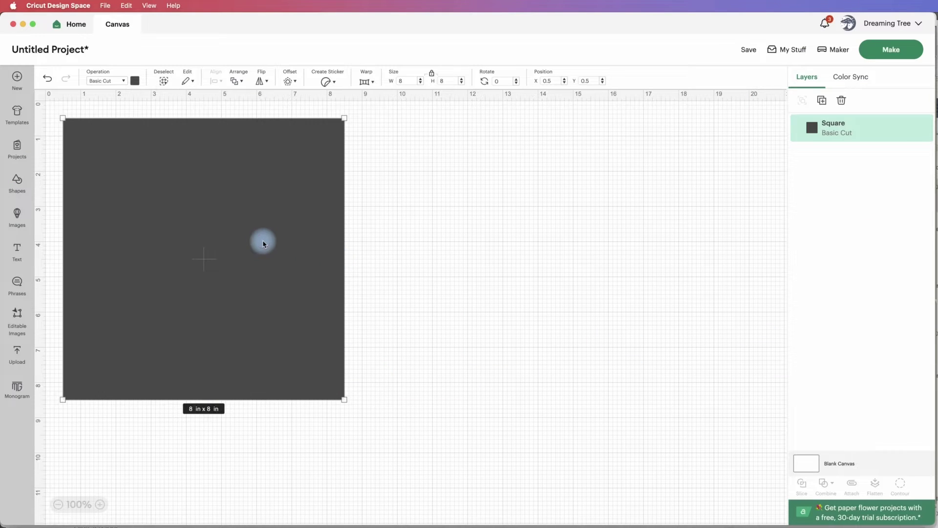
Set the square's width to 8.5 in with the lock on, making it 8.5 x 8.5 in
mouse_move(264, 241)
left_mouse_down()
mouse_move(293, 243)
mouse_move(263, 239)
left_mouse_up()
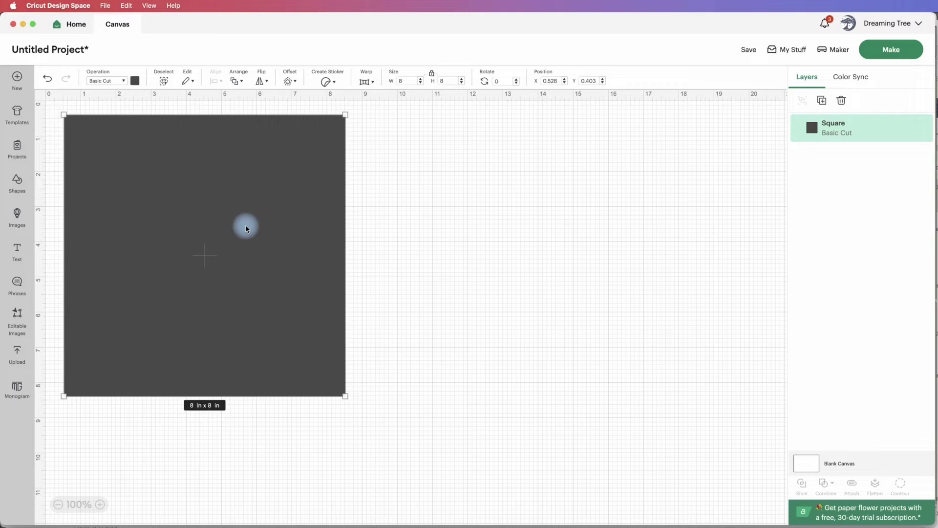
left_click(409, 80)
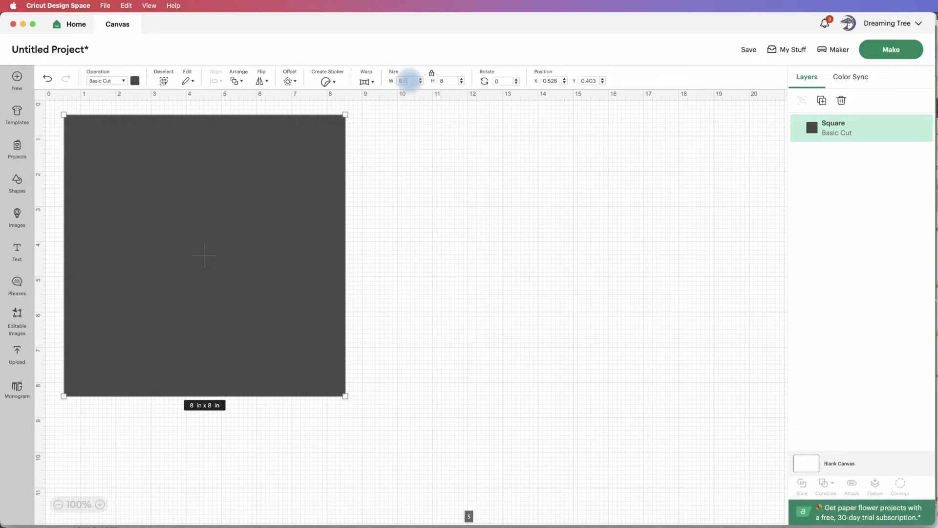
type(".5")
key("Return")
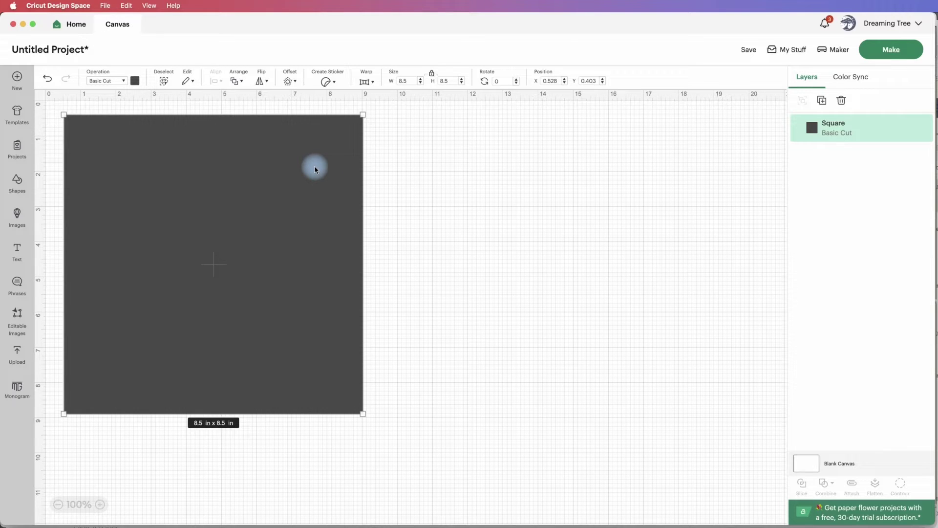
Preview the square in mat preparation, then return and resize it to 8 x 8 in
left_click(892, 50)
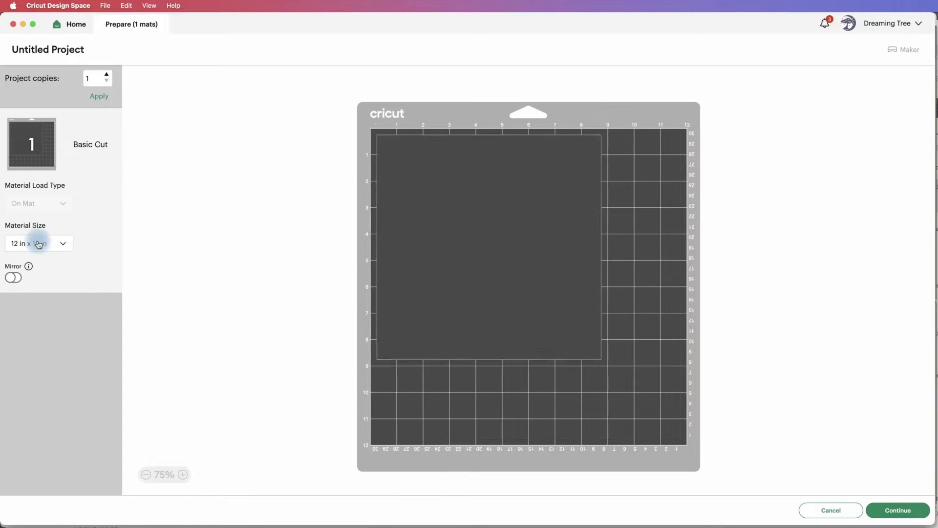
left_click(37, 243)
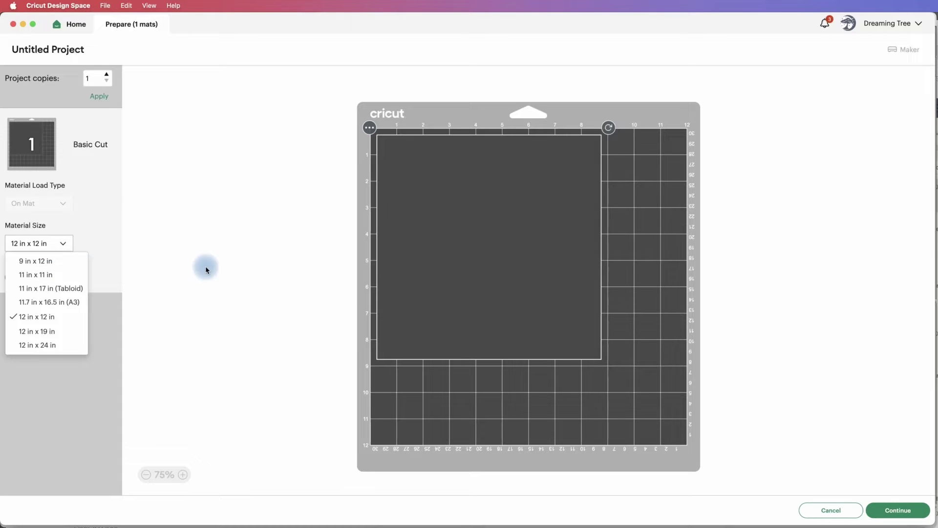
left_click(829, 509)
left_click(299, 262)
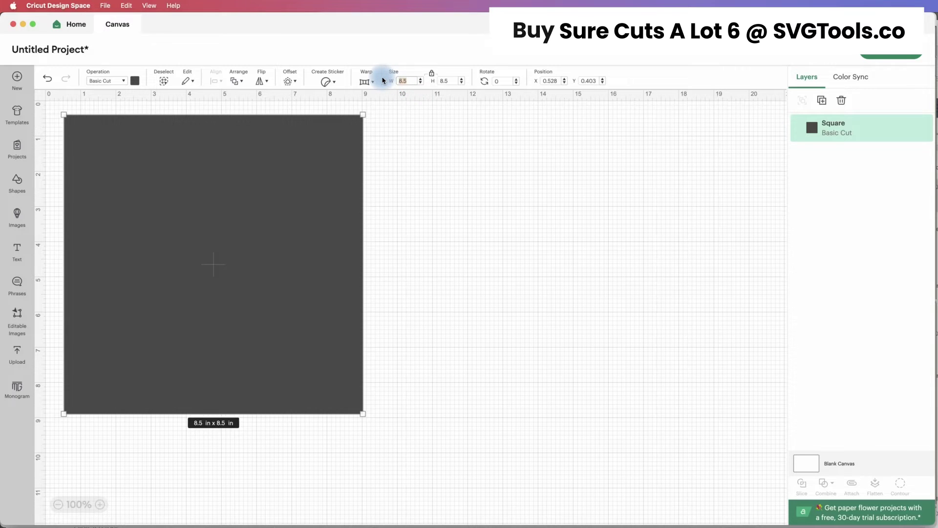
key("Return")
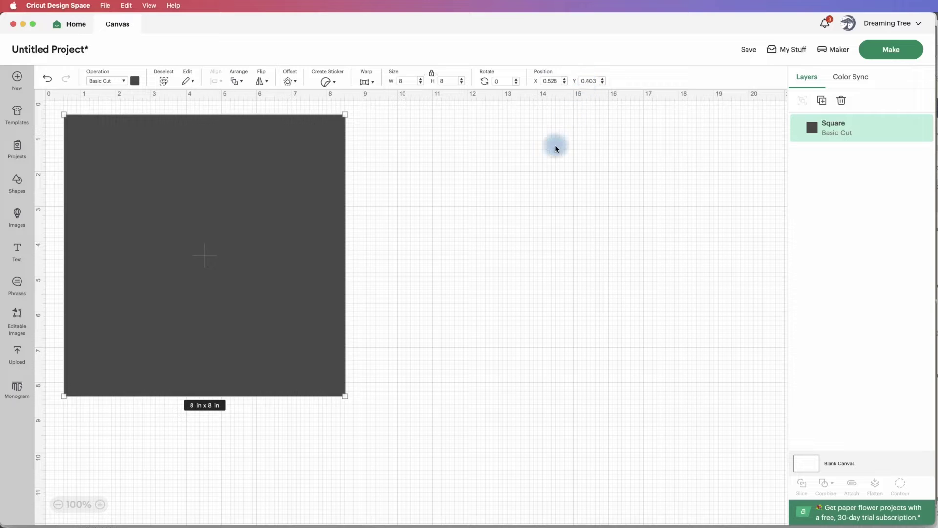
Check the square on an 8.5 in x 11 in (Letter) material mat, then cancel
left_click(886, 54)
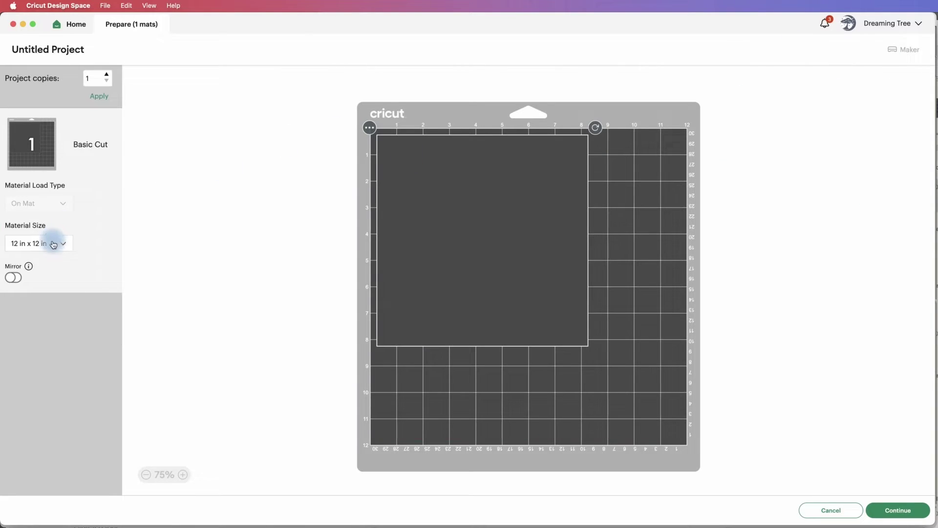
left_click(53, 244)
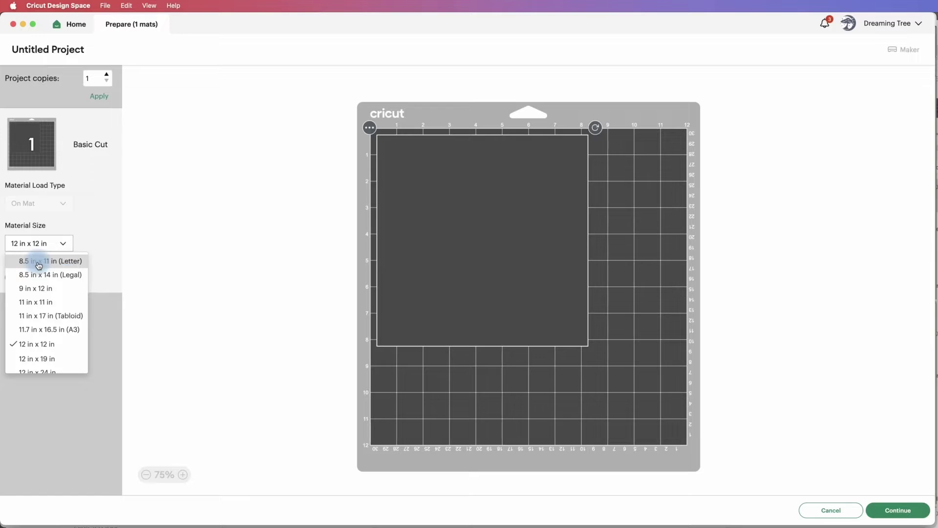
left_click(39, 264)
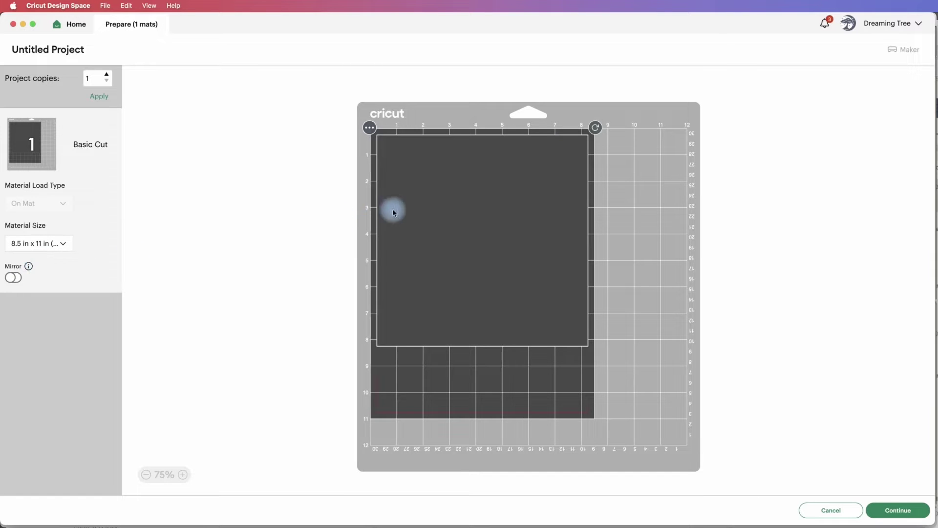
left_click_drag(452, 178, 588, 213)
left_click(829, 513)
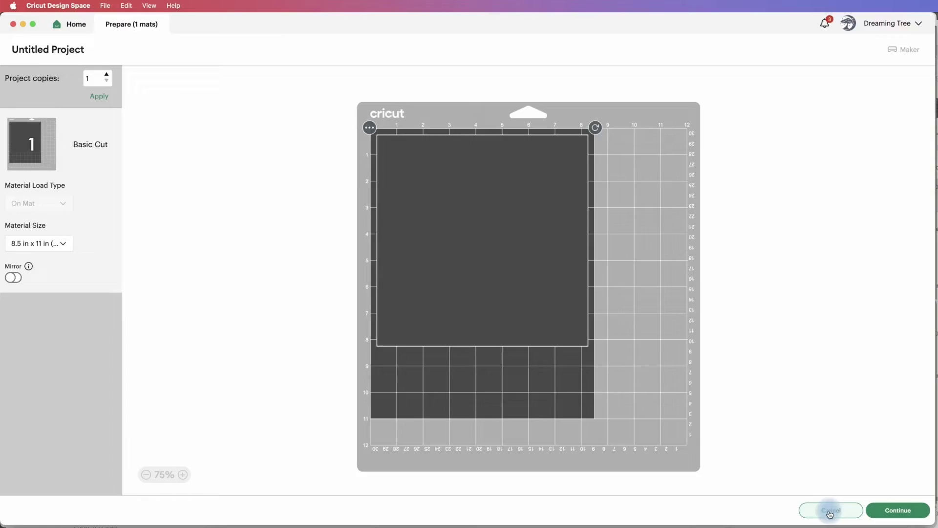
left_click(321, 230)
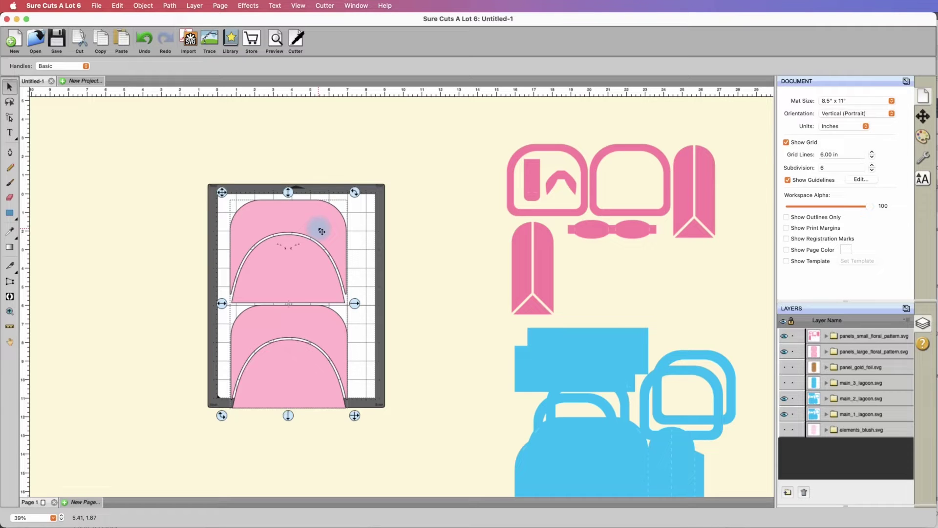
Test pink and blue pieces on the Letter mat, leaving the pink two-panel piece off to the left
left_click_drag(319, 231, 312, 229)
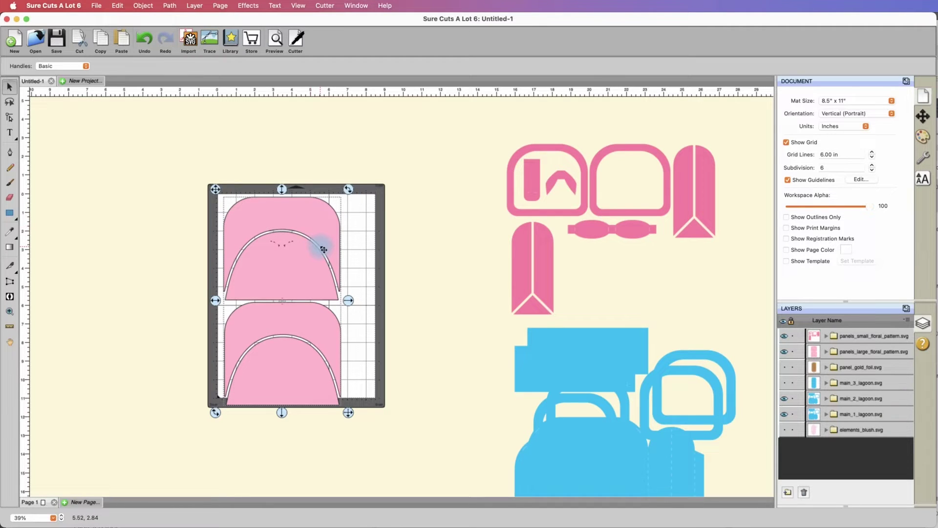
left_click_drag(309, 230, 155, 230)
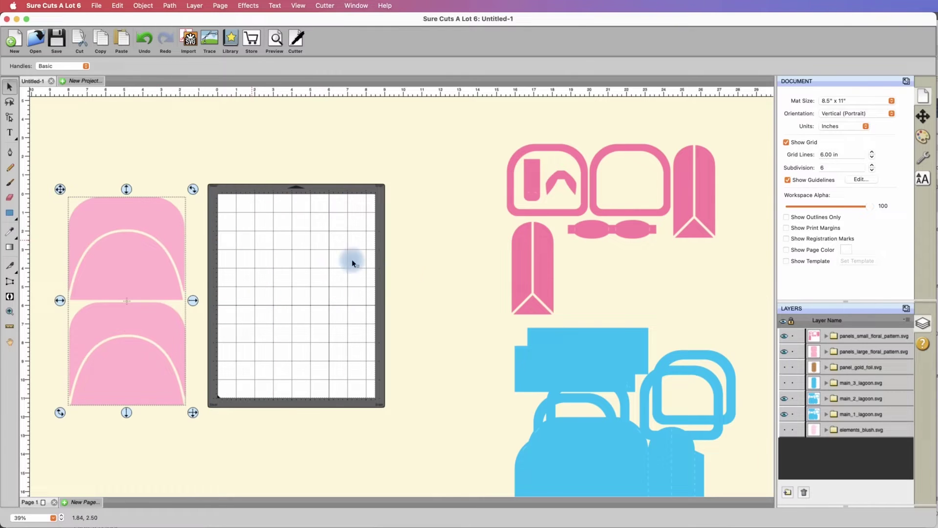
left_click_drag(576, 365, 320, 234)
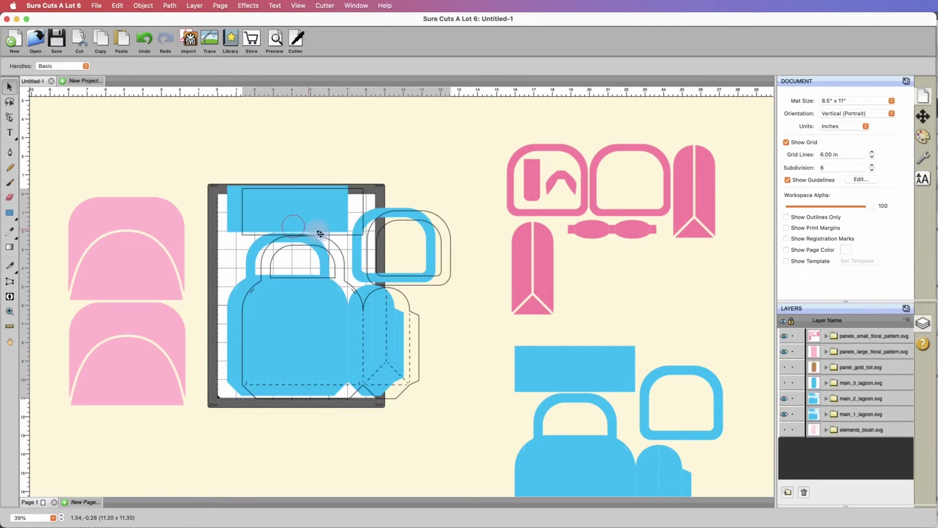
key("super+z")
left_click_drag(125, 248, 279, 247)
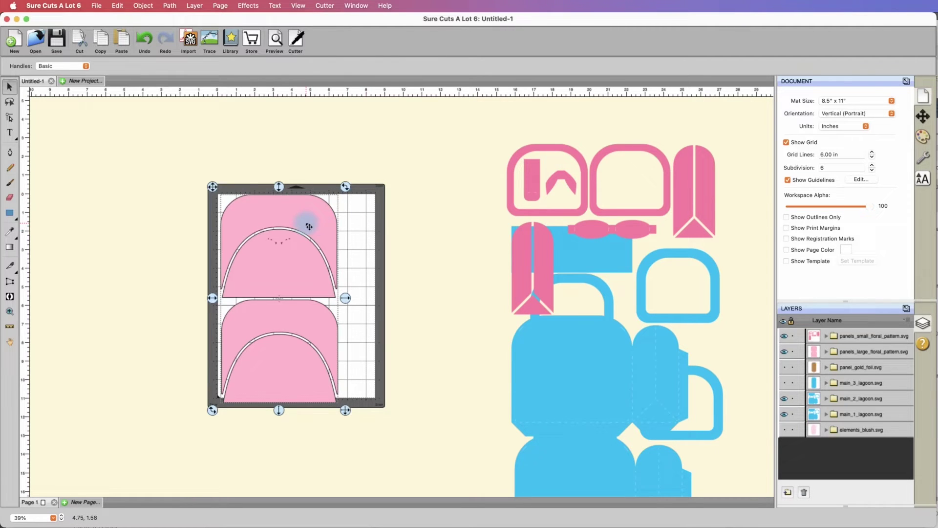
left_click_drag(308, 227, 312, 232)
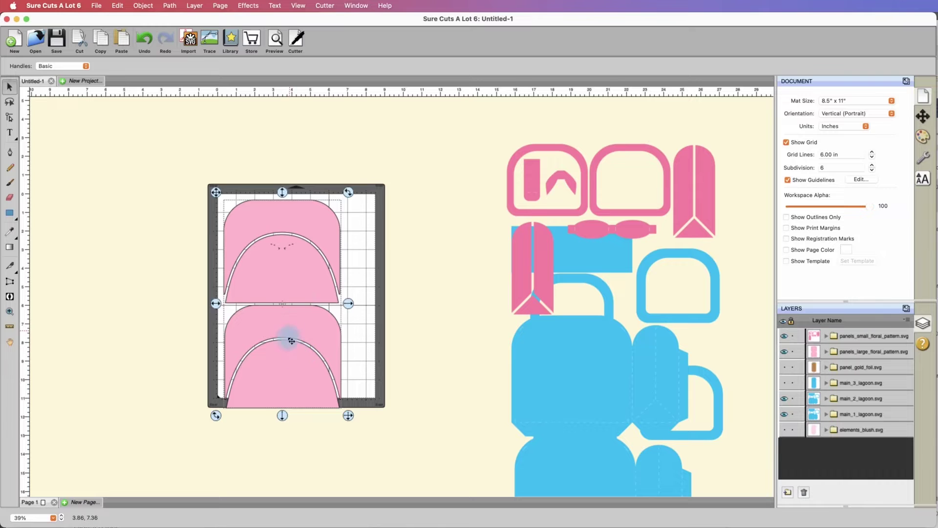
left_click_drag(297, 272, 142, 229)
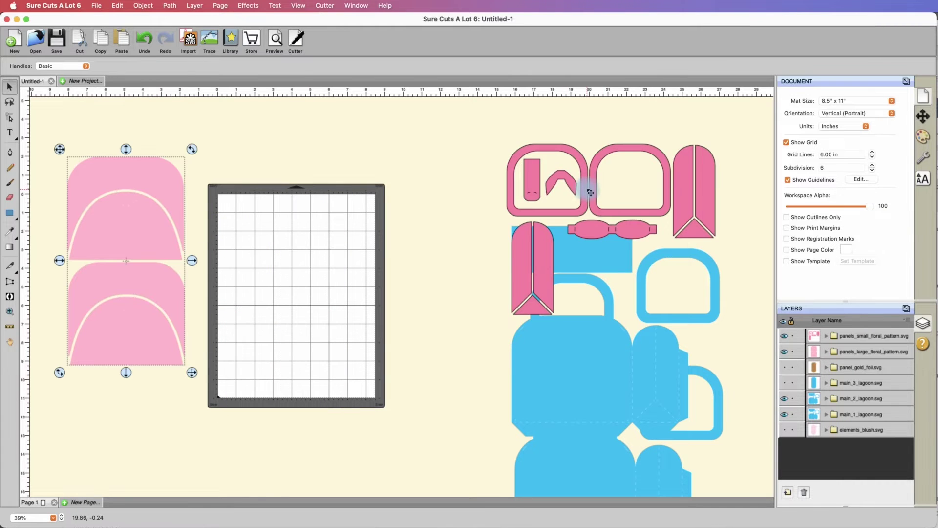
left_click_drag(588, 192, 536, 164)
Move the blue bag pieces onto the Letter mat and begin rotating them clockwise
left_click(601, 347)
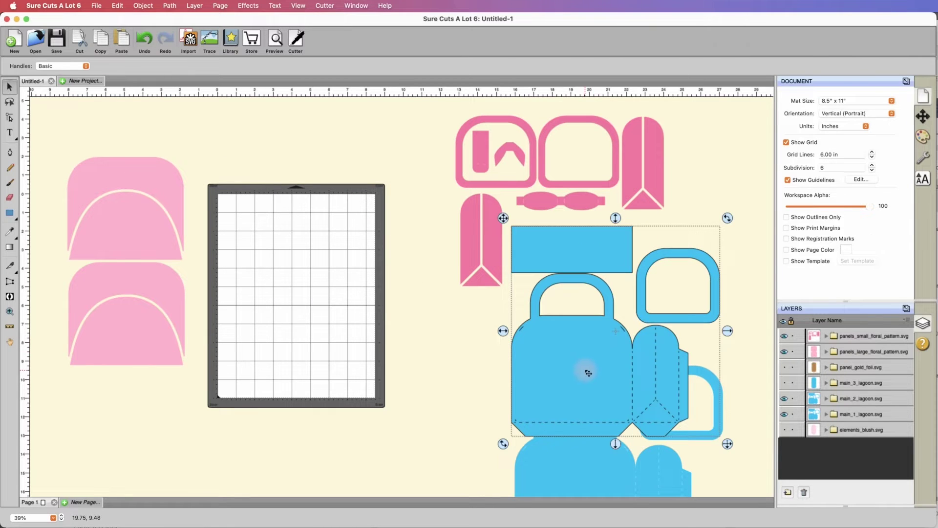
left_click_drag(586, 366, 300, 329)
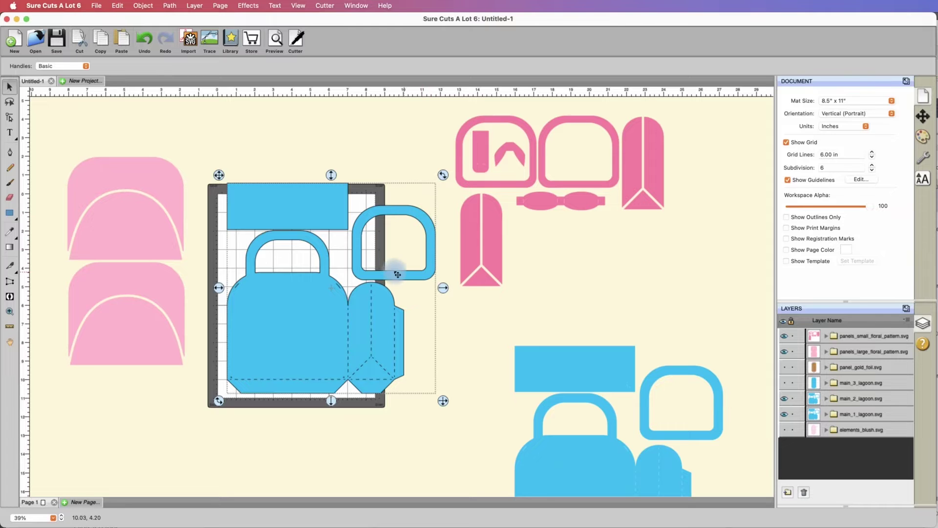
left_click_drag(320, 305, 304, 303)
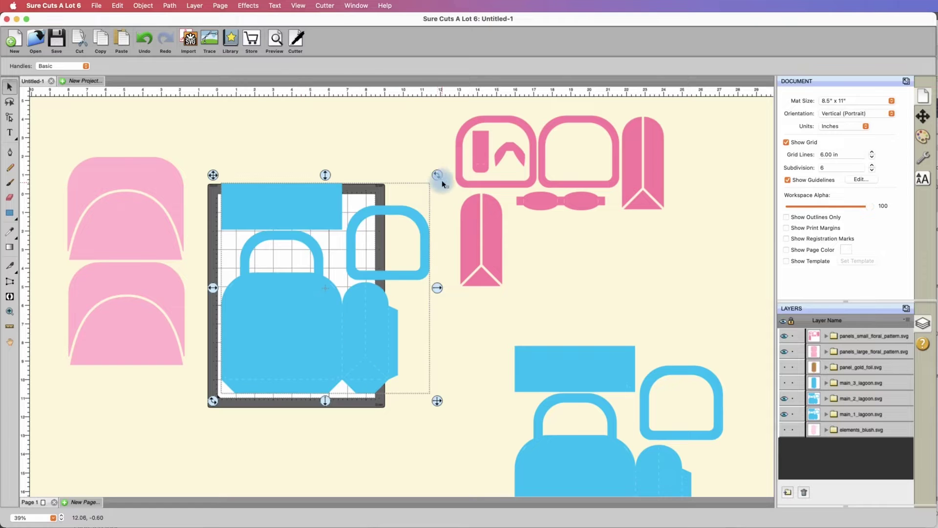
left_click_drag(438, 177, 455, 189)
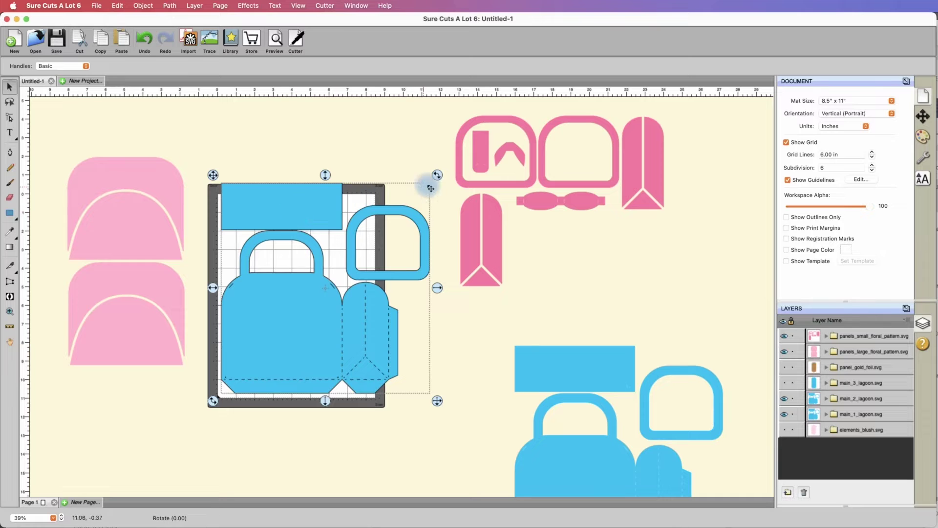
left_click(438, 175)
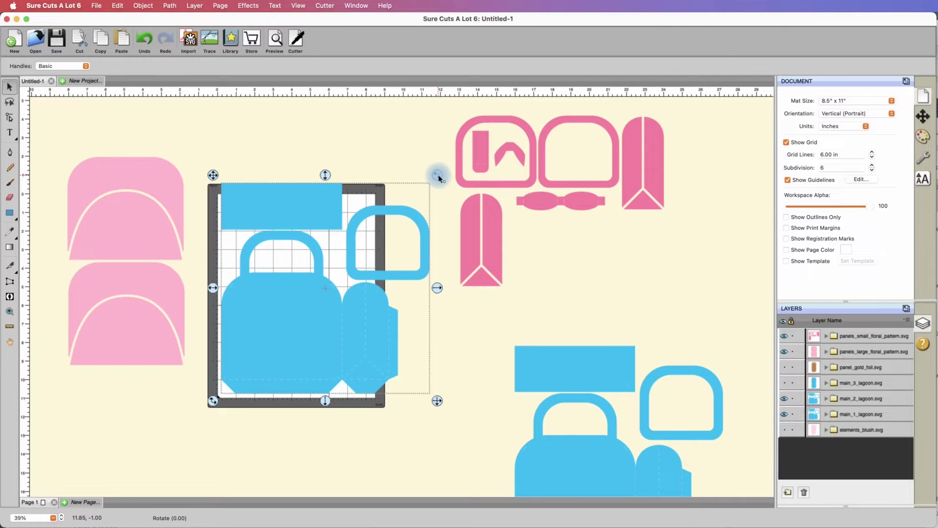
left_click_drag(438, 177, 389, 187)
key("super+z")
left_click_drag(438, 175, 377, 367)
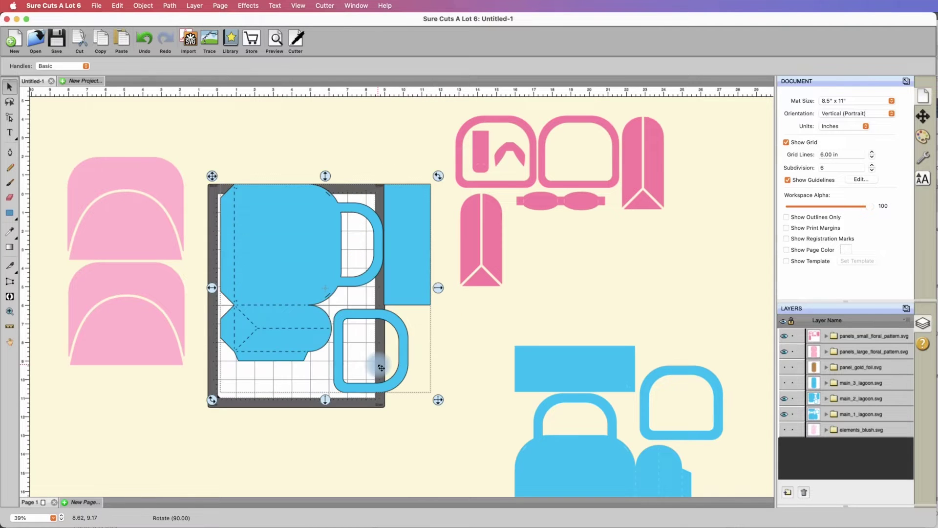
left_click_drag(275, 223, 286, 247)
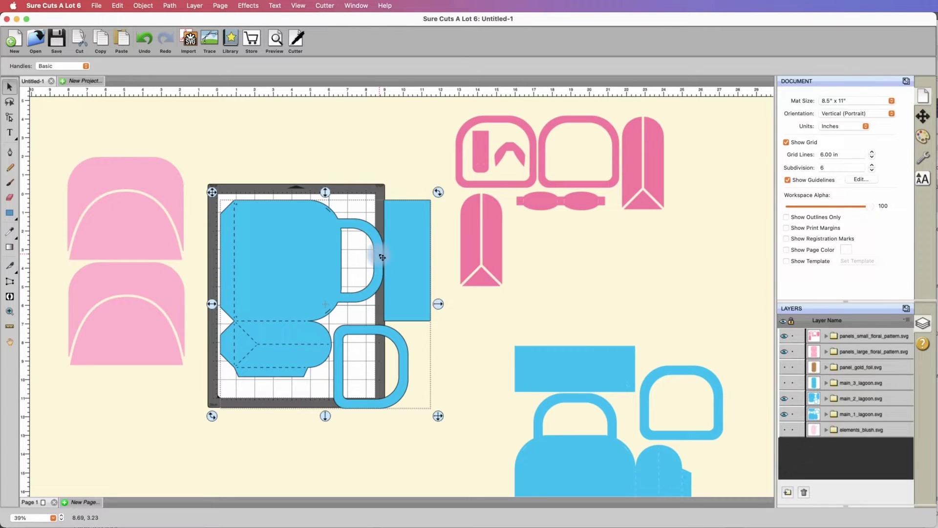
left_click_drag(435, 409, 415, 394)
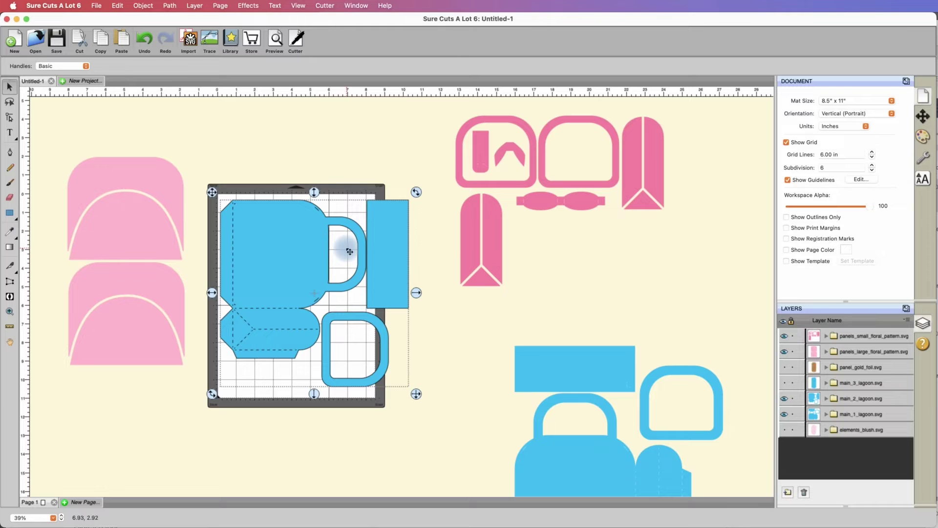
key("super+z")
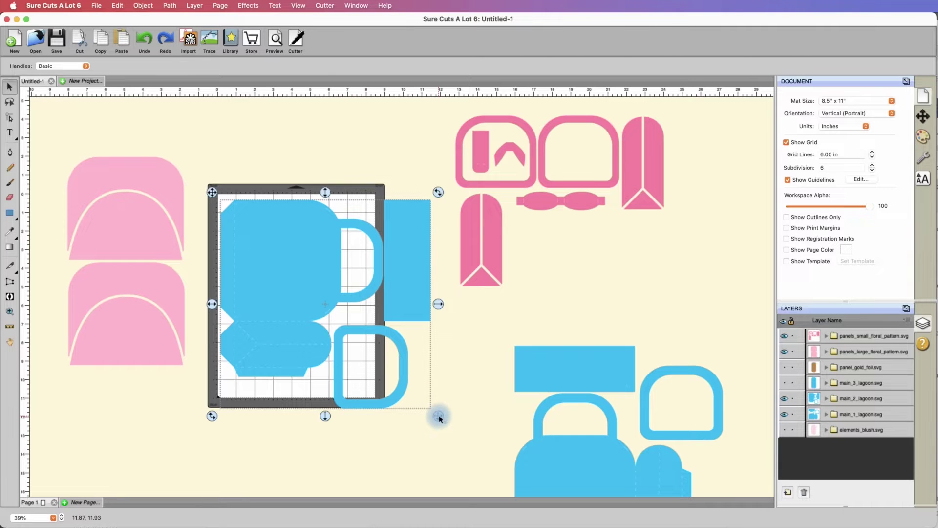
left_click_drag(438, 417, 415, 405)
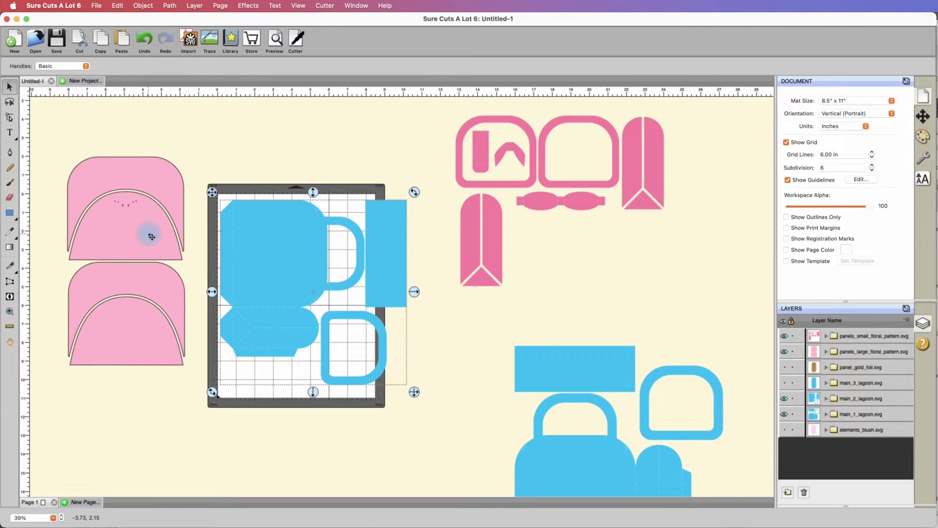
key("super+z")
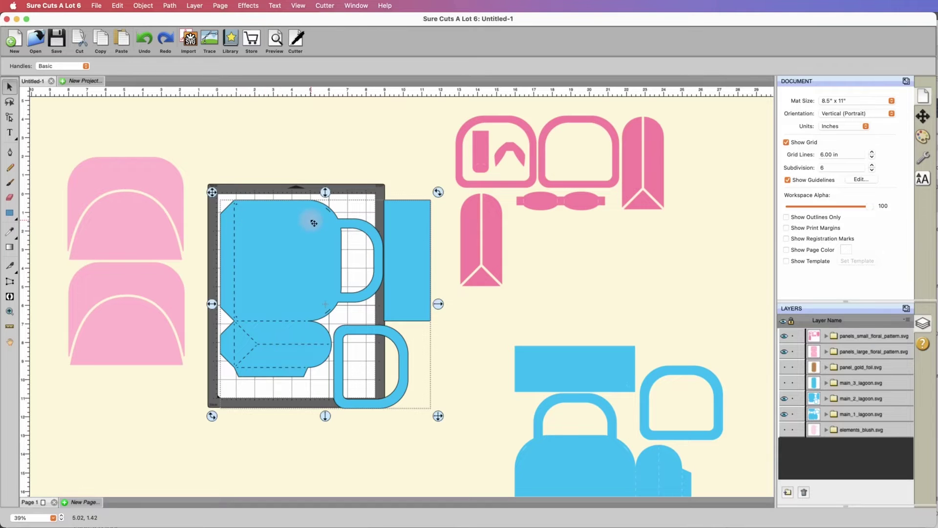
key("super+z")
key("super+z")
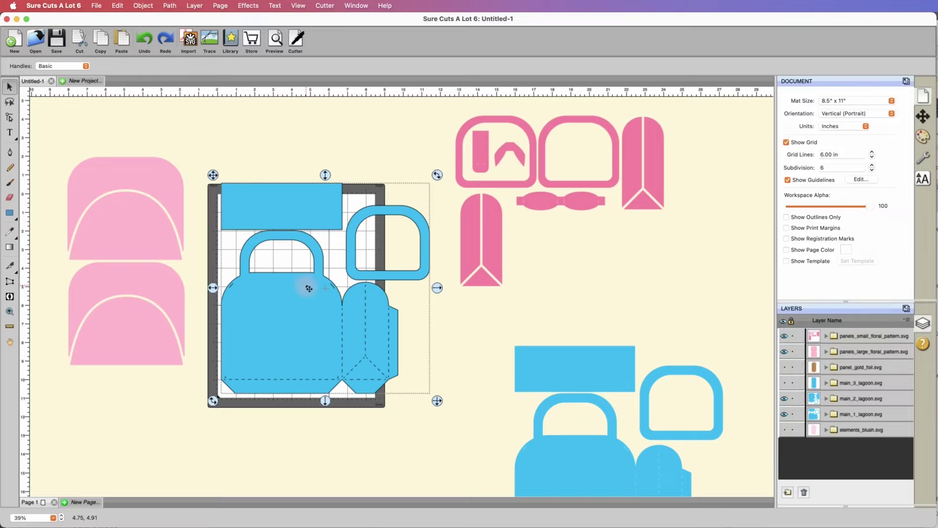
left_click_drag(308, 298, 306, 305)
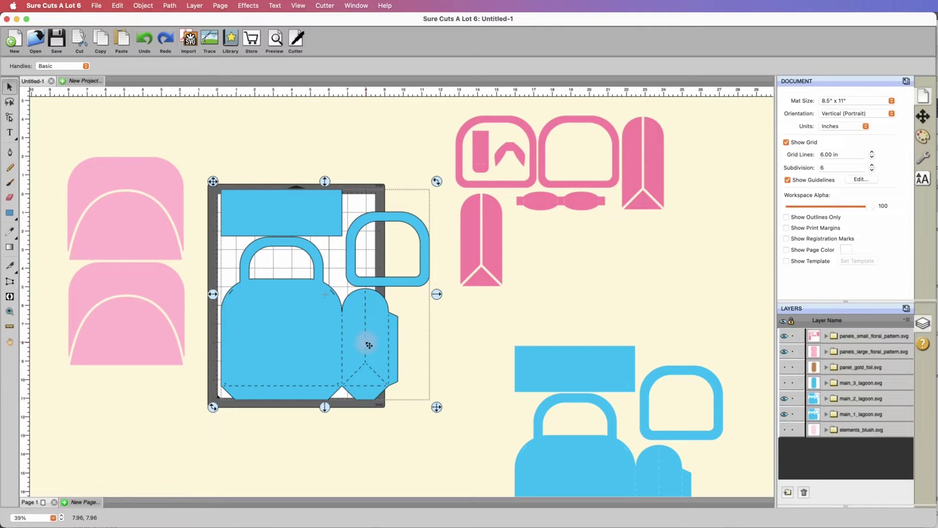
left_click(450, 346)
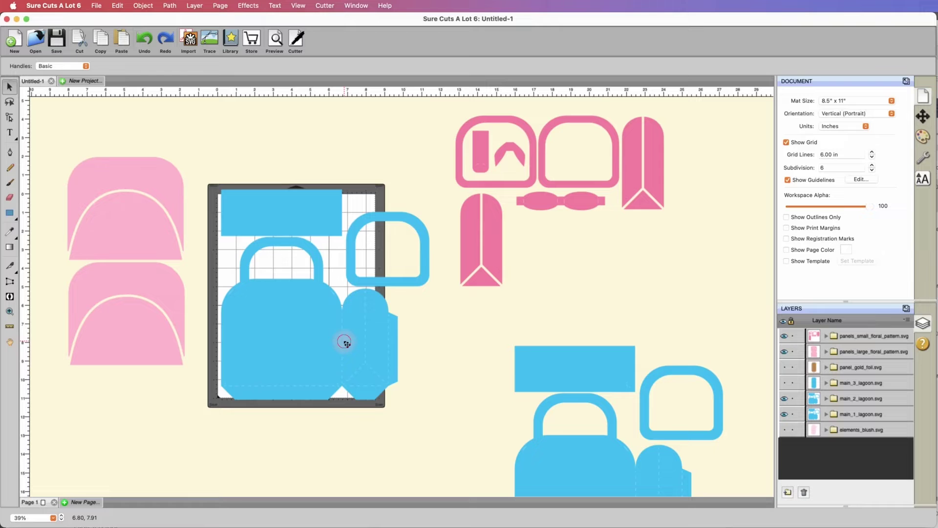
left_click(321, 314)
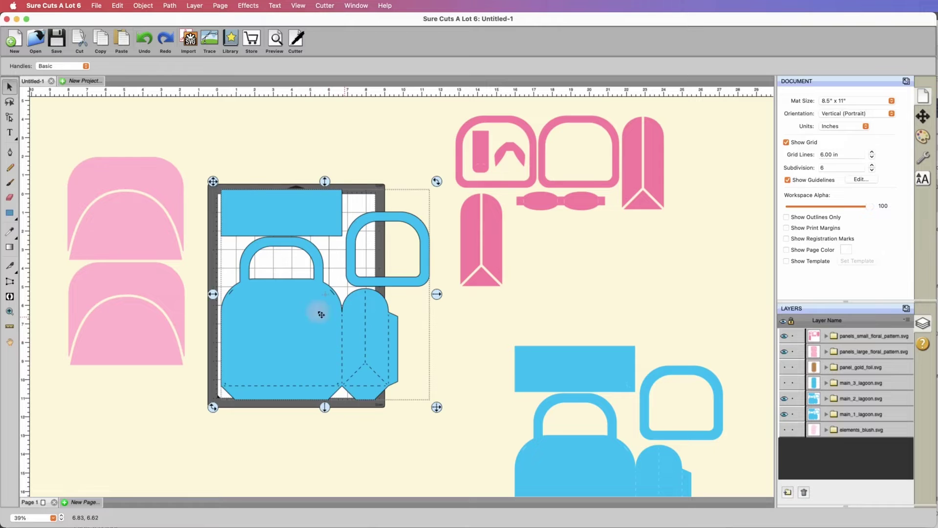
Scale the blue bag design to 80% using percentage mode in Object > Transform
left_click(143, 6)
mouse_move(148, 21)
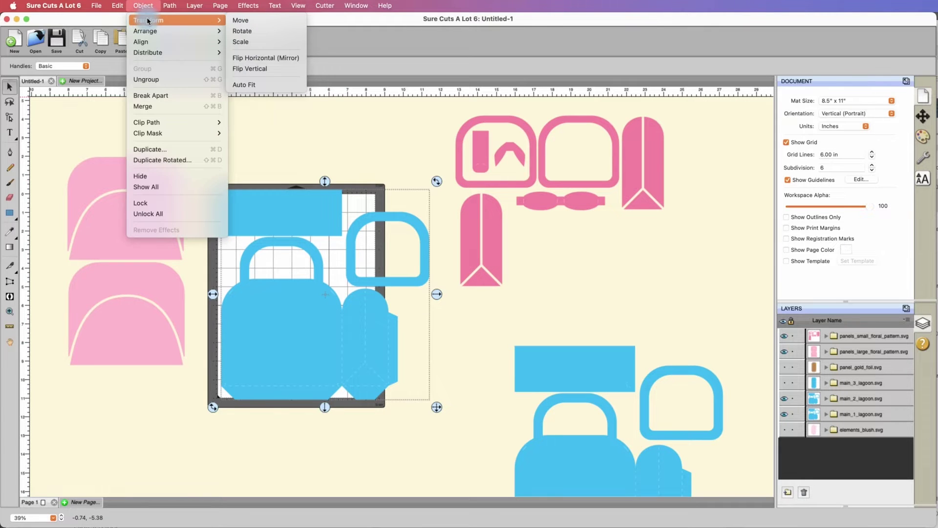
left_click(241, 42)
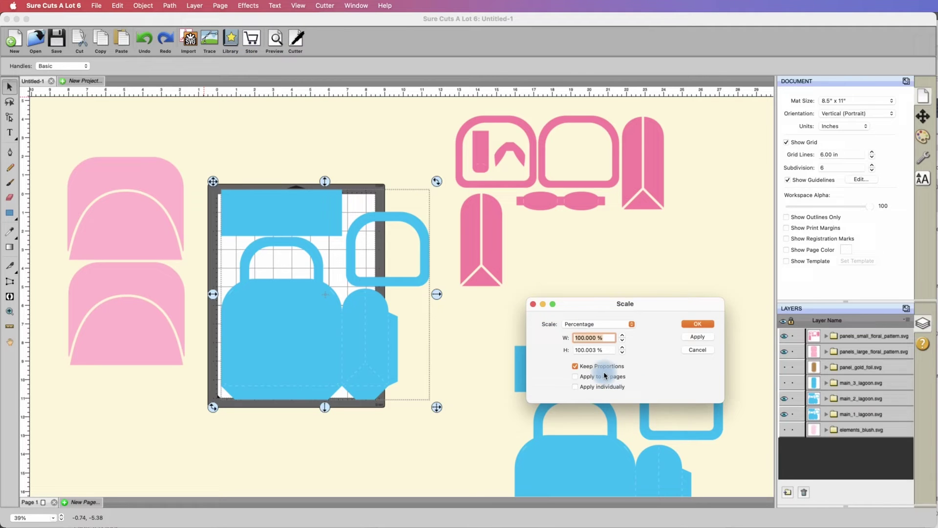
left_click(590, 325)
left_click(586, 323)
left_click(586, 324)
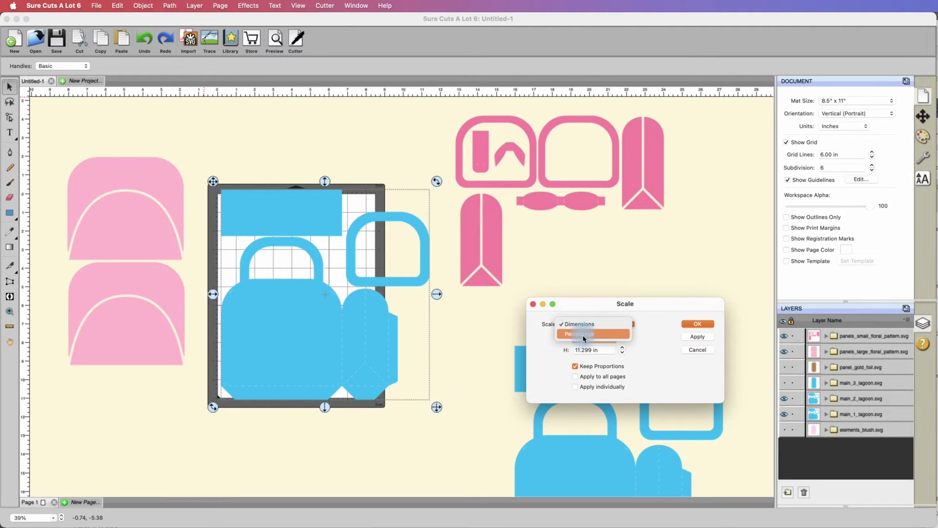
left_click(584, 334)
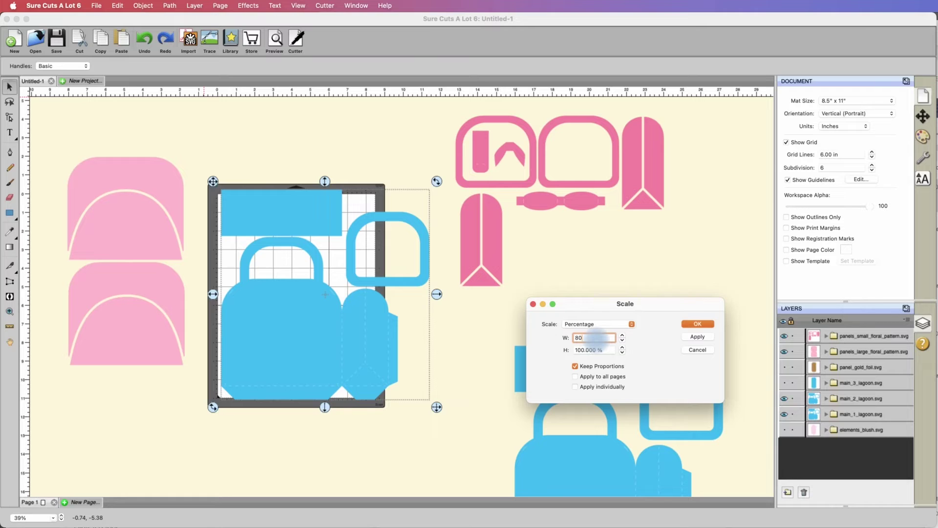
left_click(708, 336)
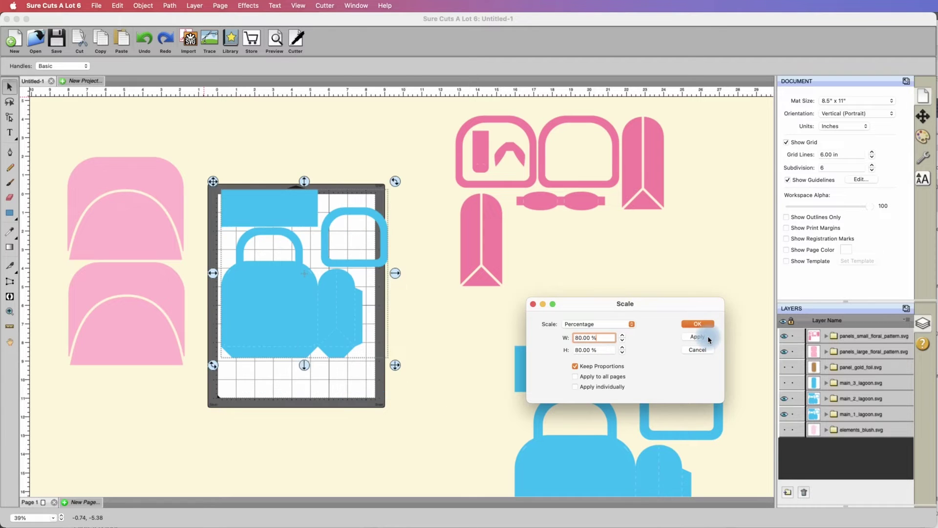
left_click(698, 324)
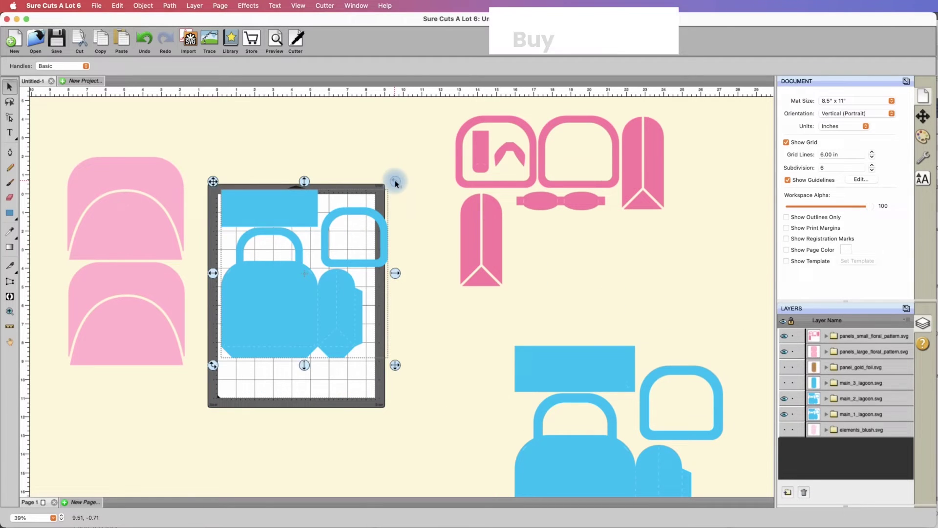
Rotate the scaled bag design 90 degrees on the mat
left_click(410, 204)
left_click_drag(411, 204, 391, 358)
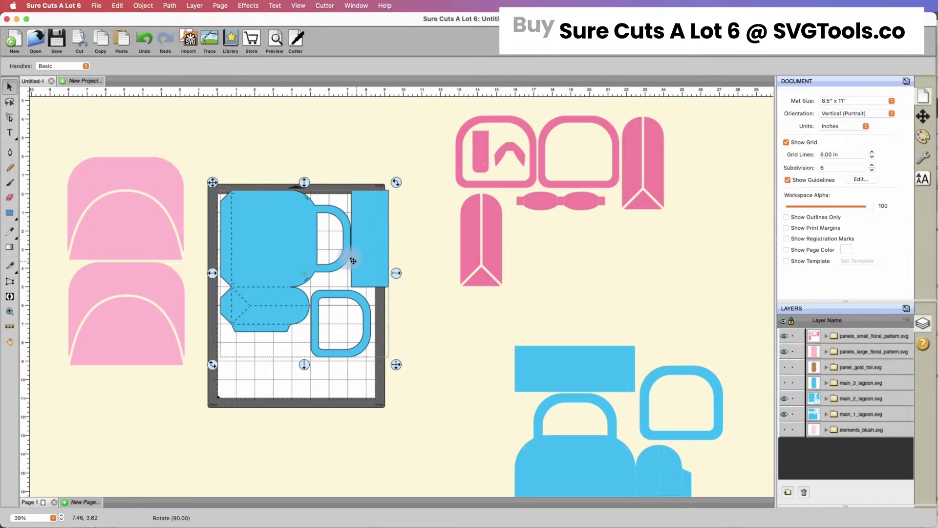
left_click_drag(296, 240, 297, 259)
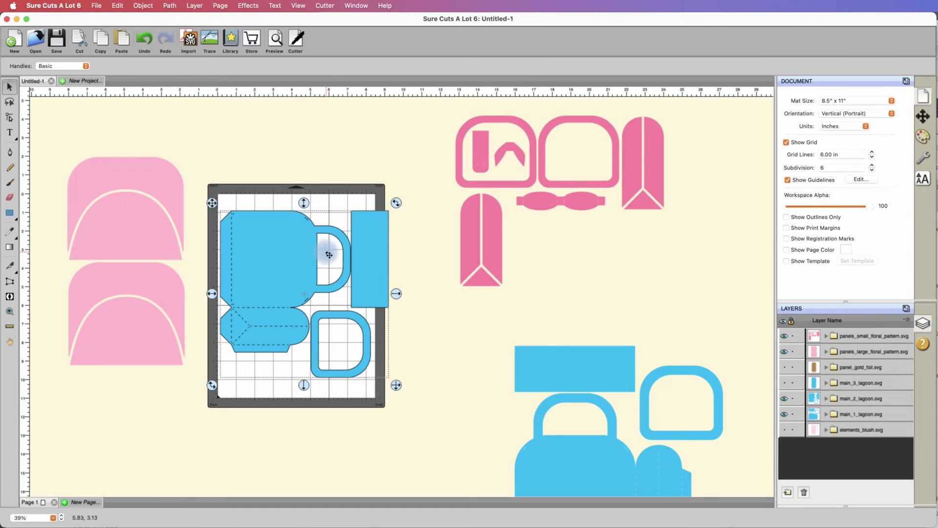
left_click(366, 194)
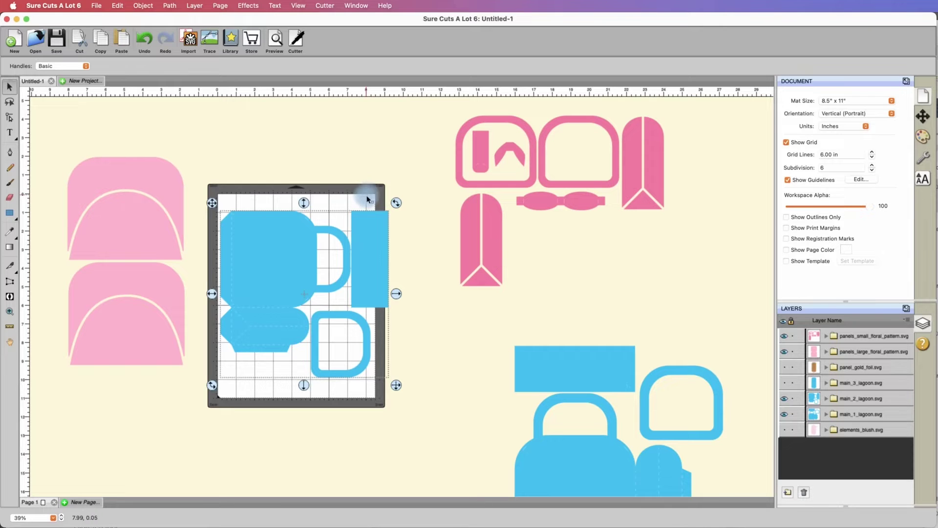
left_click(343, 245)
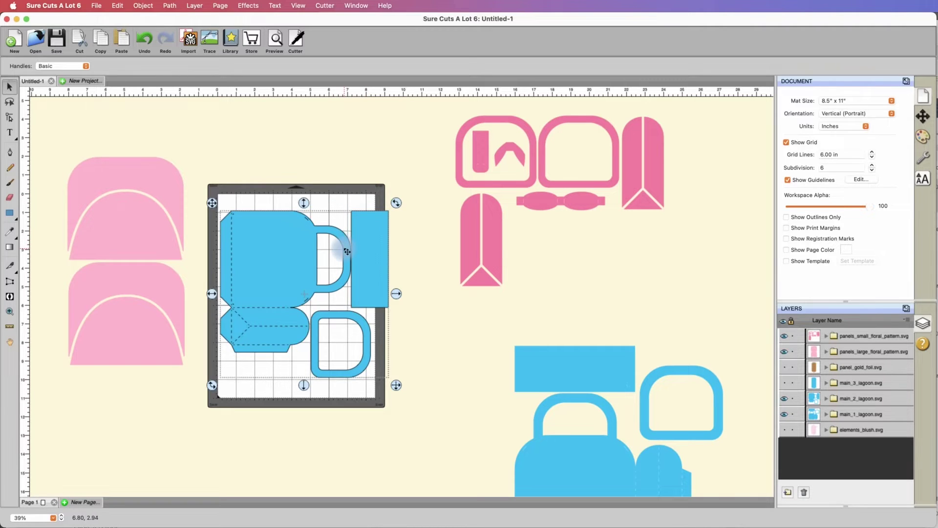
left_click(251, 166)
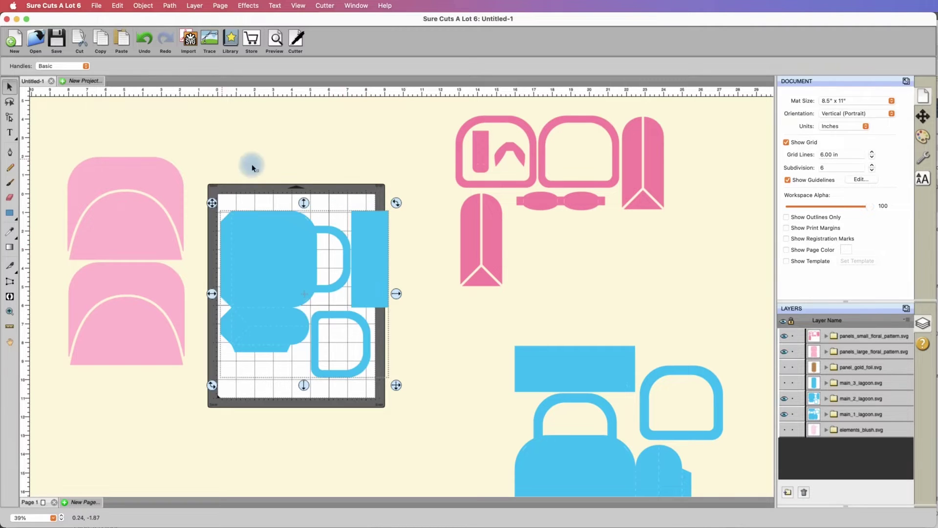
Undo the rotation and 80% shrink to restore the full-size upright design, then reselect it
left_click(145, 43)
left_click(146, 42)
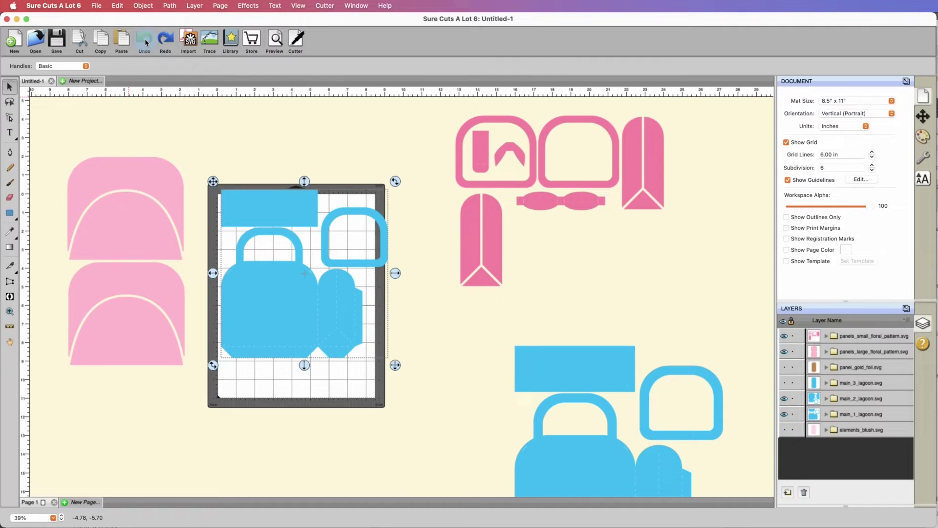
left_click(145, 42)
left_click(324, 229)
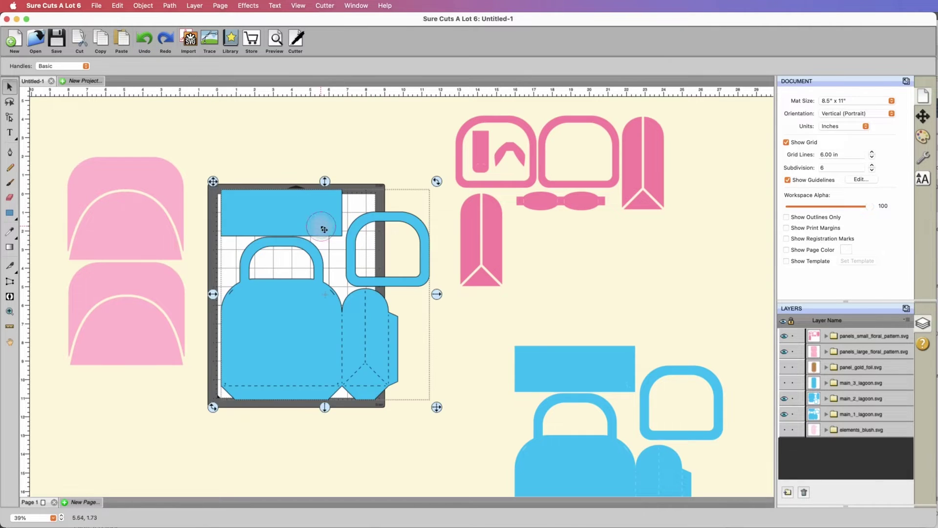
left_click(144, 5)
Scale the bag design to 85% with Object > Transform > Scale
mouse_move(157, 22)
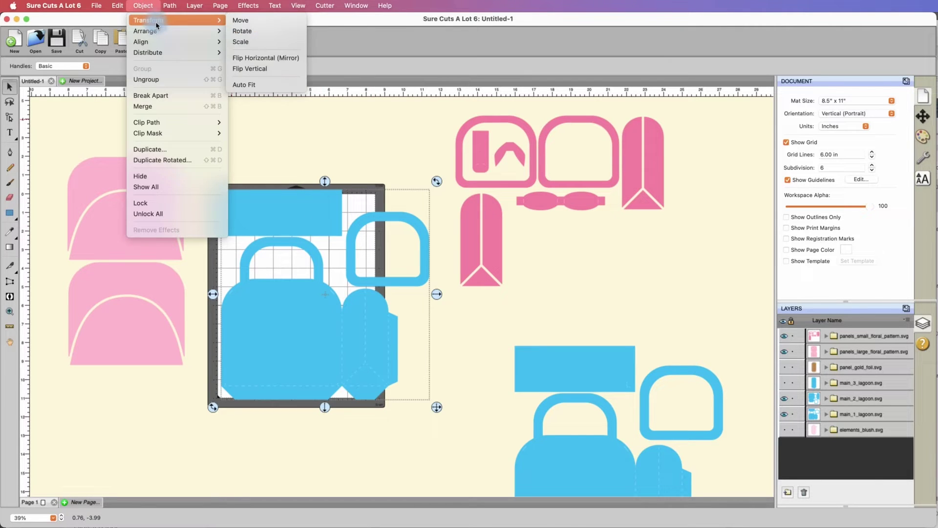
left_click(261, 44)
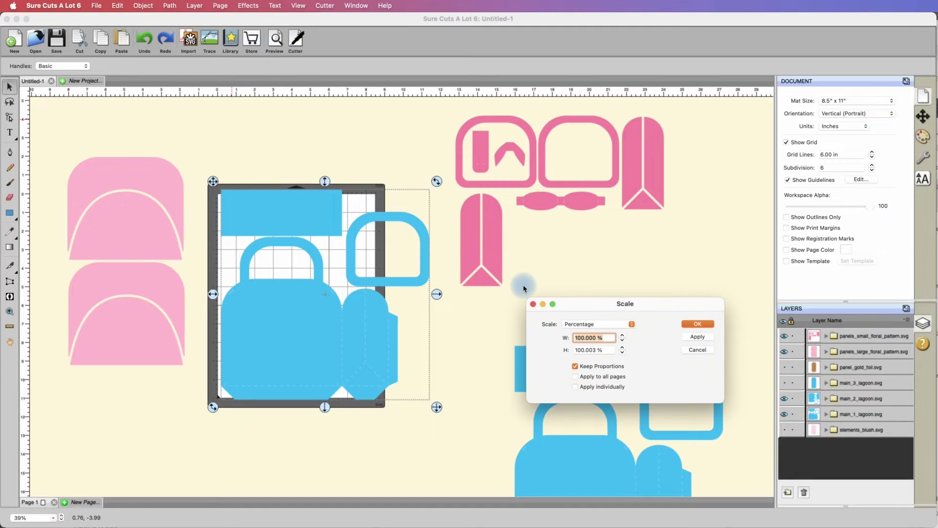
type("85")
left_click(677, 343)
left_click(696, 323)
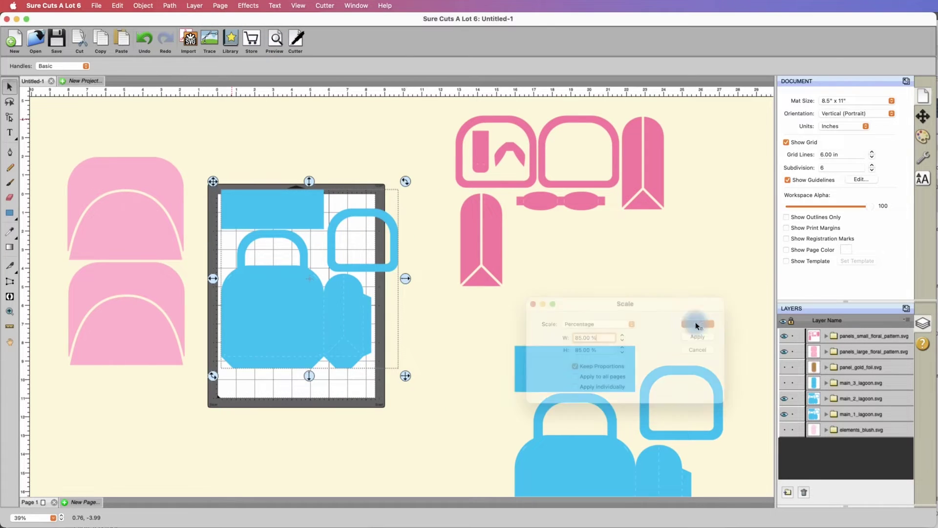
Rotate the design 90° and move it down, then undo the move, rotation and 85% shrink
left_click(409, 189)
left_click_drag(409, 188, 391, 372)
left_click_drag(299, 231, 296, 248)
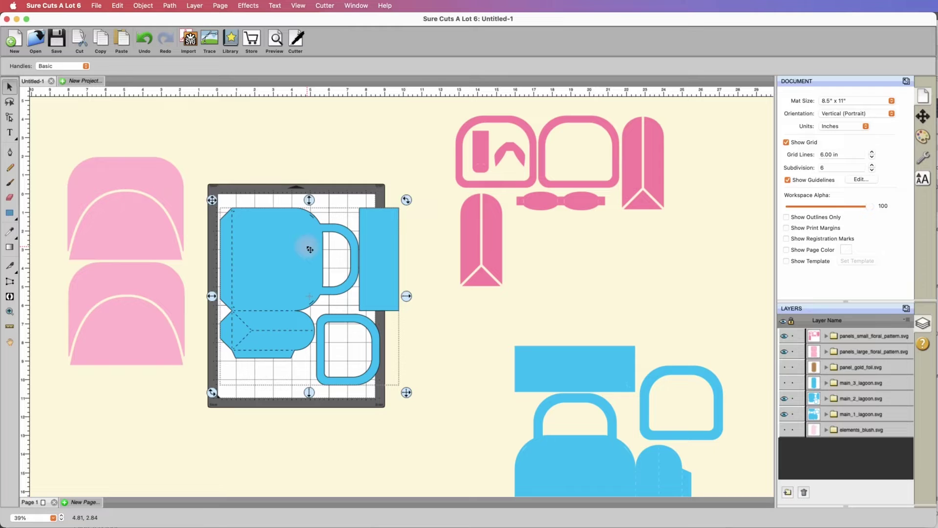
left_click_drag(310, 250, 309, 250)
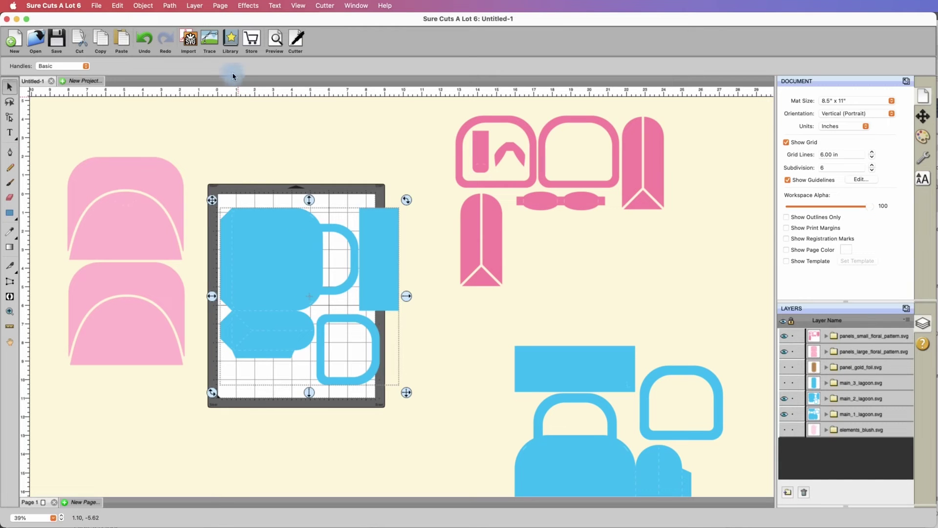
left_click(148, 39)
left_click(148, 39)
left_click(148, 39)
Reselect the bag design and scale it to 90%
left_click(343, 234)
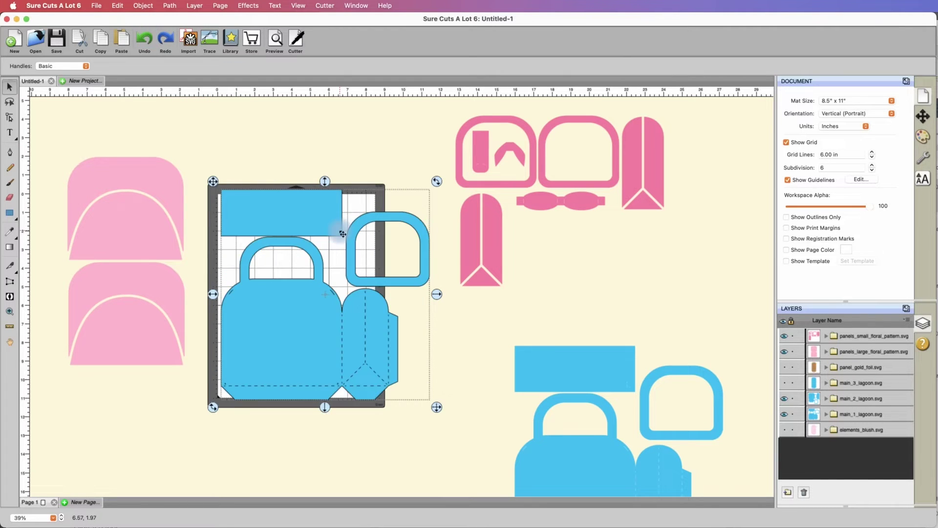
left_click_drag(327, 223, 327, 223)
left_click(148, 5)
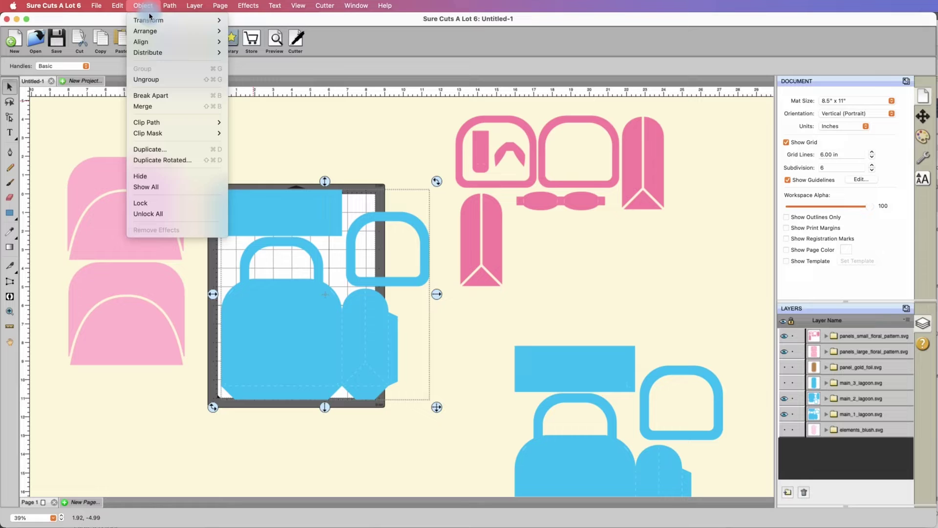
mouse_move(173, 20)
left_click(257, 42)
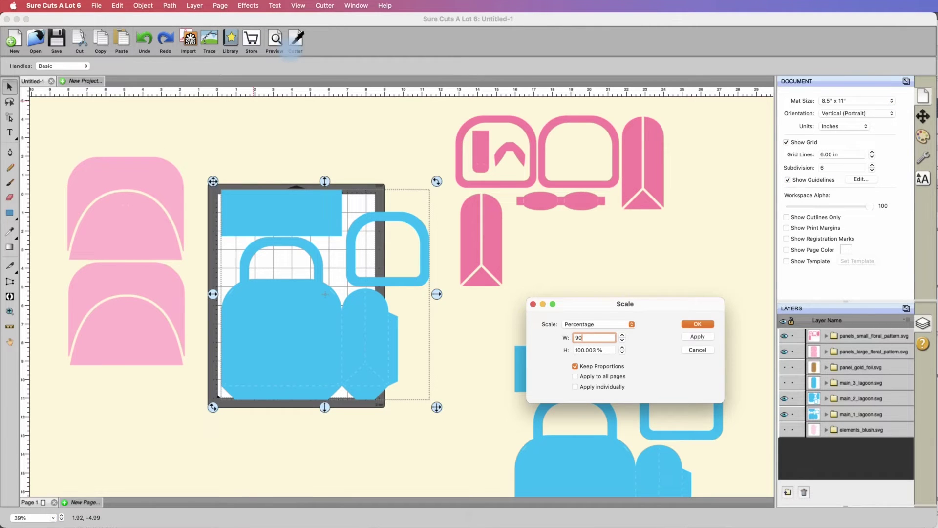
type("90")
left_click(696, 324)
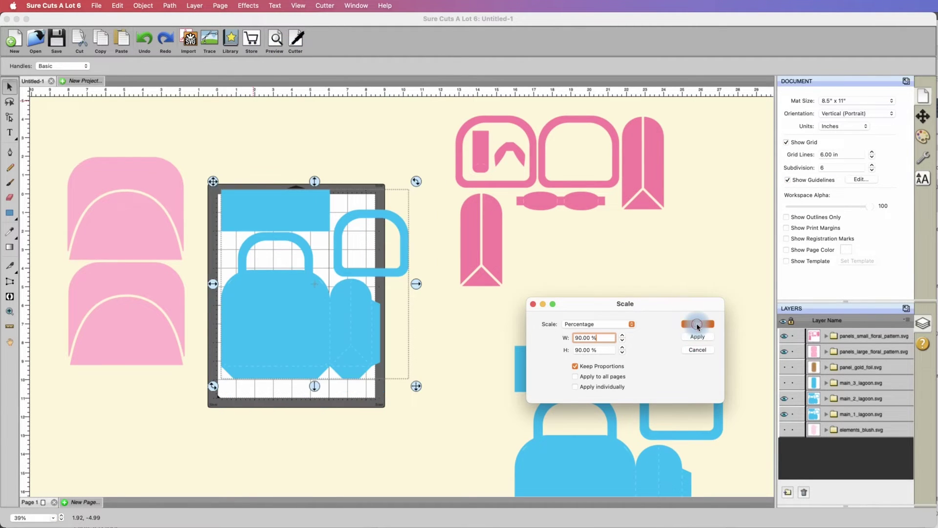
Rotate the 90% design a quarter turn and nudge it, then undo the nudge
left_click_drag(416, 183, 410, 375)
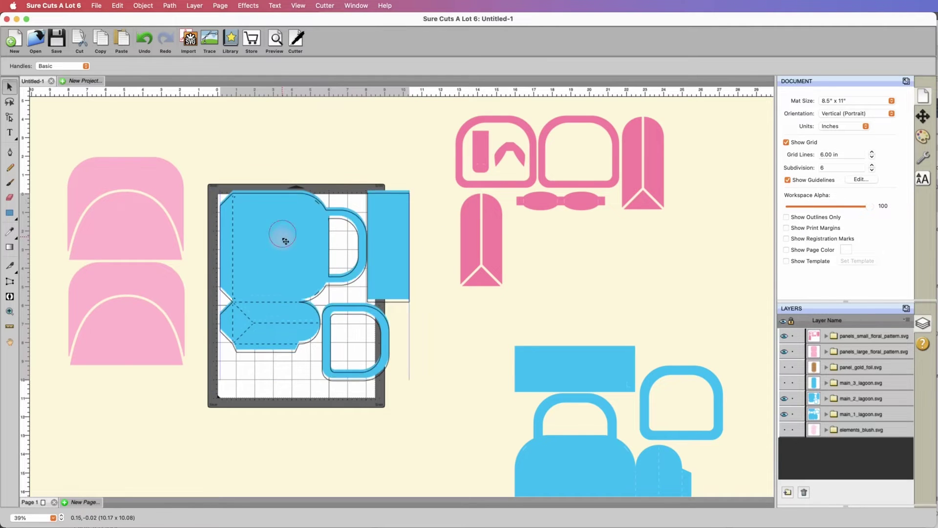
left_click_drag(289, 244, 289, 244)
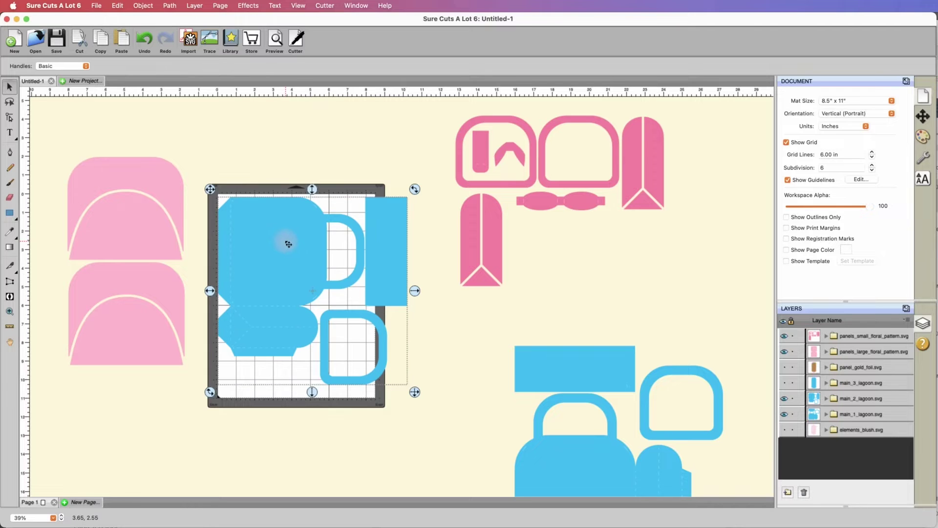
key("Right")
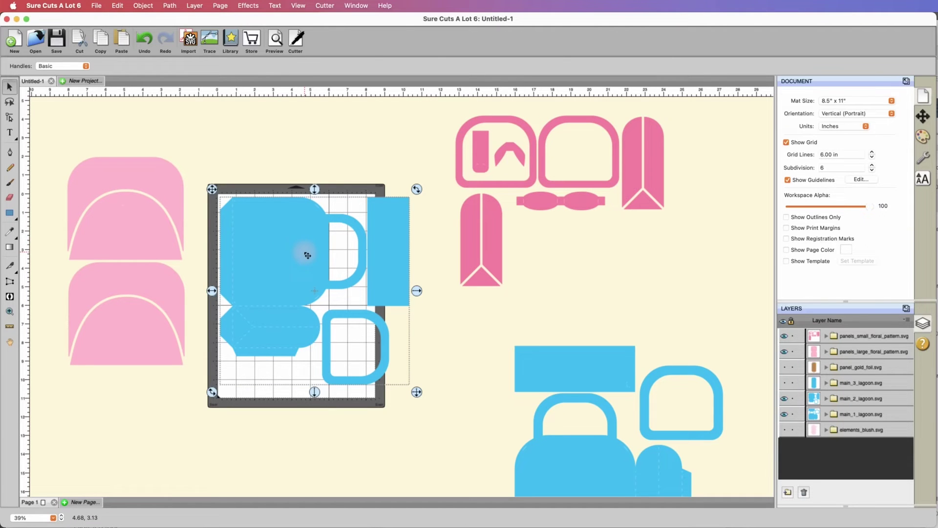
left_click(145, 38)
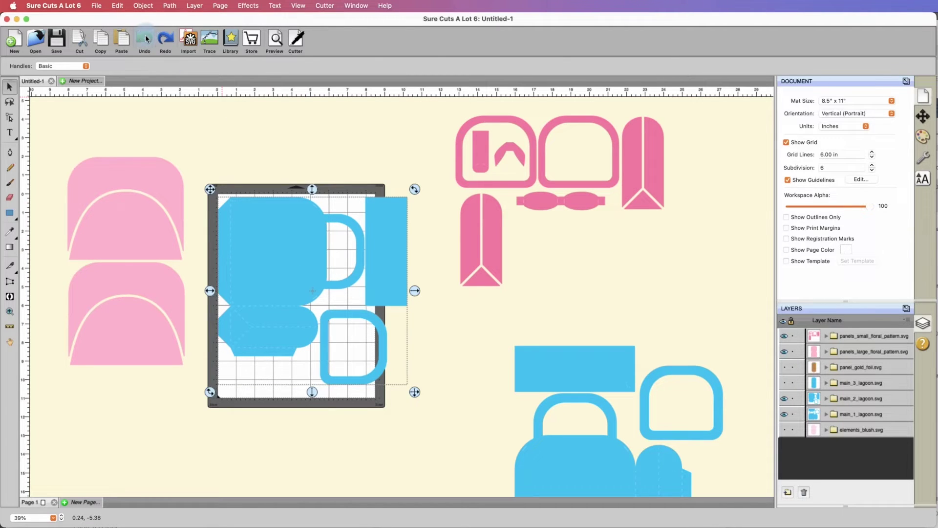
Undo the move, rotation and 90% shrink to restore the full-size bag, then deselect it
left_click(145, 39)
left_click(145, 38)
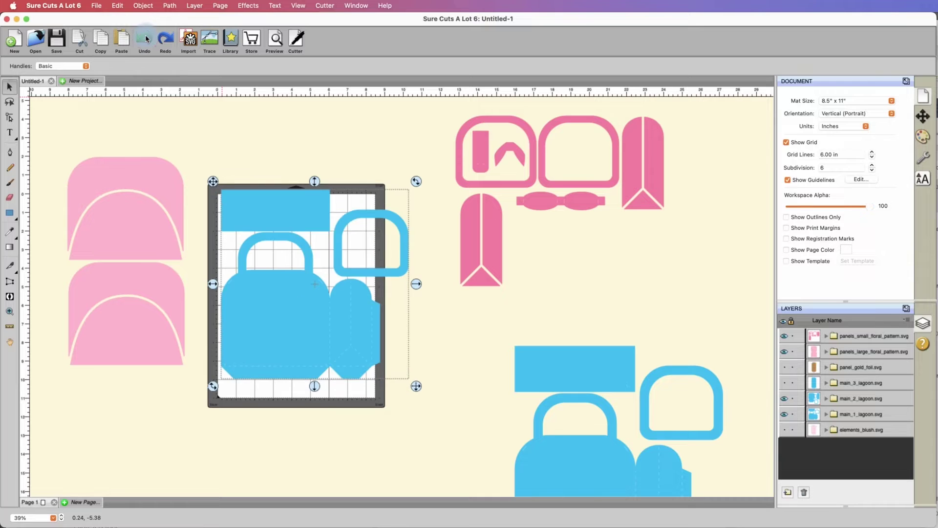
left_click(146, 39)
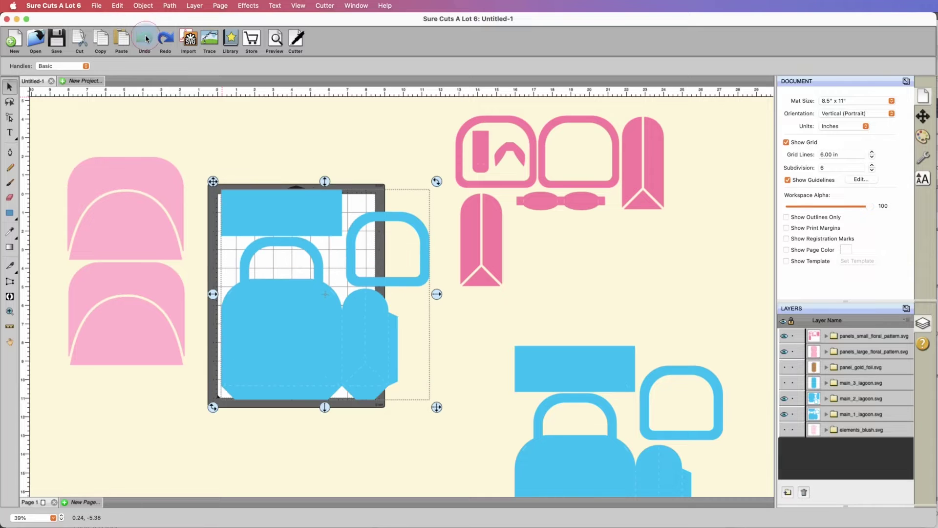
left_click(297, 134)
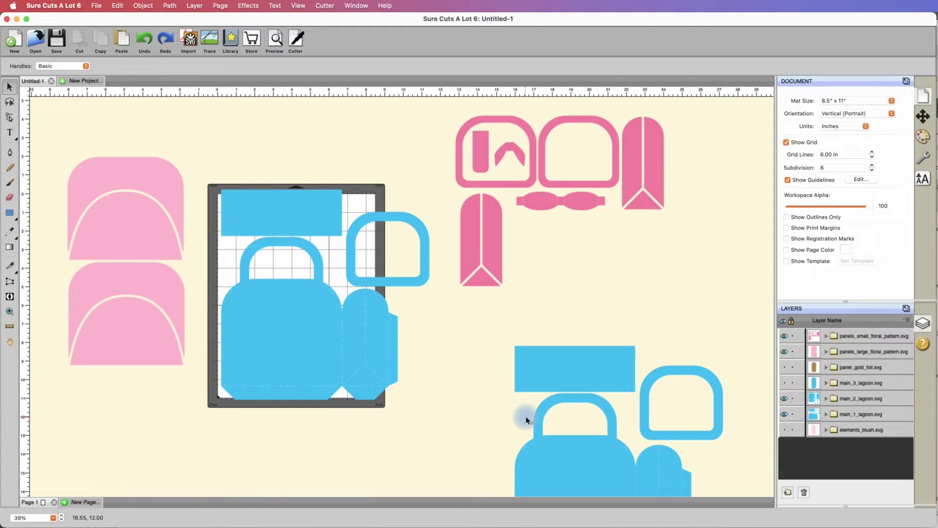
Show panel_gold_foil.svg and elements_blush.svg, moving the gold panel, blue pill and blush off the mat
left_click(785, 368)
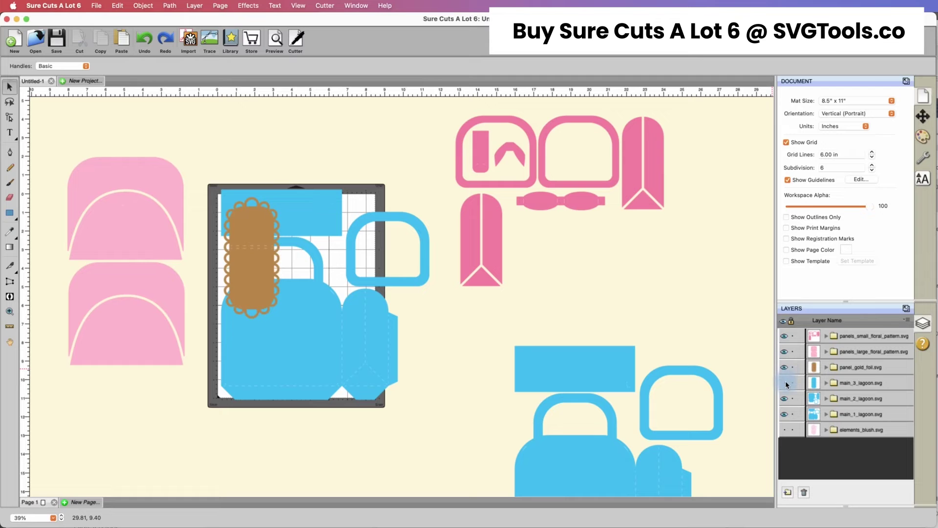
left_click(784, 429)
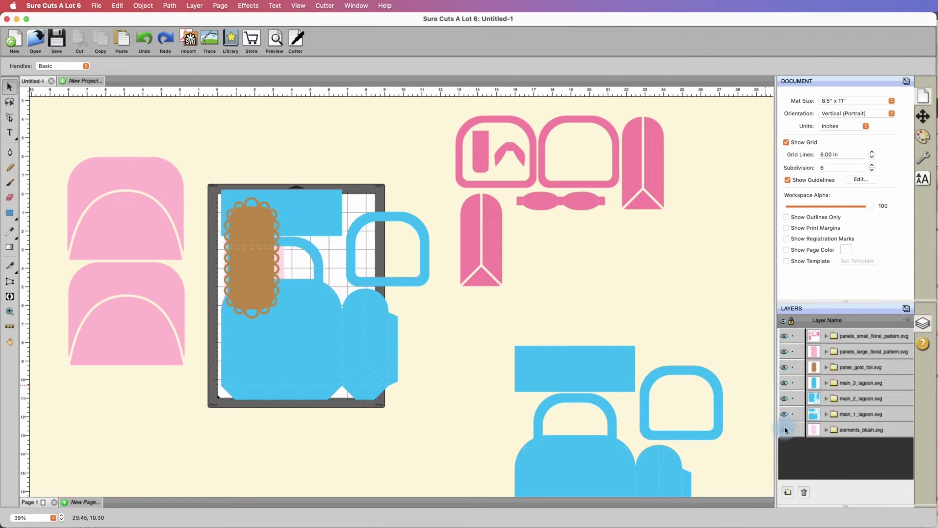
left_click_drag(259, 232, 429, 232)
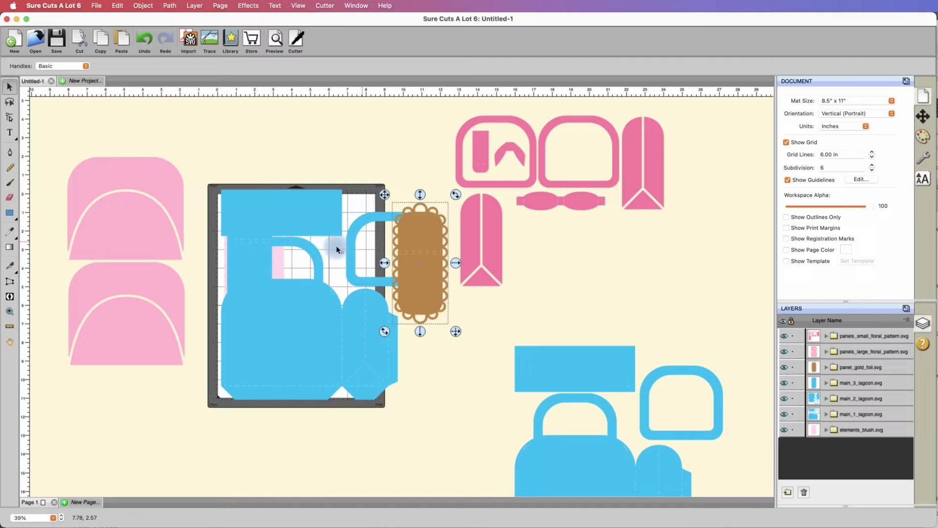
left_click_drag(271, 257, 480, 386)
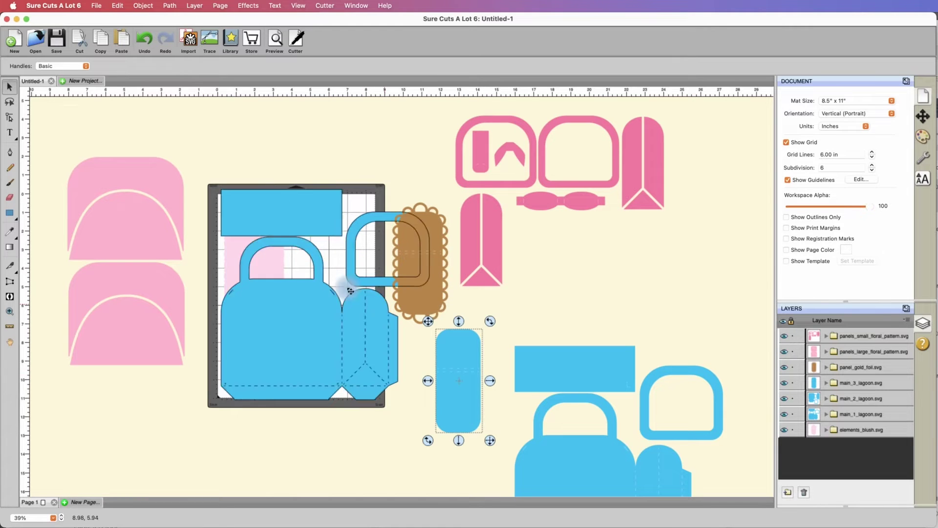
left_click_drag(236, 259, 367, 407)
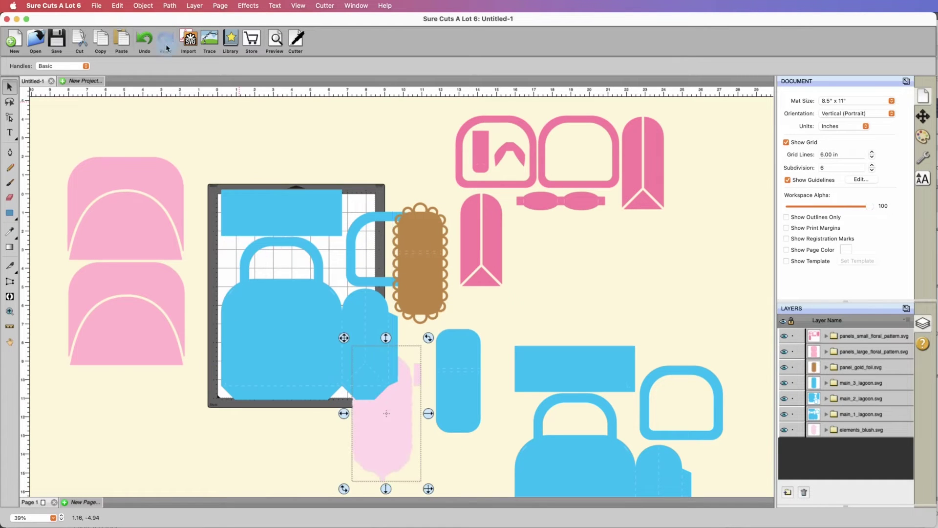
Select all the artwork with Edit > Select All
left_click(117, 5)
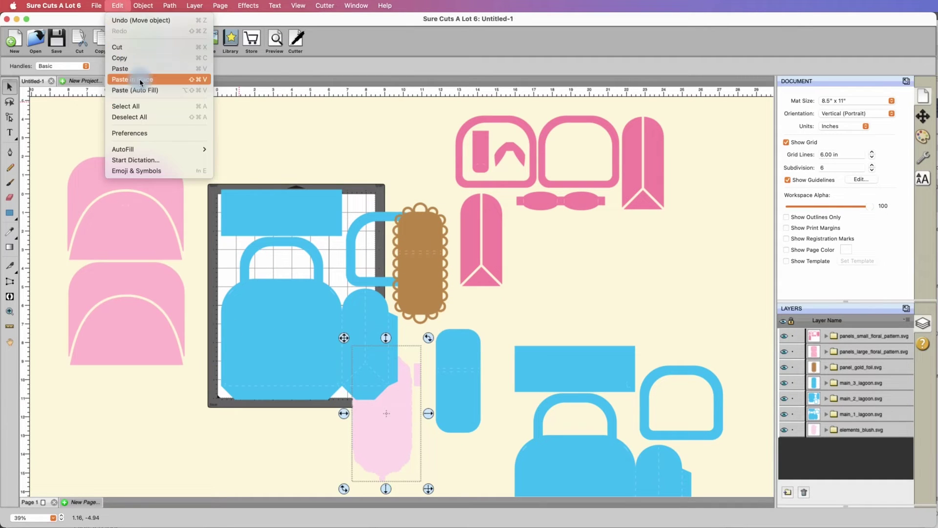
left_click(140, 108)
left_click(165, 5)
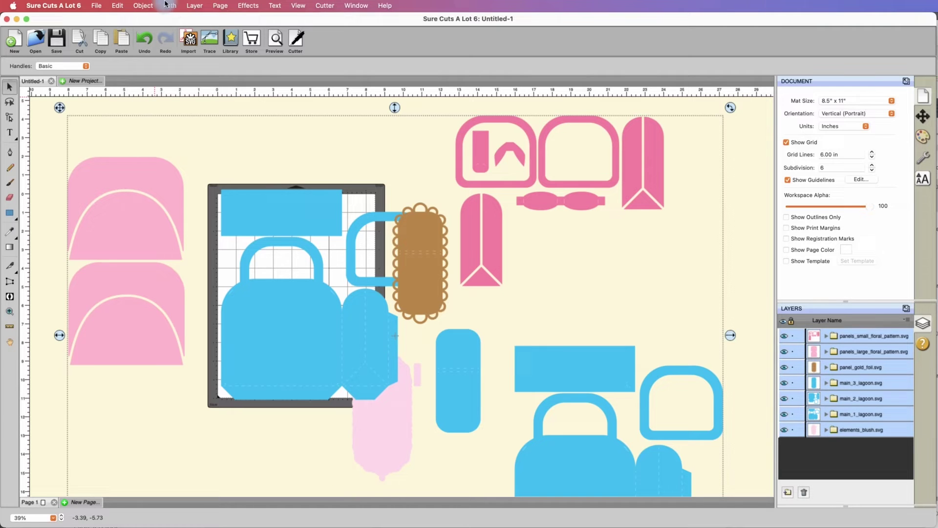
Scale all selected bag pieces to 90% width via Object > Transform > Scale, then deselect
left_click(151, 6)
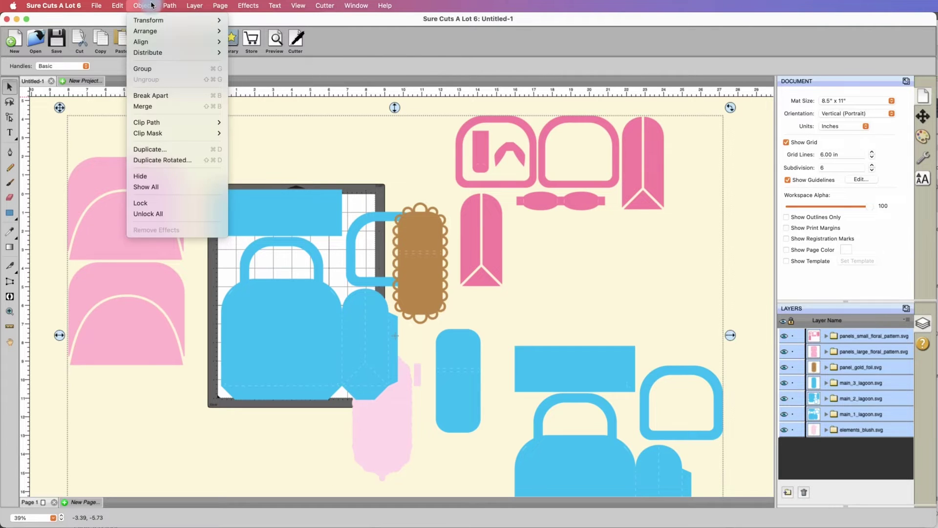
mouse_move(152, 20)
left_click(250, 40)
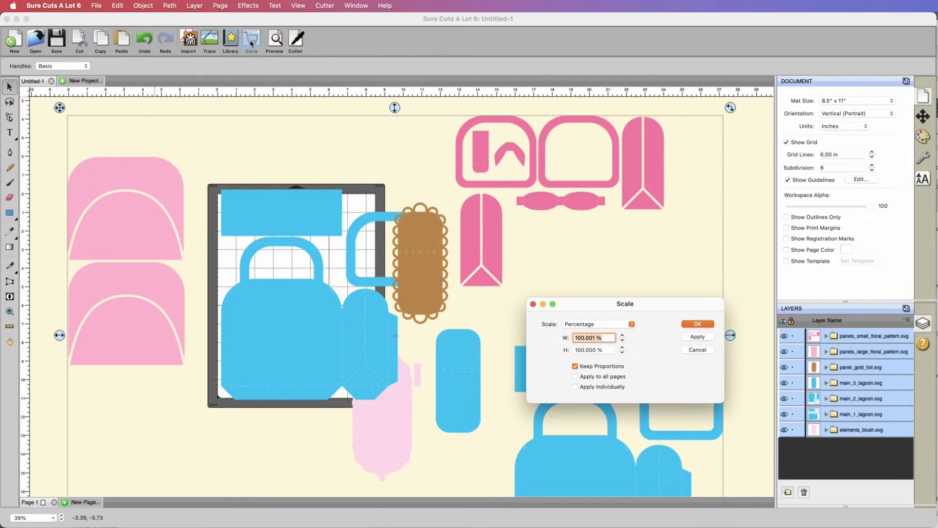
left_click(453, 228)
type("90")
left_click(699, 337)
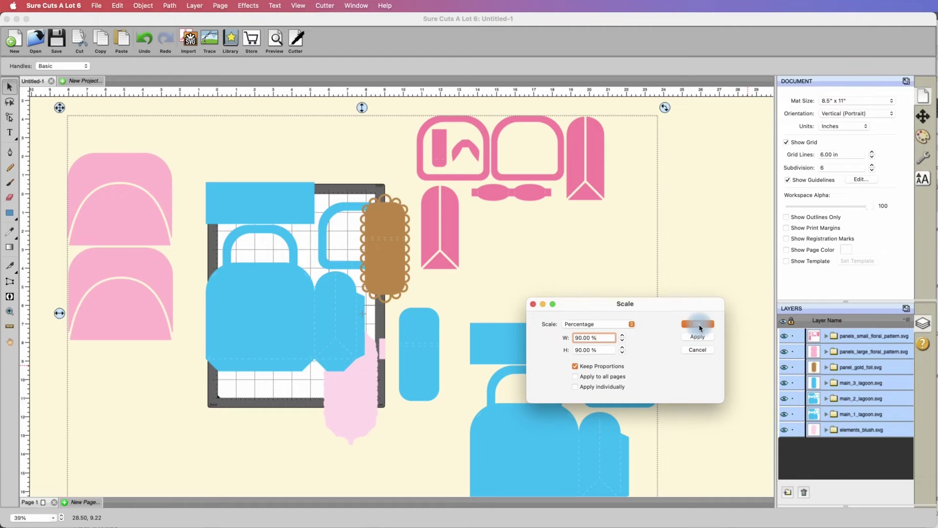
left_click(699, 324)
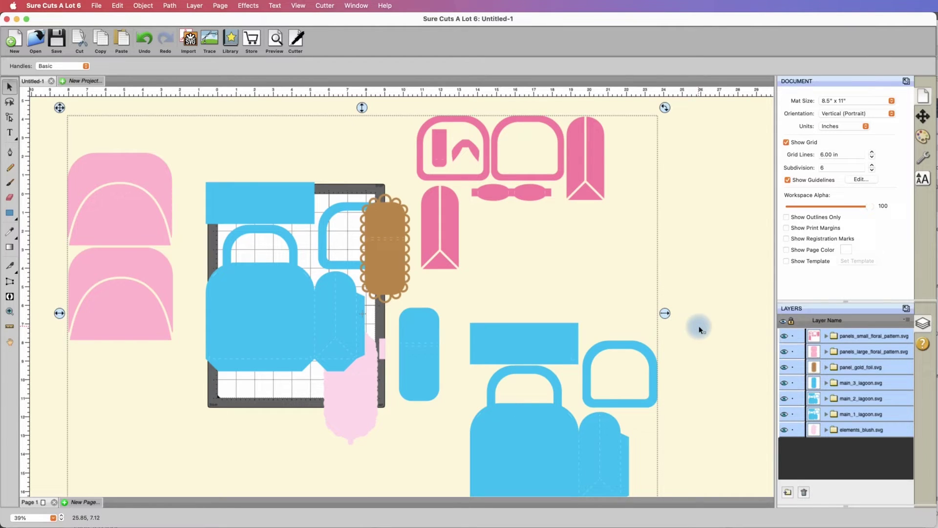
left_click(702, 328)
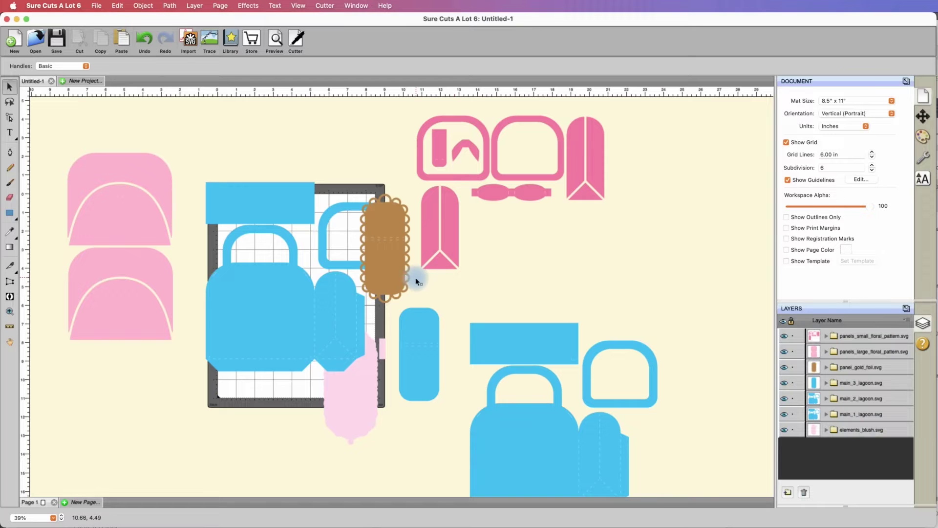
Move the gold panel, blush piece and small blue pill off the mat and hide their layers
left_click_drag(375, 275, 594, 299)
left_click_drag(366, 375, 685, 264)
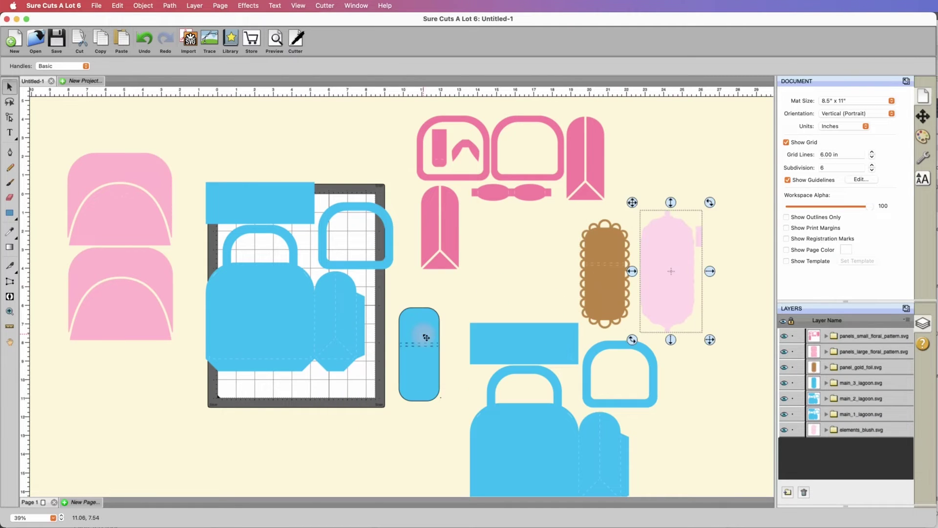
left_click_drag(419, 329, 683, 233)
left_click(783, 430)
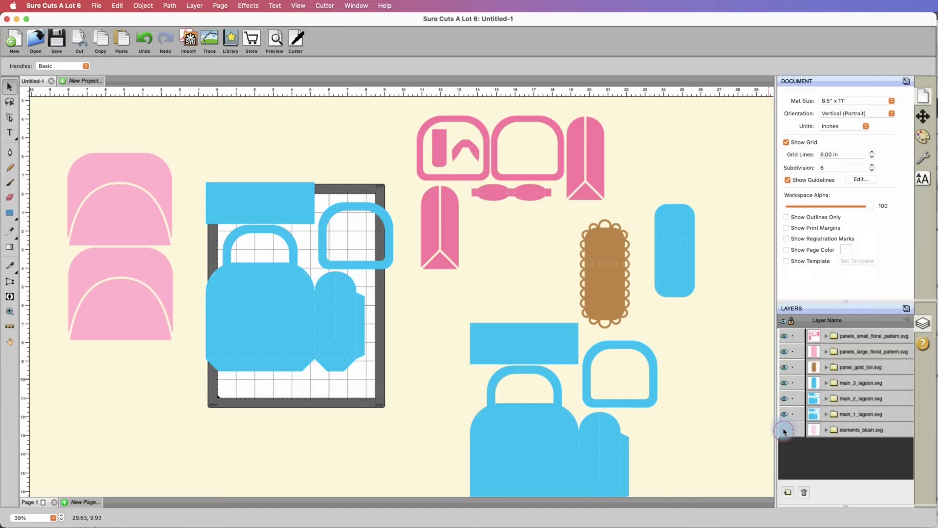
left_click(784, 384)
left_click(779, 367)
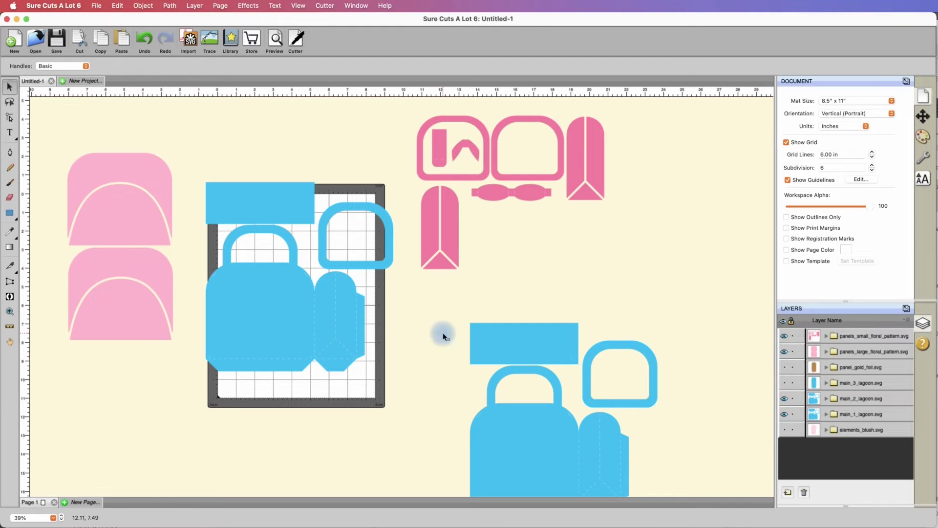
Rotate the blue mug pieces a quarter turn and settle them into the mat's corner
left_click(299, 291)
left_click_drag(397, 174, 378, 369)
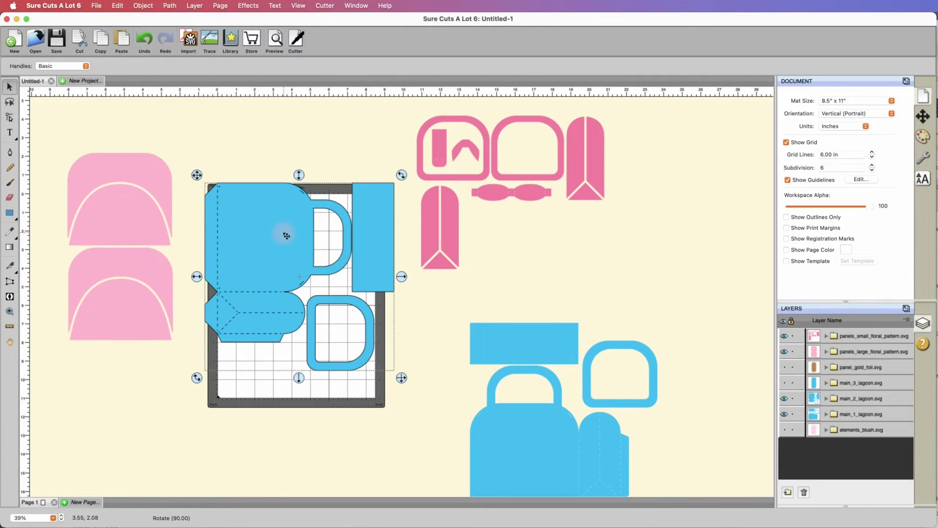
left_click_drag(286, 236, 300, 244)
scroll(331, 257, "up", 5)
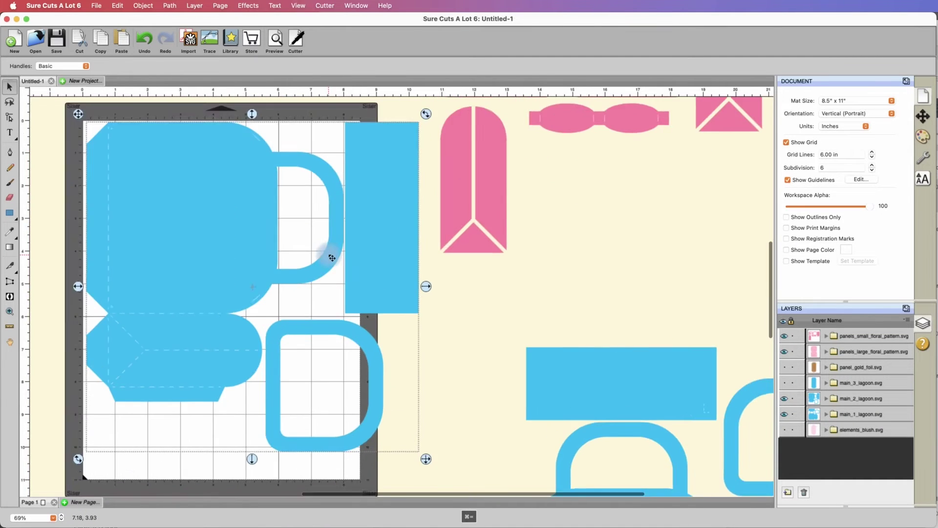
scroll(348, 248, "left", 5)
scroll(348, 247, "up", 4)
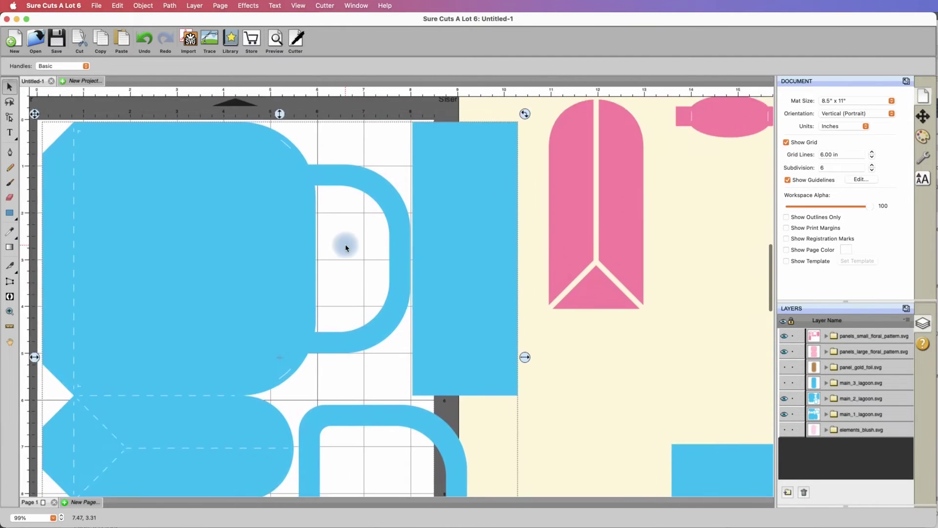
left_click_drag(270, 260, 276, 264)
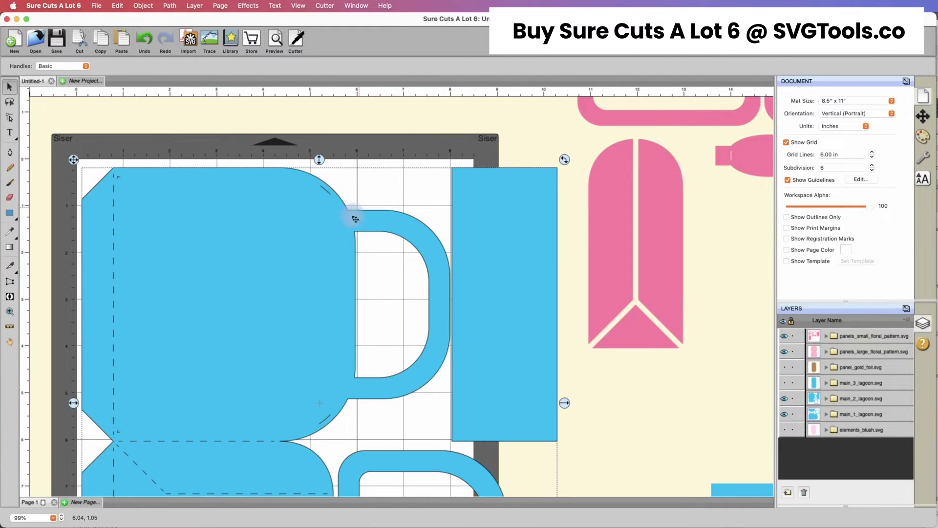
scroll(345, 254, "down", 8)
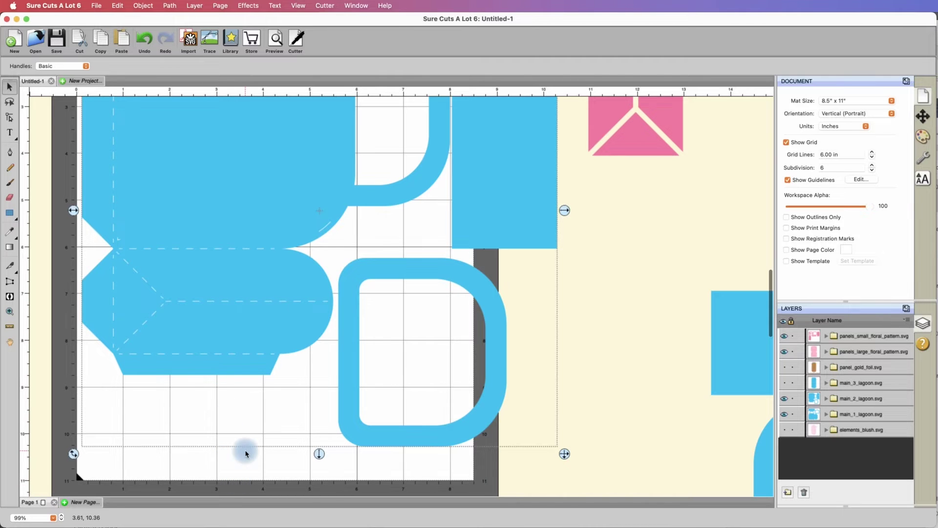
key("super+minus")
key("super+minus")
key("super+minus")
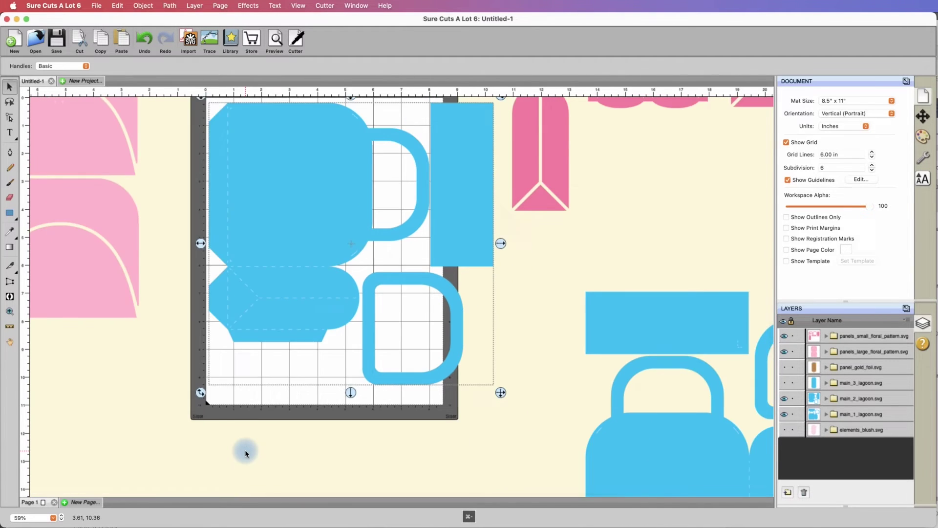
key("super+minus")
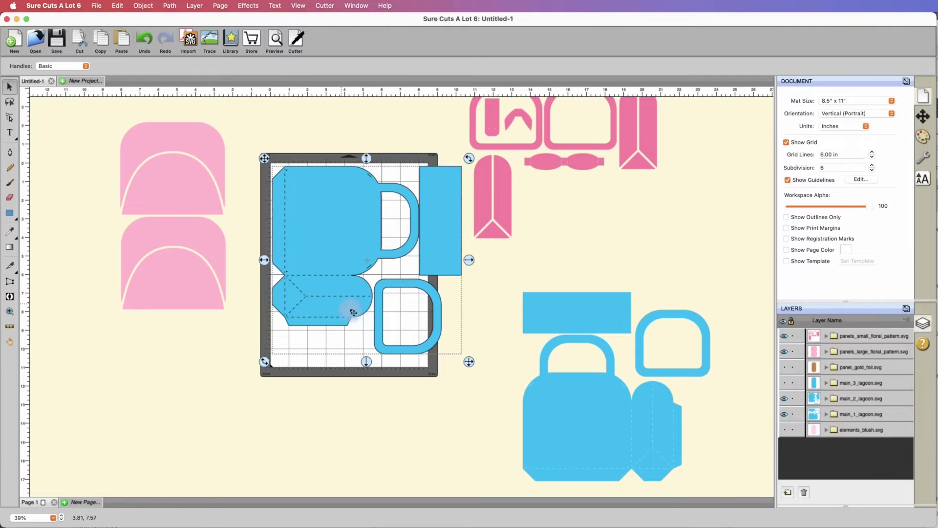
scroll(448, 268, "up", 2)
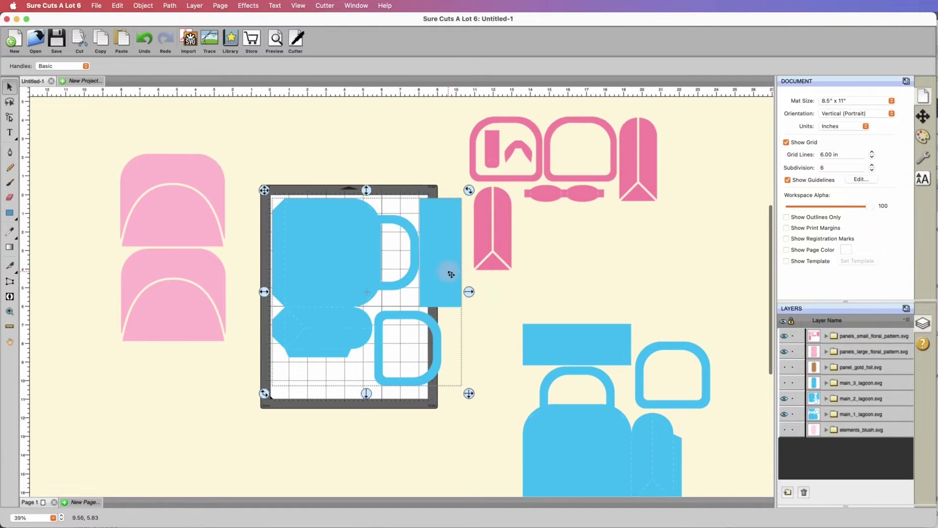
Move the blue mug pieces right of the mat and hide the large floral pink panels
left_click_drag(368, 245, 663, 266)
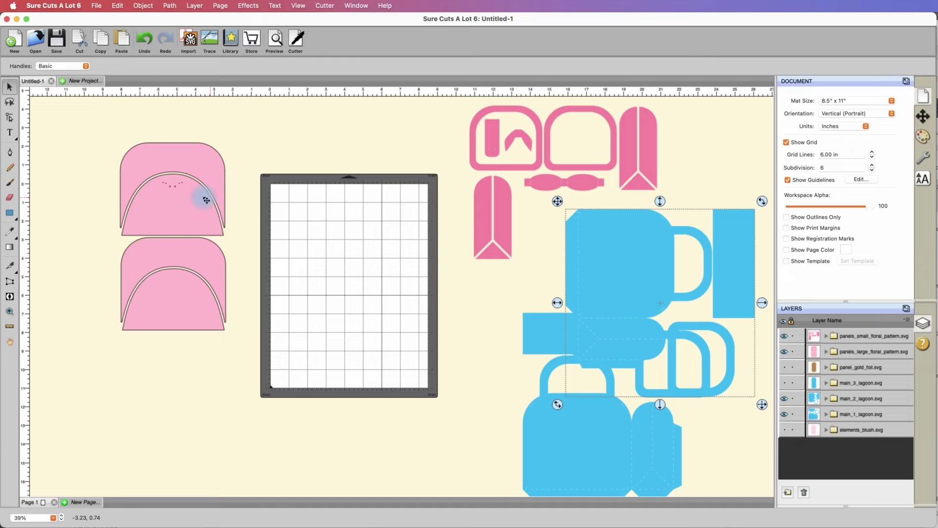
left_click_drag(198, 204, 354, 254)
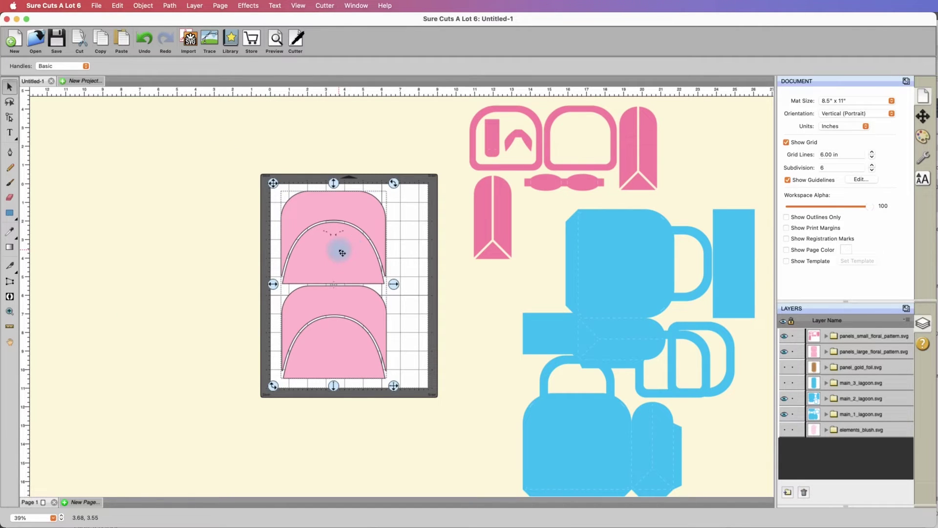
left_click(342, 253)
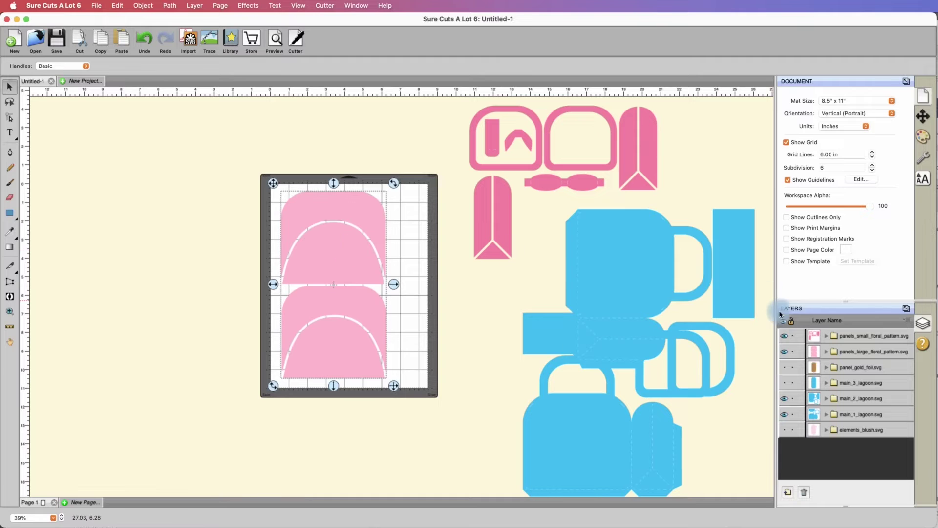
left_click(785, 353)
Place the small floral pink pieces on the mat, rotated upright and shifted into position
left_click_drag(627, 152, 440, 250)
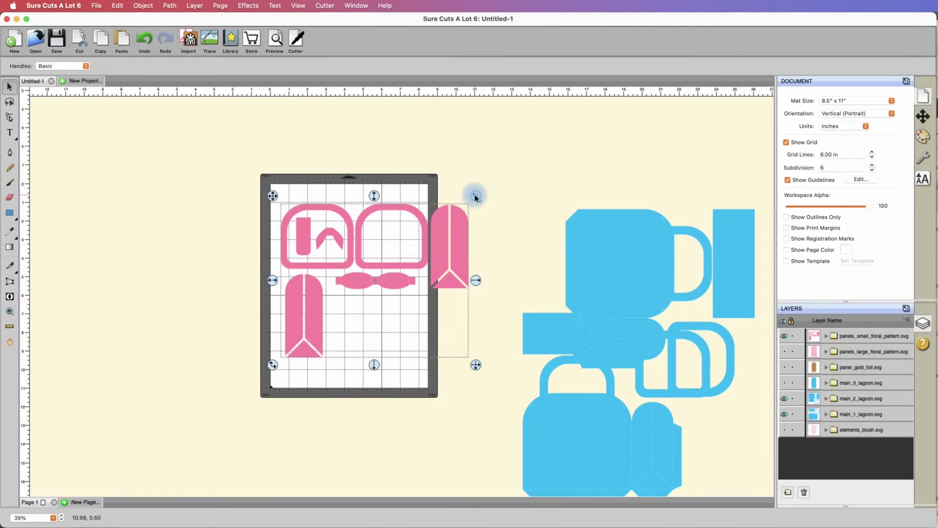
left_click_drag(474, 197, 279, 180)
left_click_drag(342, 217, 318, 224)
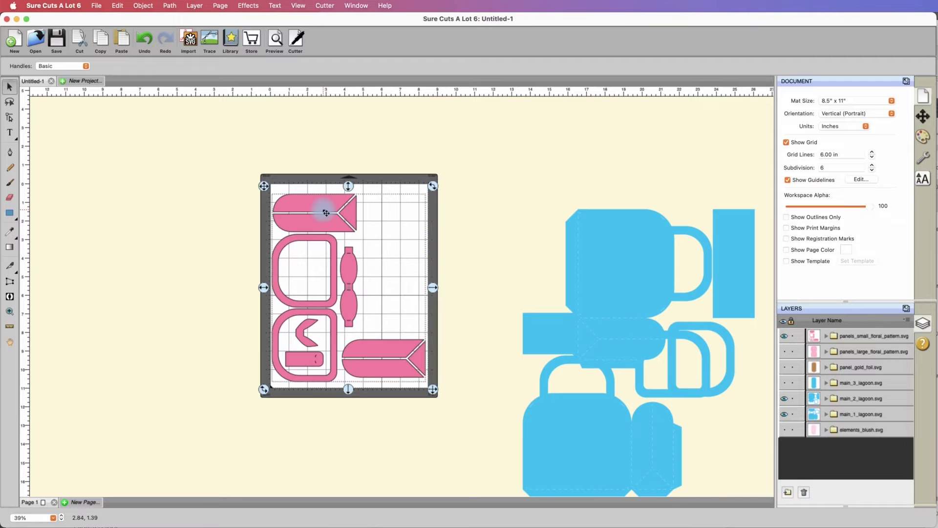
left_click_drag(329, 212, 344, 200)
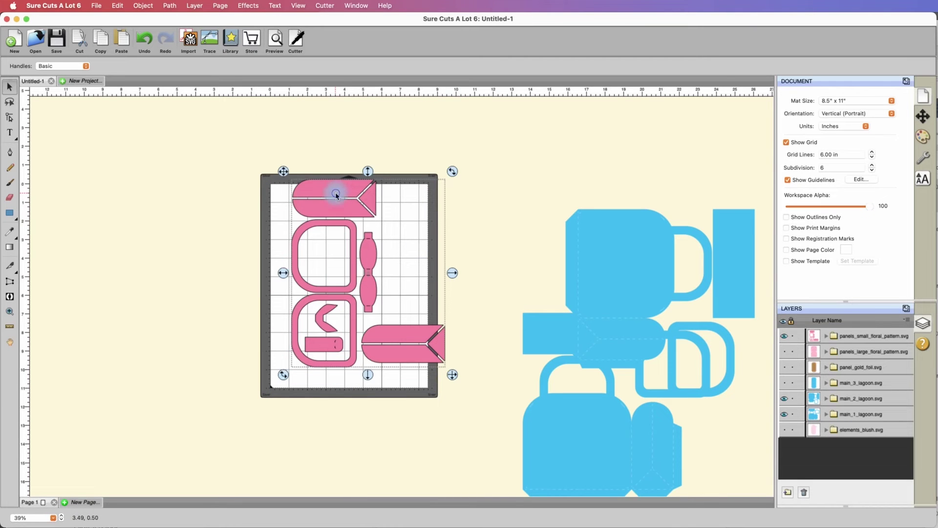
Copy and paste the pink floral pieces, placing the copy left of the mat
right_click(336, 195)
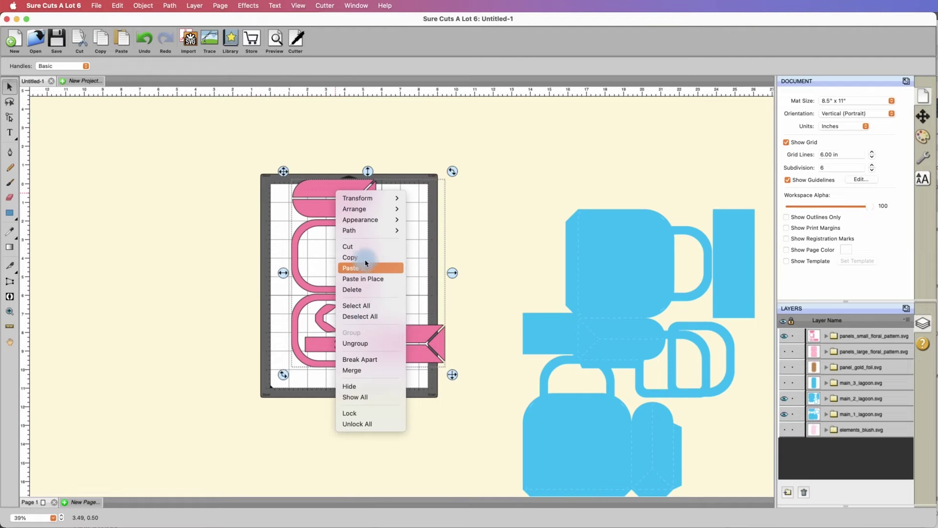
left_click(363, 257)
left_click(196, 269)
right_click(197, 268)
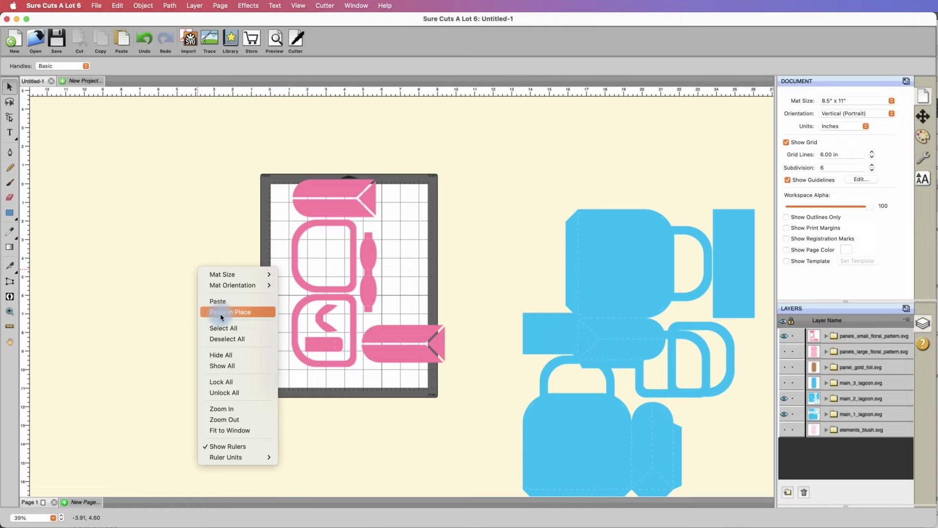
left_click(234, 302)
left_click_drag(341, 211, 156, 243)
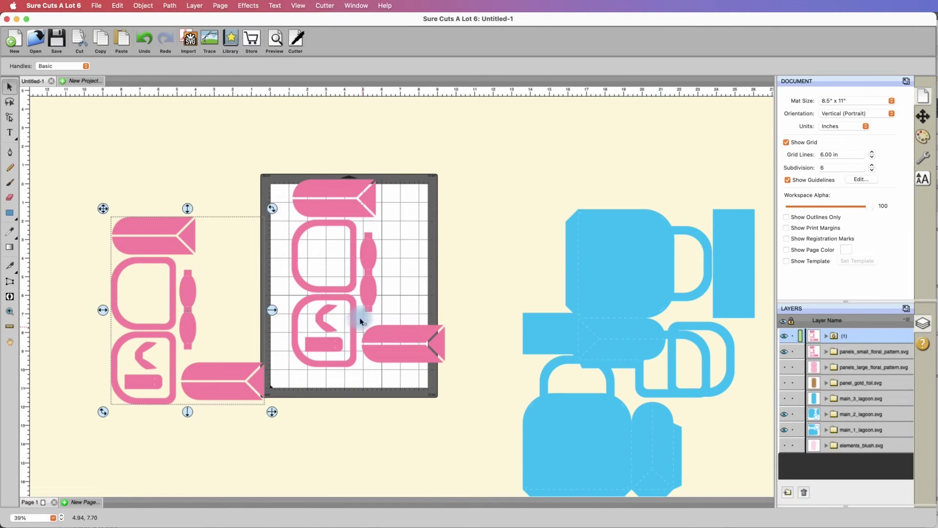
left_click_drag(342, 211, 326, 224)
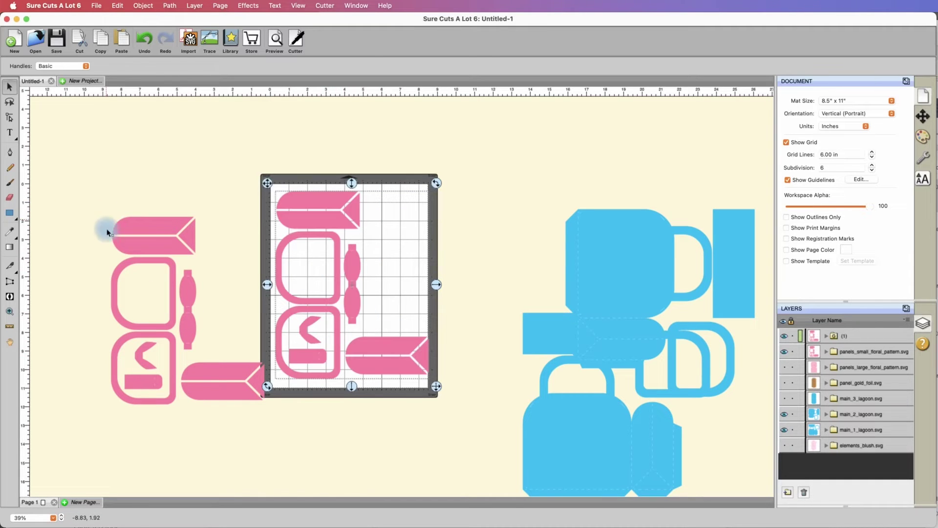
Erase the top flap, frame and small bar from the pasted copy, then move the leftover pill up-left
left_click(10, 198)
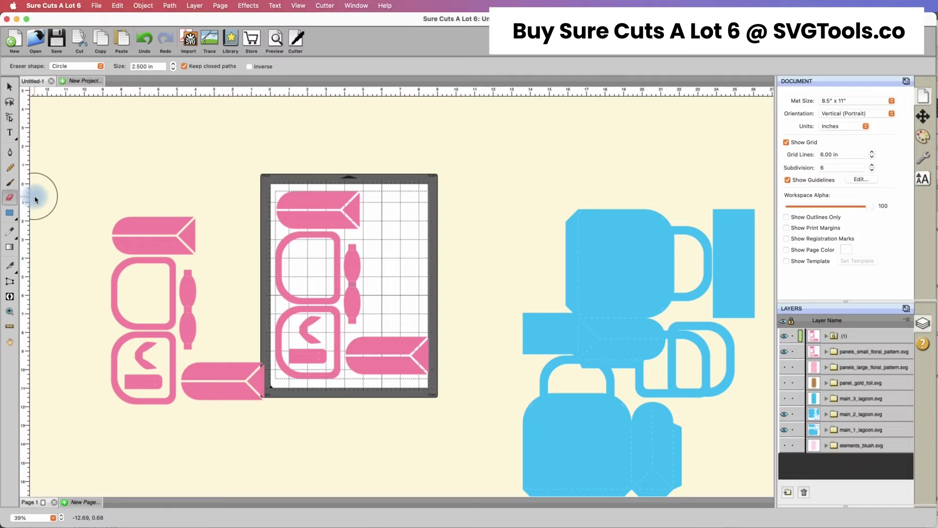
mouse_move(122, 227)
left_mouse_down()
mouse_move(180, 235)
mouse_move(187, 247)
mouse_move(128, 250)
mouse_move(137, 263)
mouse_move(177, 269)
left_mouse_up()
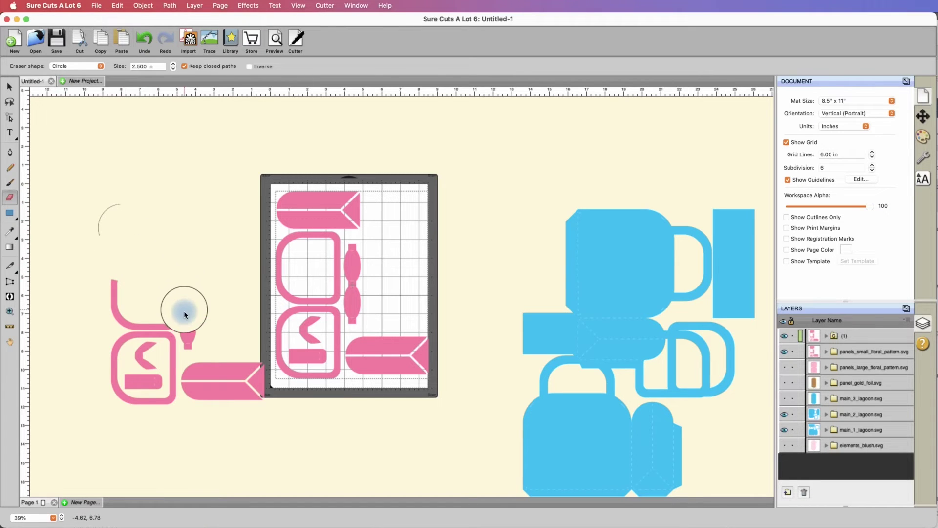
left_click_drag(154, 355, 154, 386)
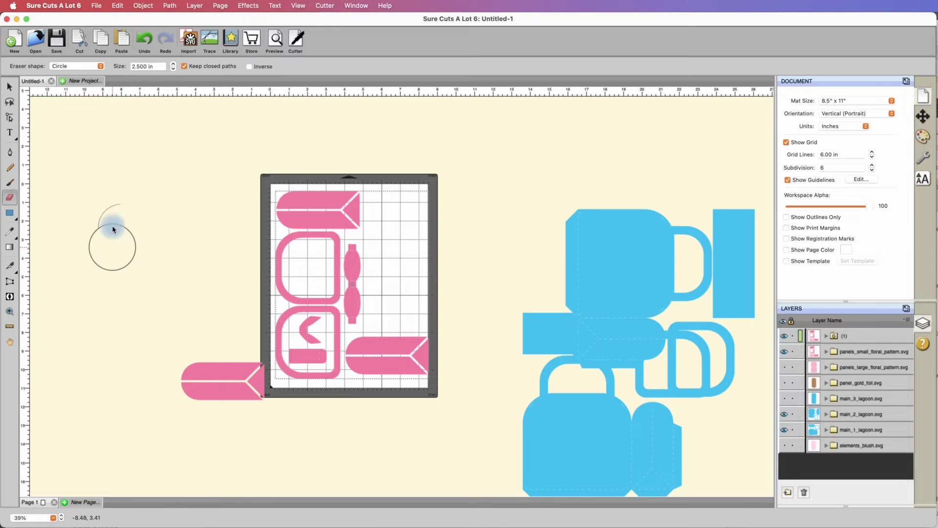
left_click(10, 87)
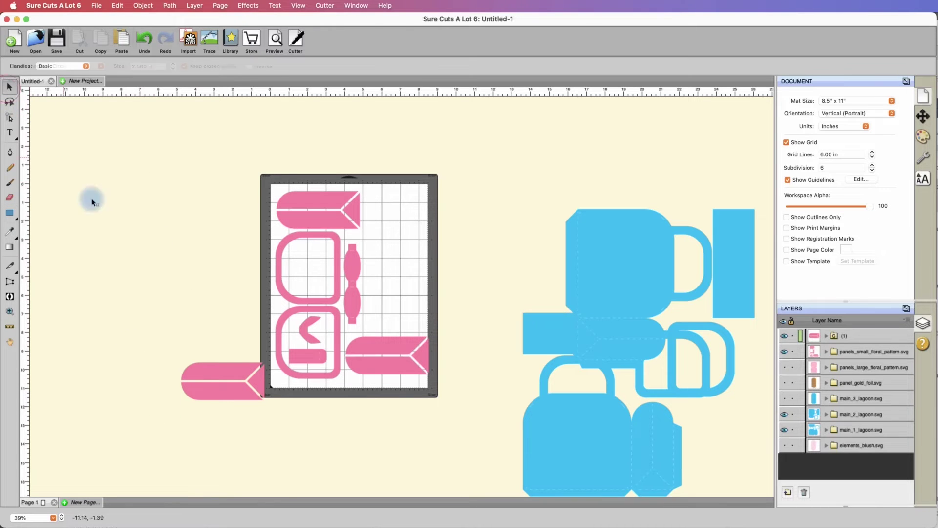
left_click_drag(216, 373, 194, 218)
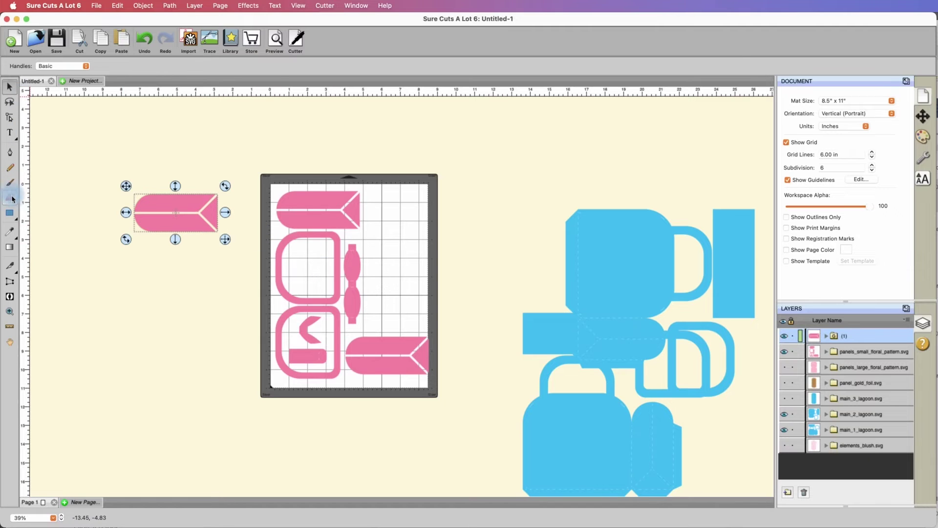
Erase the right end of the lower pink pill on the mat
left_click(12, 199)
left_click_drag(430, 362, 417, 348)
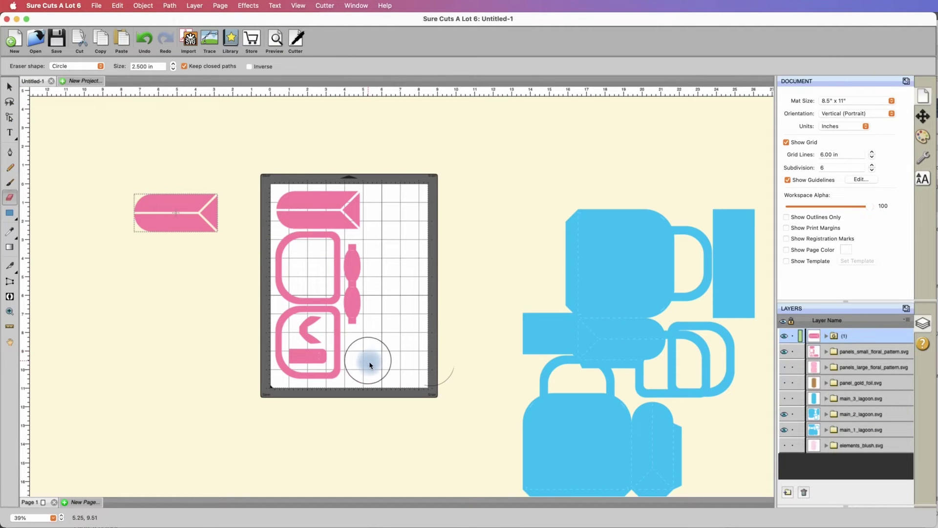
left_click_drag(368, 362, 370, 365)
left_click(9, 90)
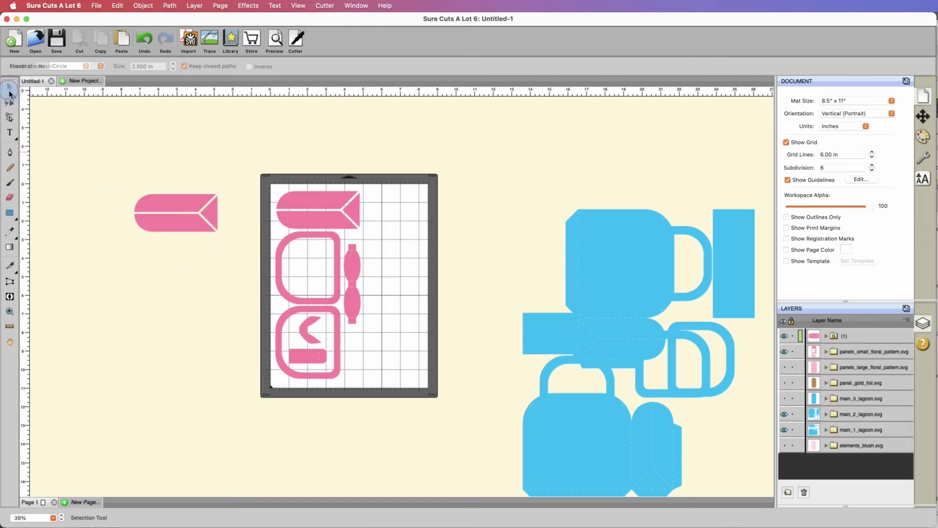
Rotate the loose pink pill 90° upright and place it on the mat beside the flap
left_click(181, 205)
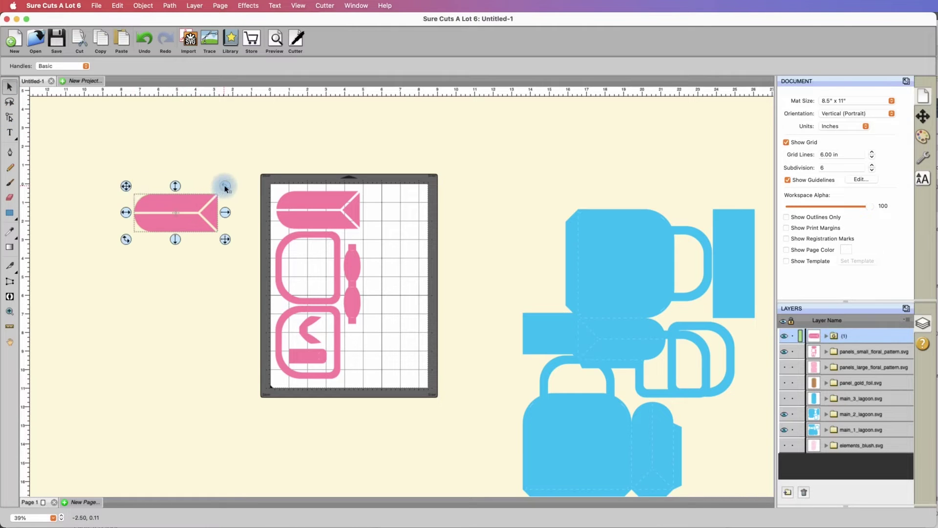
left_click_drag(225, 188, 184, 245)
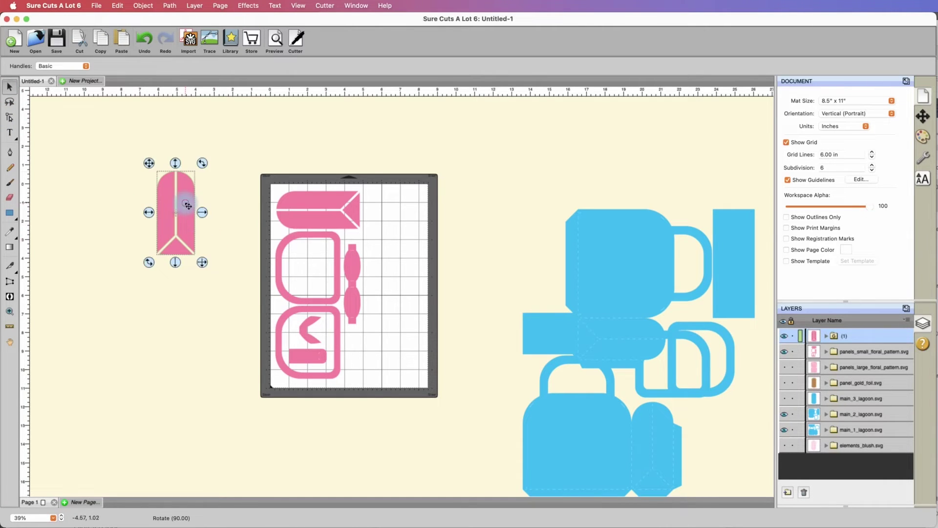
left_click_drag(187, 205, 397, 229)
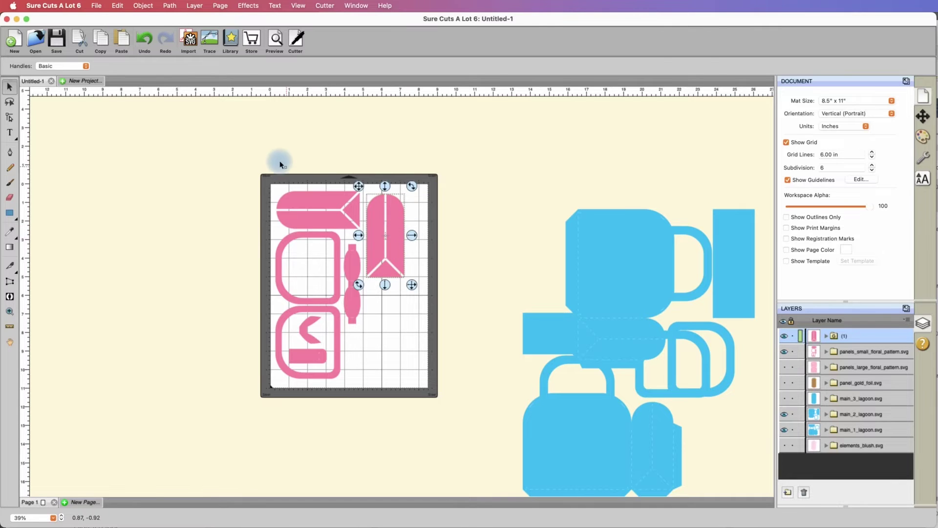
left_click_drag(254, 148, 433, 430)
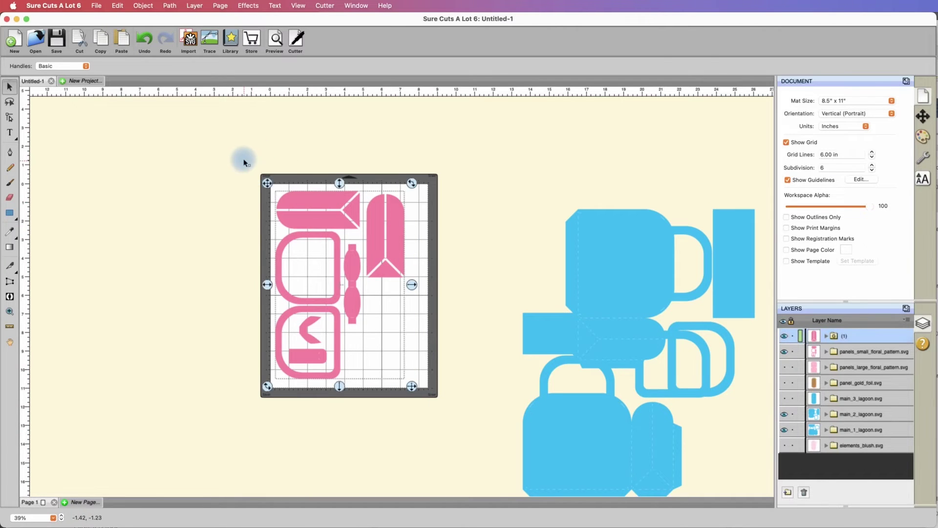
left_click_drag(230, 138, 446, 412)
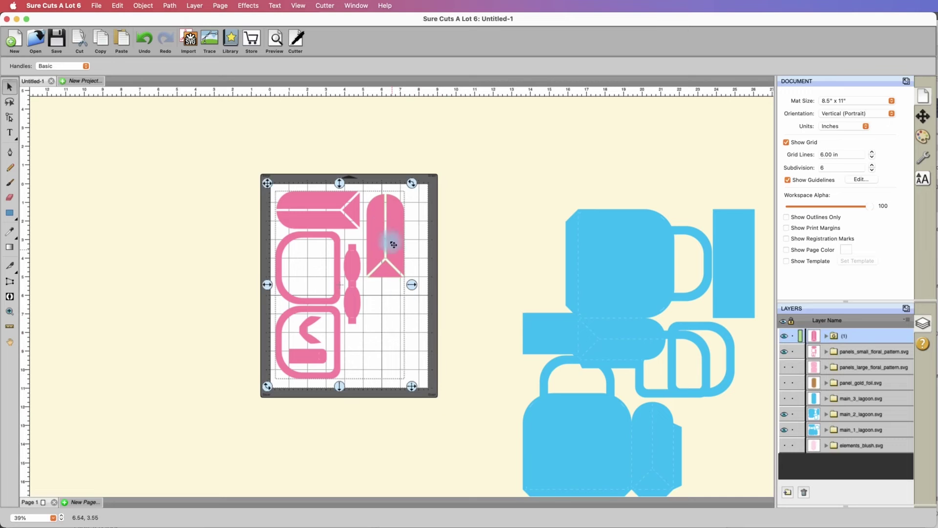
left_click(300, 152)
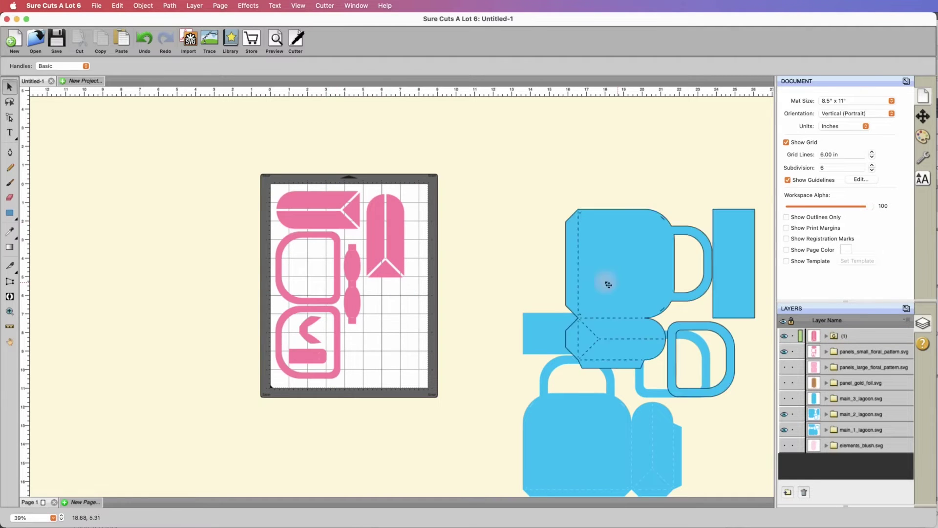
Hide the pink pieces' layers, including panels_small_floral_pattern.svg
left_click(404, 237)
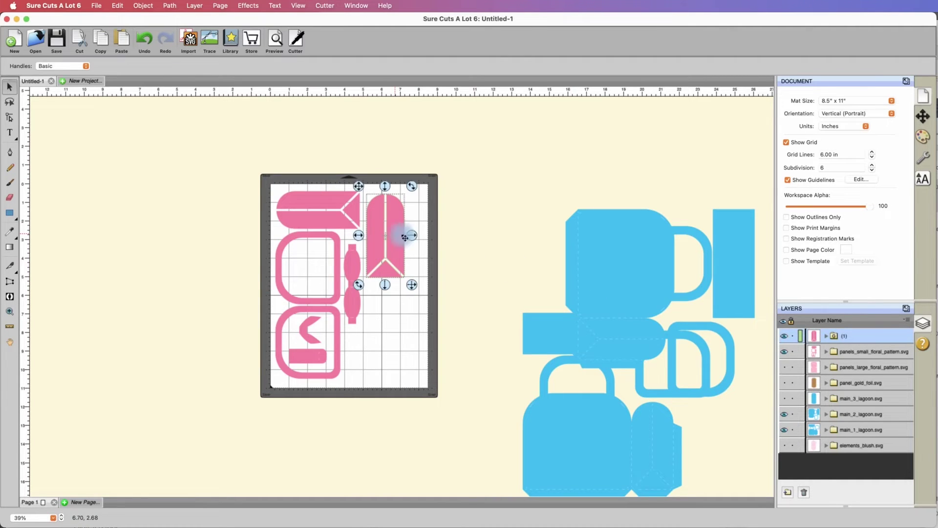
left_click(785, 336)
left_click(785, 352)
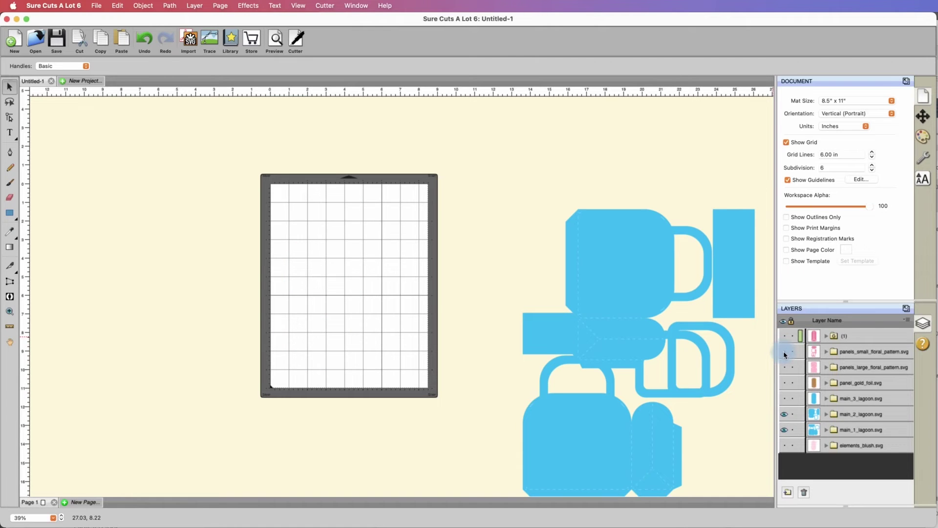
Place the blue mug pieces on the mat and move the bag pieces further right
left_click_drag(628, 268, 187, 230)
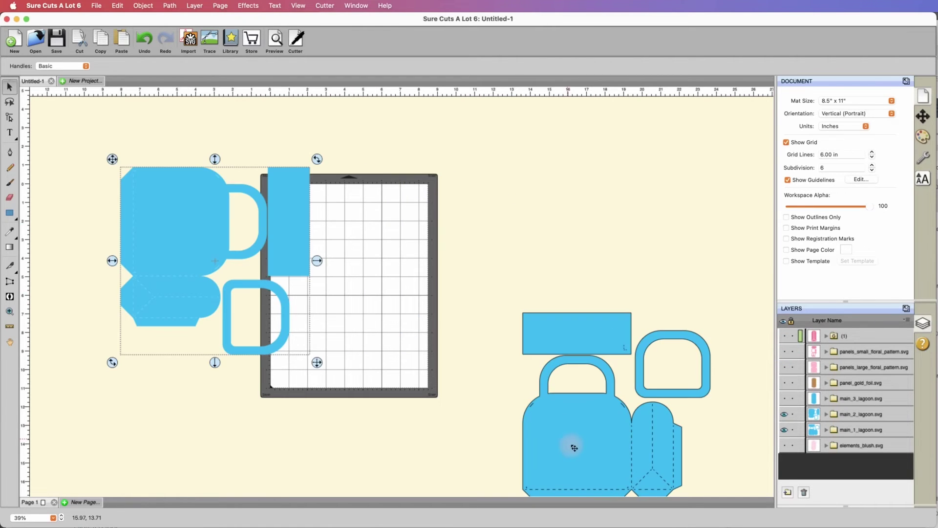
left_click_drag(569, 444, 560, 299)
left_click_drag(208, 239, 358, 269)
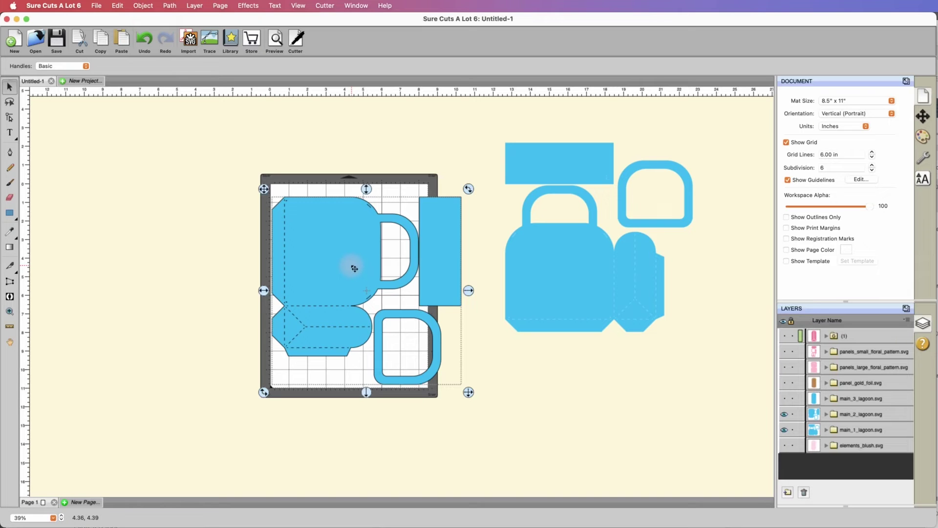
left_click(555, 274)
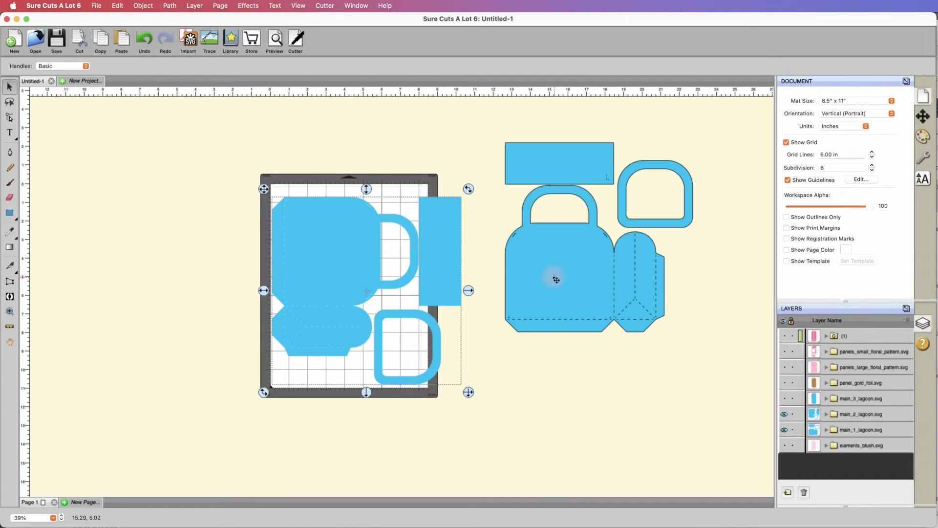
left_click_drag(561, 287, 719, 255)
left_click_drag(364, 266, 314, 278)
Copy and paste the blue mug pieces, setting the copy left and shifting the original right
right_click(302, 275)
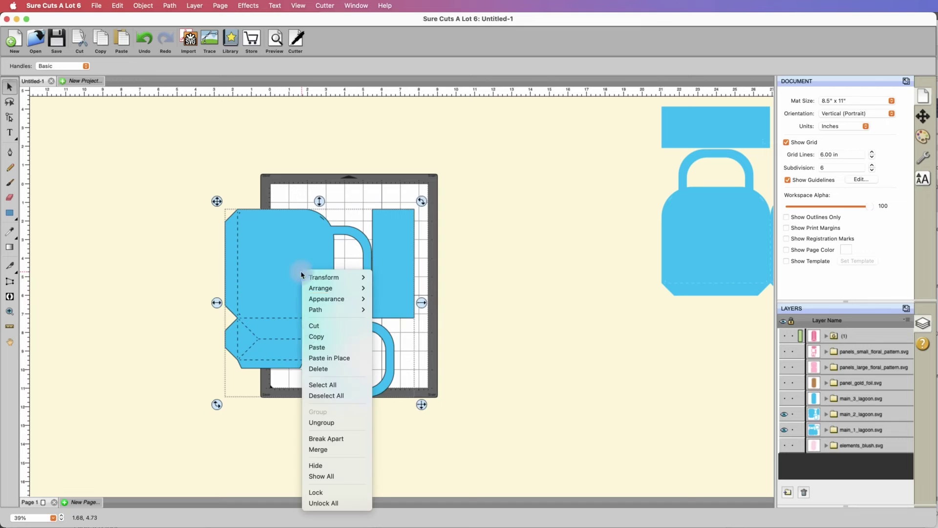
left_click(331, 337)
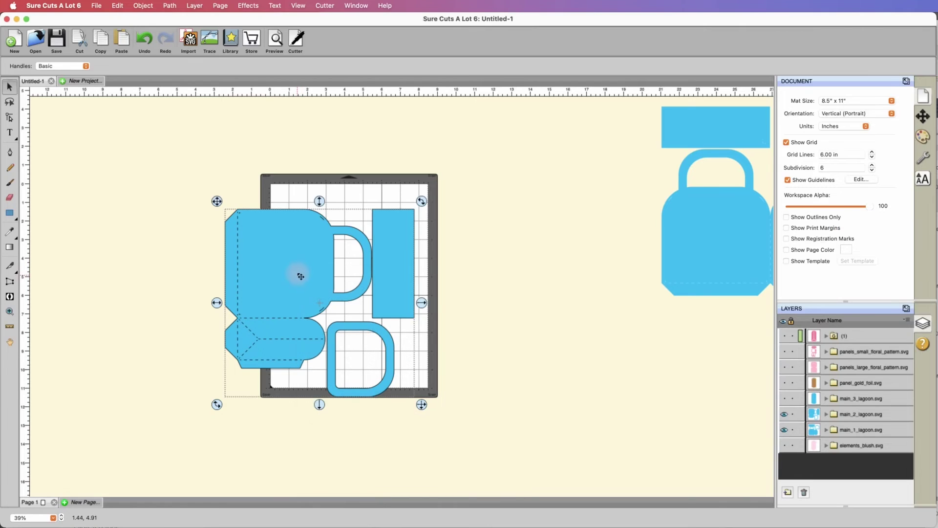
right_click(158, 262)
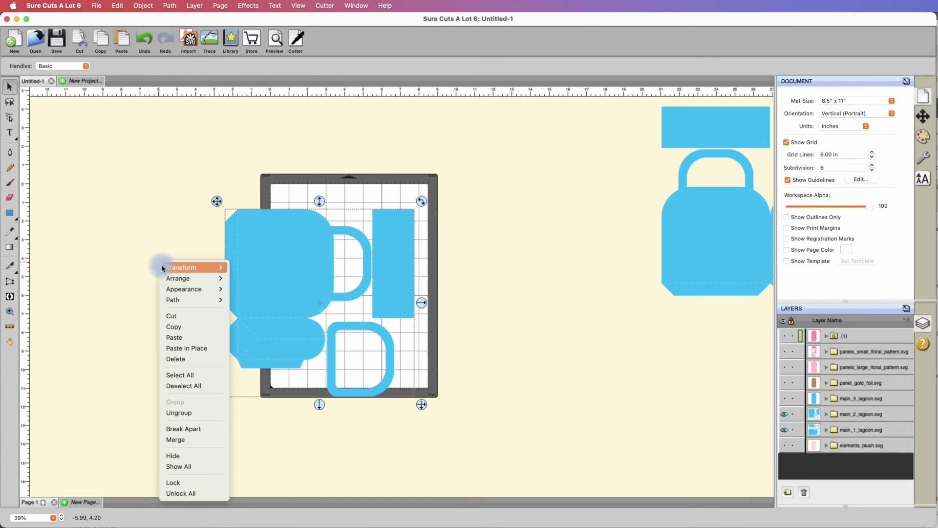
left_click(187, 337)
left_click_drag(269, 289, 122, 311)
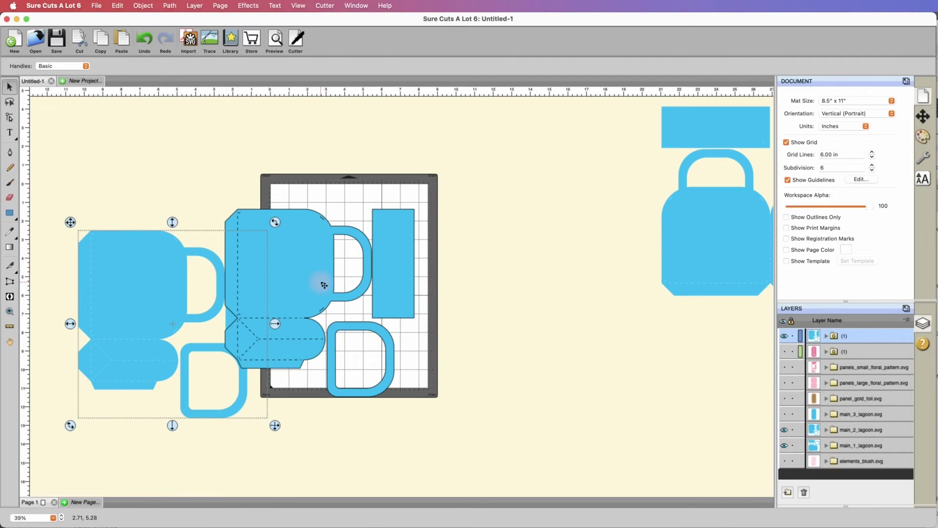
left_click_drag(321, 282, 431, 267)
left_click_drag(155, 294, 177, 247)
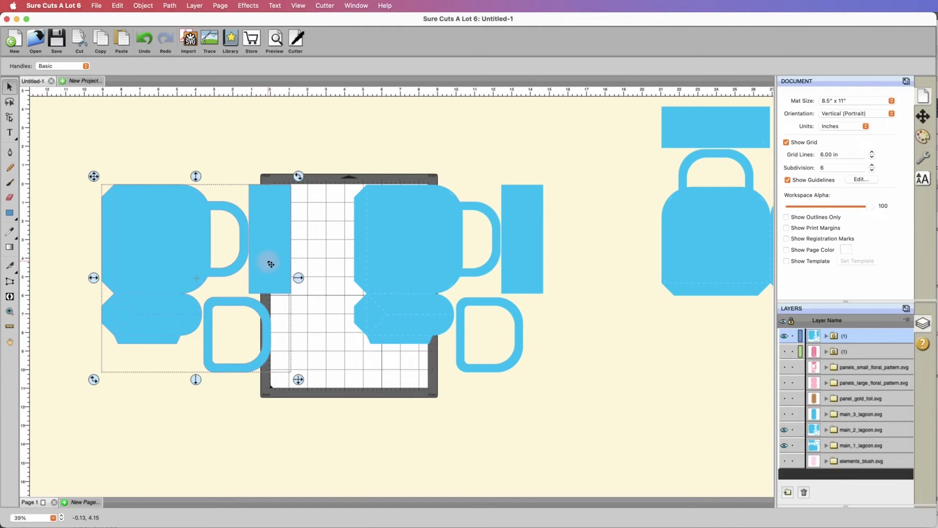
Erase the rectangle strip from the left mug copy with a square Eraser
scroll(279, 286, "up", 5)
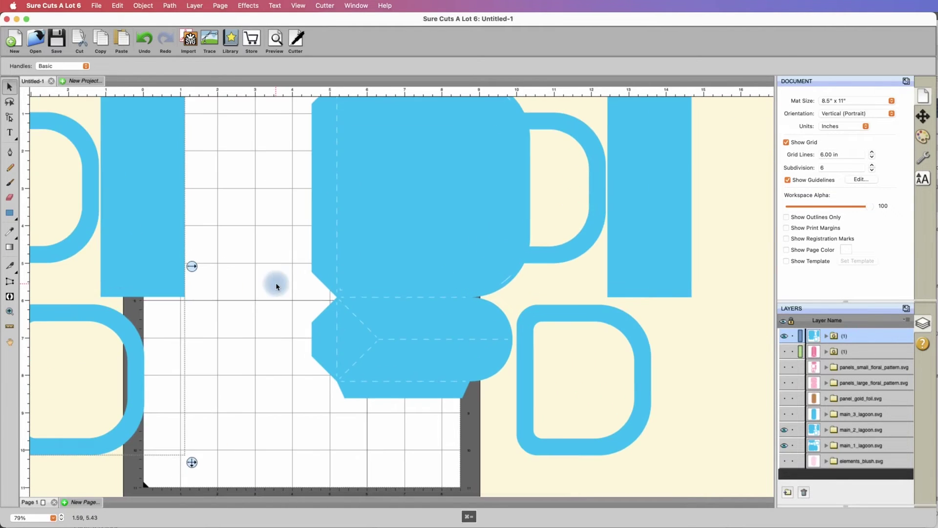
scroll(255, 291, "left", 2)
scroll(230, 291, "left", 5)
scroll(230, 291, "up", 2)
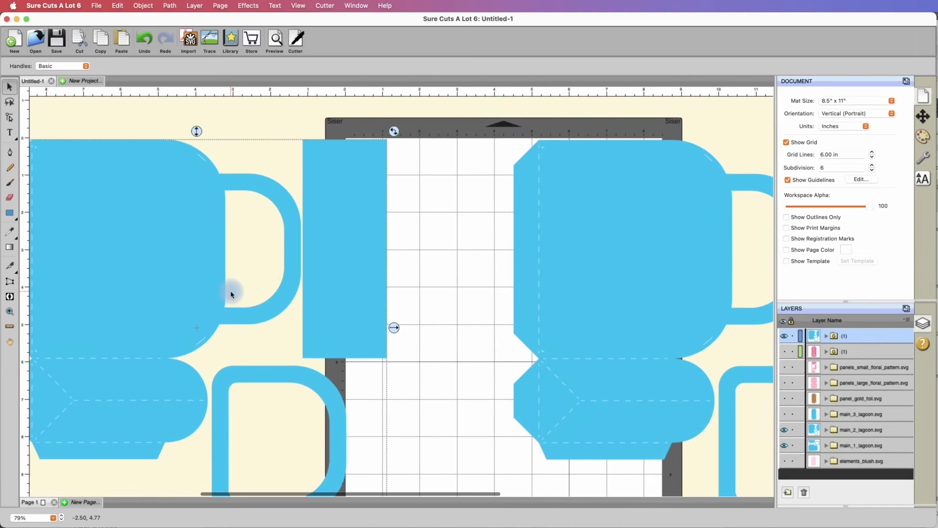
left_click(14, 201)
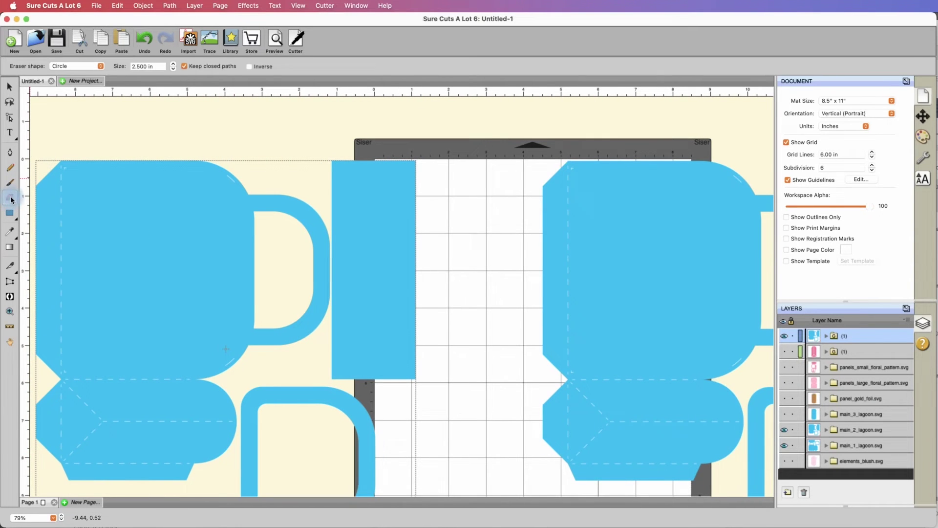
left_click(99, 65)
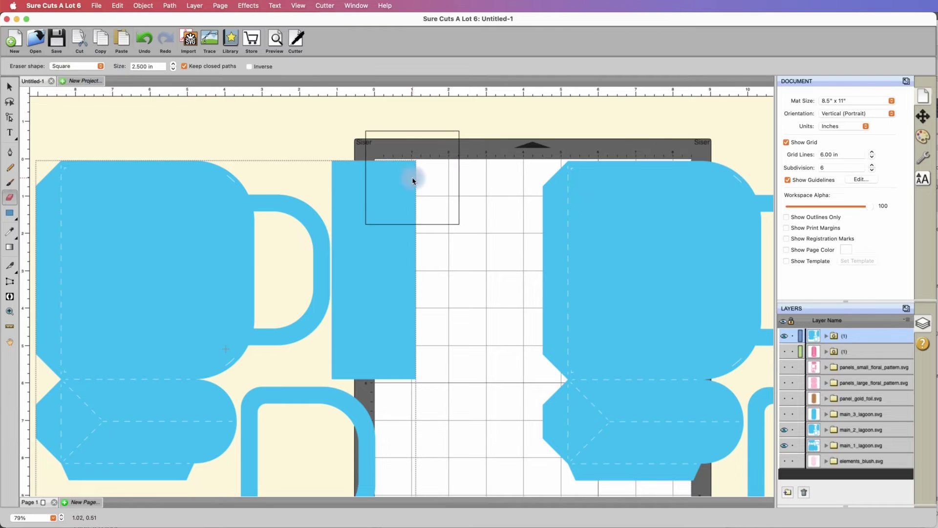
left_click(378, 194)
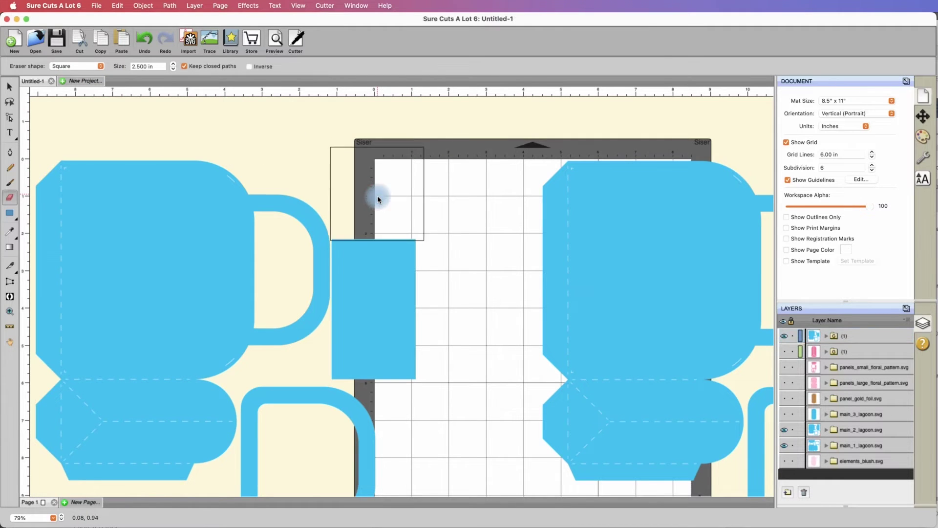
left_click(379, 286)
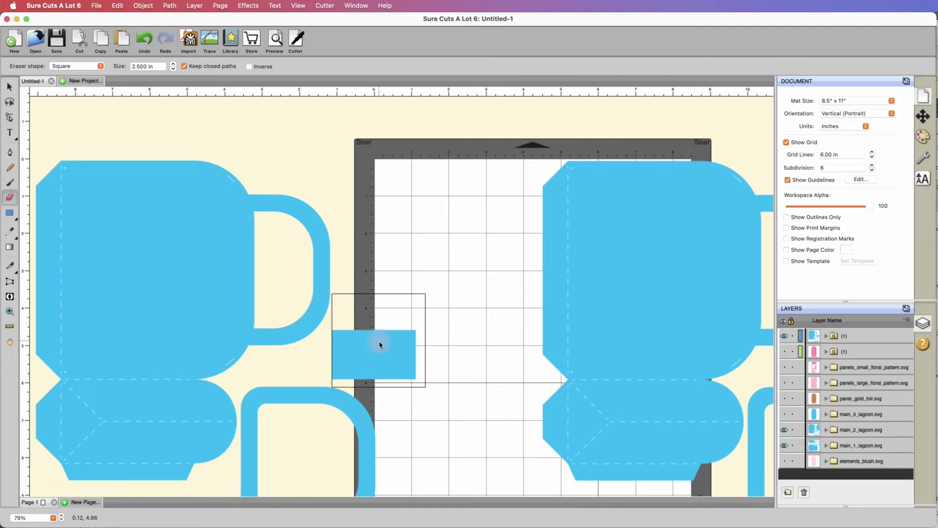
left_click(377, 371)
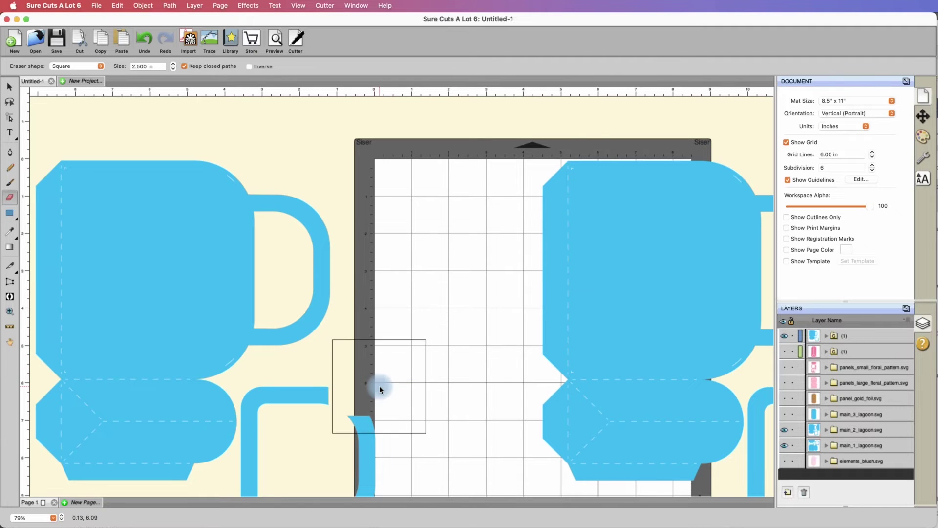
Erase the D-shaped handle's lower curve, bottom bar and upright part
scroll(379, 386, "down", 5)
left_click(367, 351)
mouse_move(366, 406)
left_mouse_down()
mouse_move(315, 419)
mouse_move(291, 412)
left_mouse_up()
left_click_drag(290, 374, 287, 331)
left_click(9, 86)
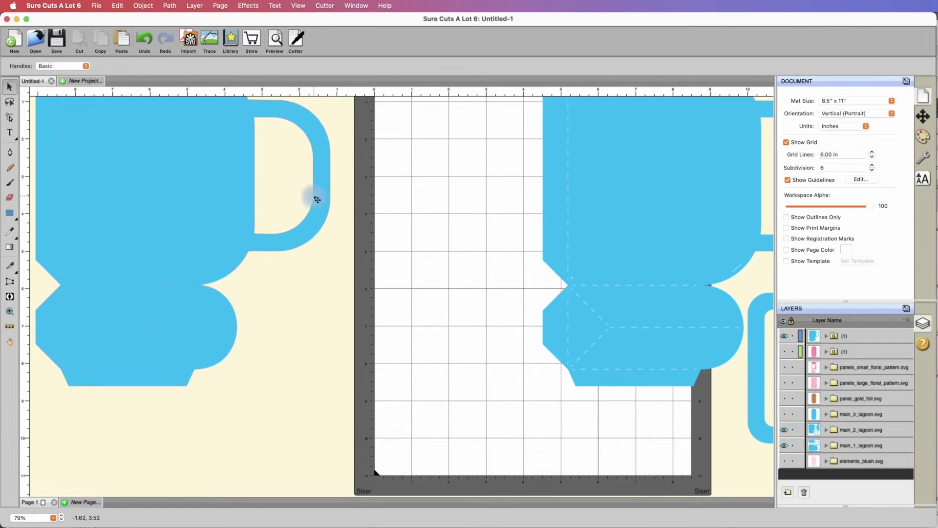
scroll(317, 200, "up", 3)
scroll(325, 202, "left", 5)
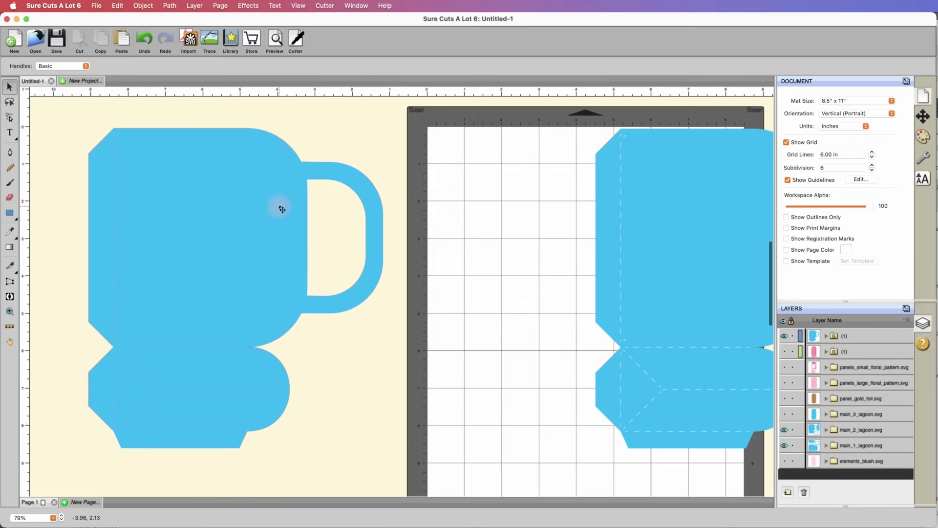
left_click(254, 212)
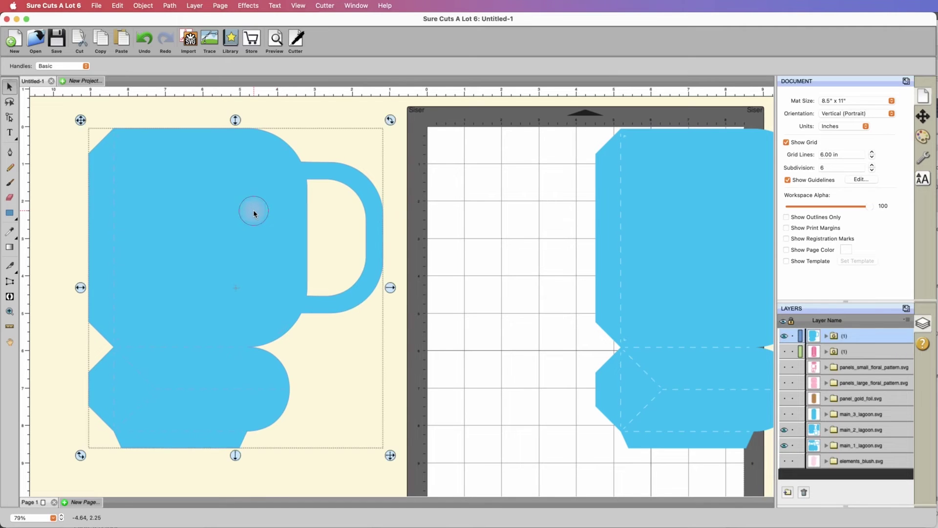
left_click(923, 118)
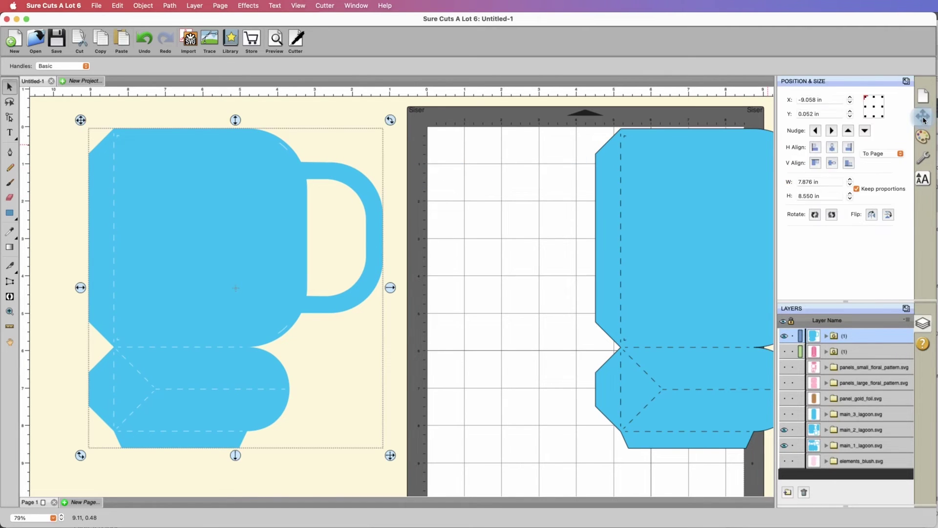
left_click(829, 182)
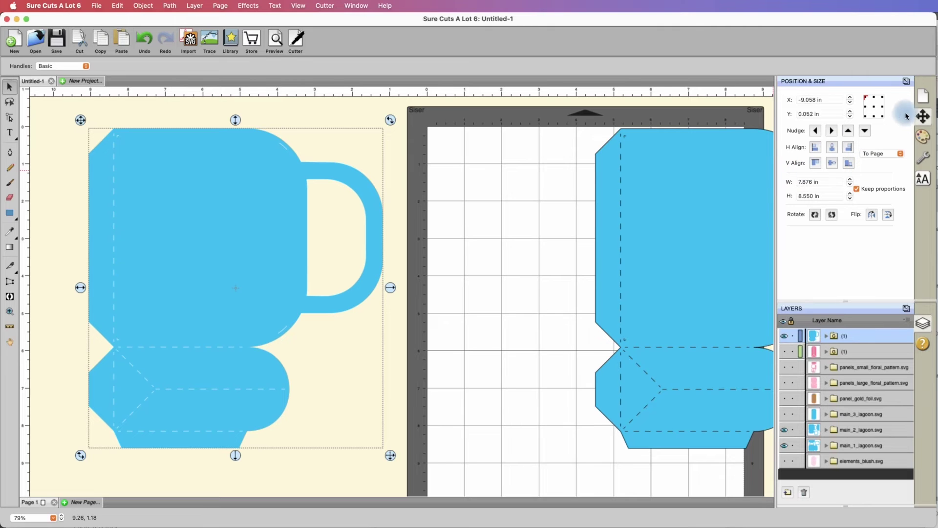
left_click(921, 102)
scroll(668, 166, "right", 10)
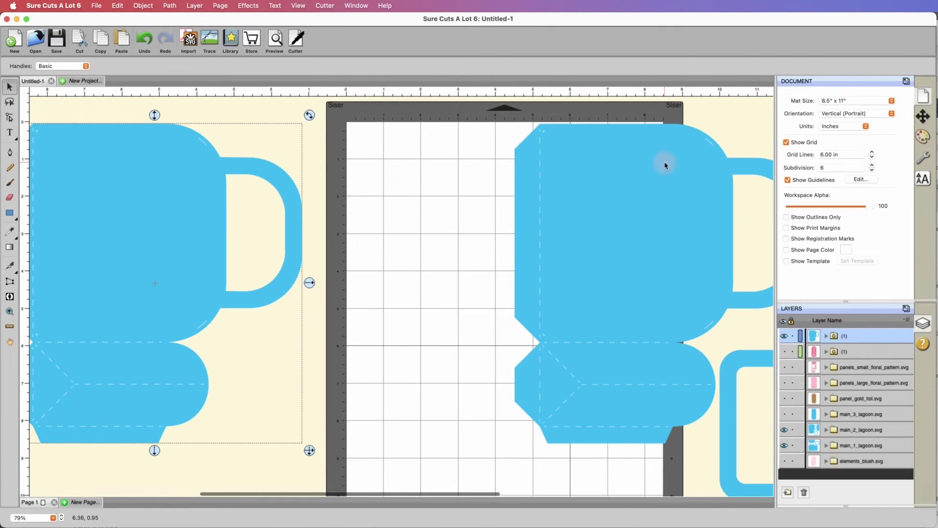
scroll(667, 166, "down", 3)
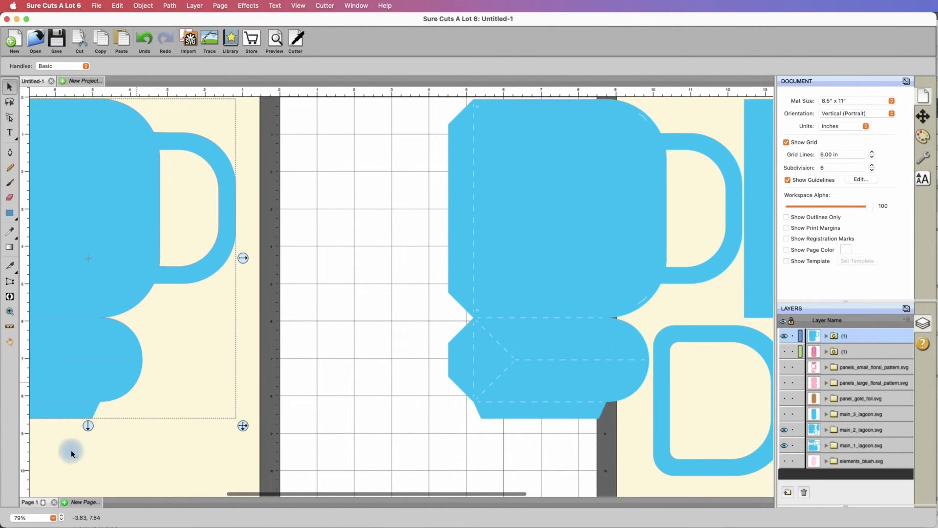
Shift the right-hand mug pieces left, then erase notches from the mug top and handle top
key("super+minus")
key("super+minus")
key("super+minus")
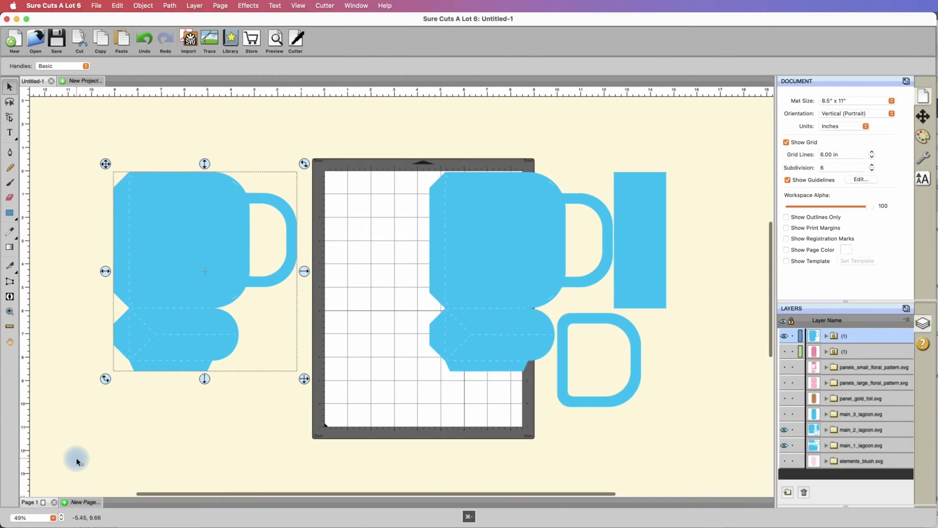
left_click_drag(509, 243, 439, 243)
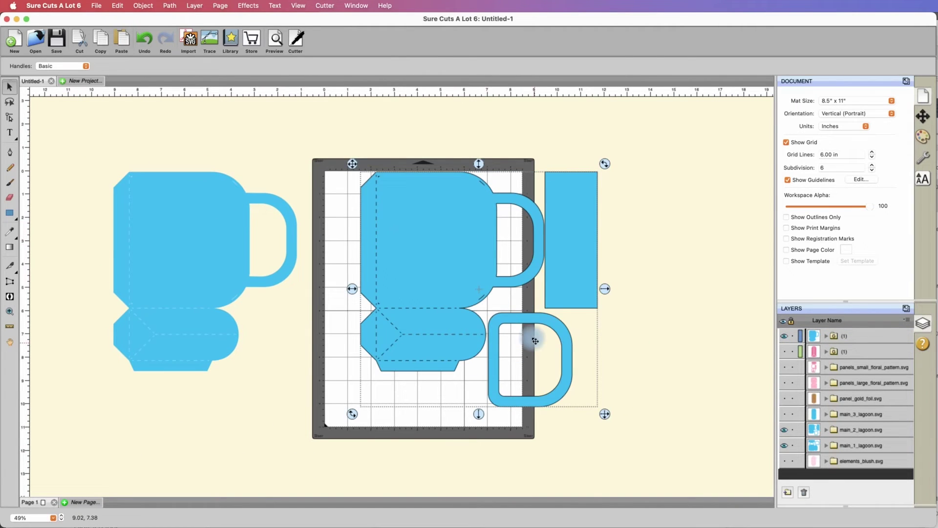
left_click(10, 195)
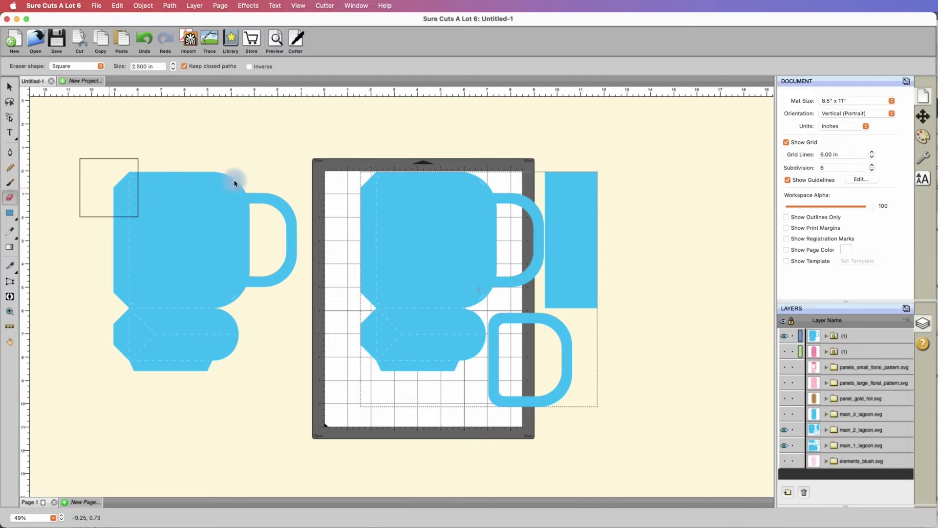
left_click_drag(371, 189, 418, 193)
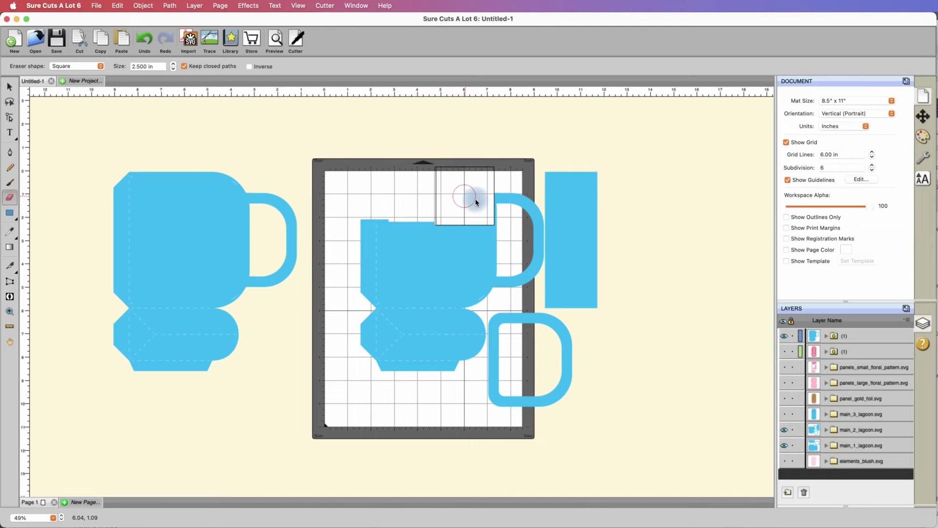
left_click(503, 214)
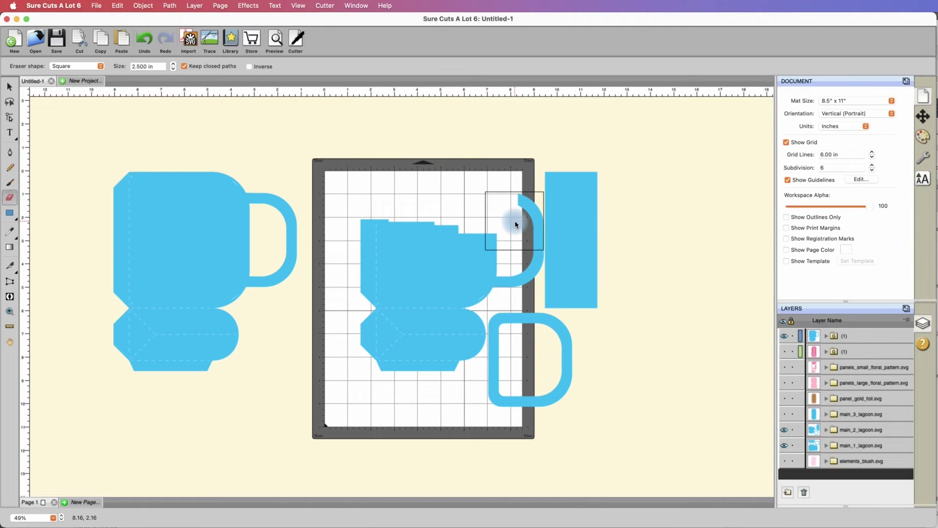
left_click(515, 221)
Erase the rest of the mug handle and body, leaving only the rectangle and D handle
key("super+equal")
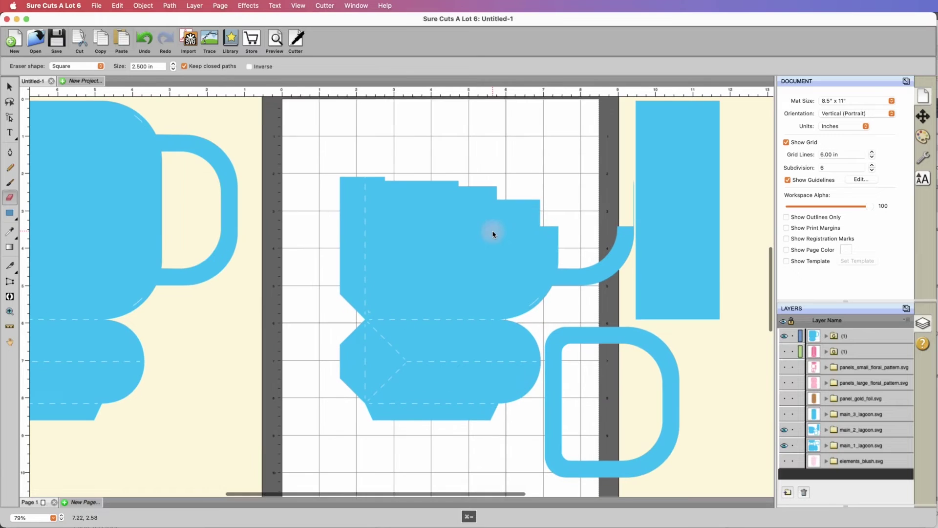
scroll(492, 234, "right", 2)
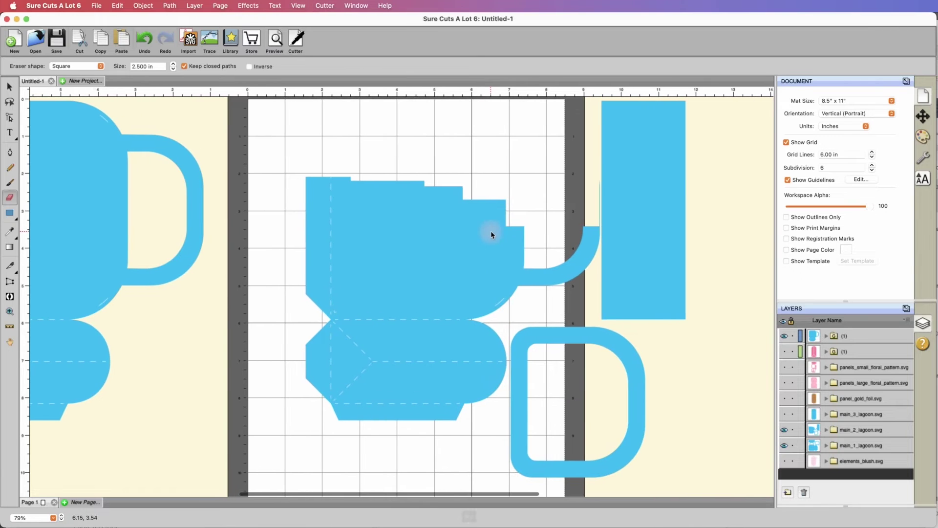
left_click(553, 216)
left_click(538, 246)
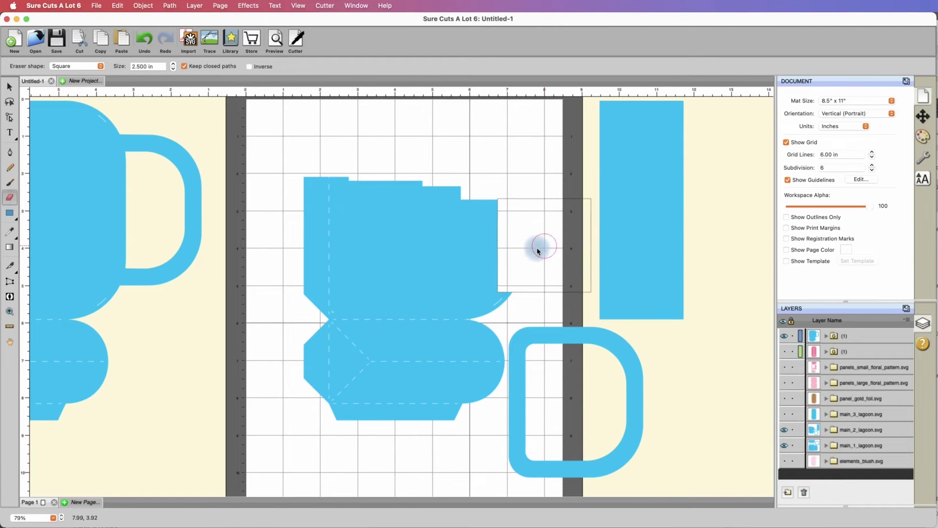
left_click(399, 348)
left_click(435, 373)
left_click_drag(435, 373, 453, 386)
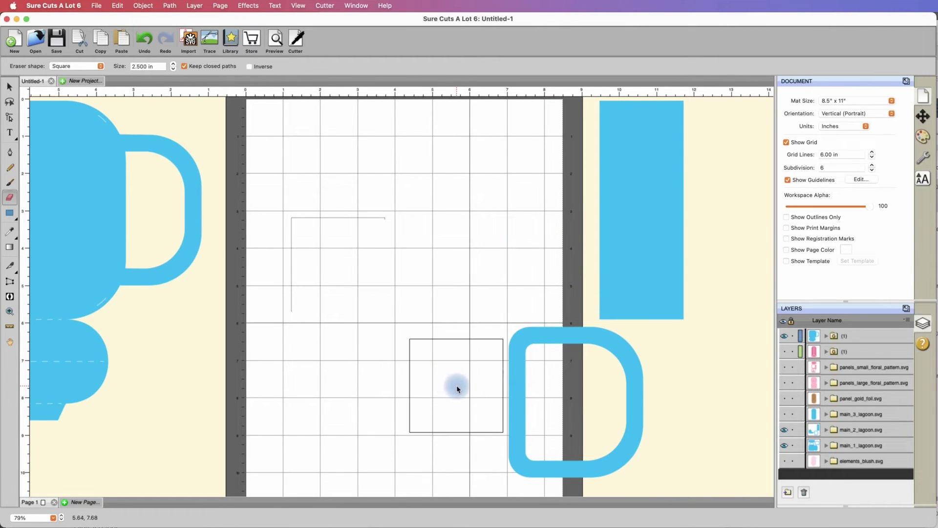
key("super+0")
Move the mug further left, bring the rectangle and handle onto the mat, and paste a duplicate
key("v")
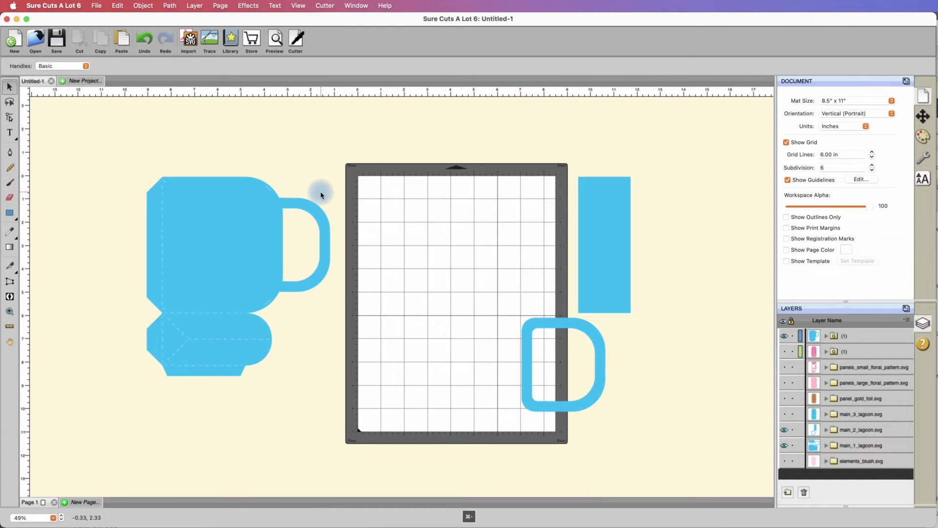
left_click(244, 235)
left_click_drag(253, 237, 336, 220)
left_click_drag(597, 224, 473, 238)
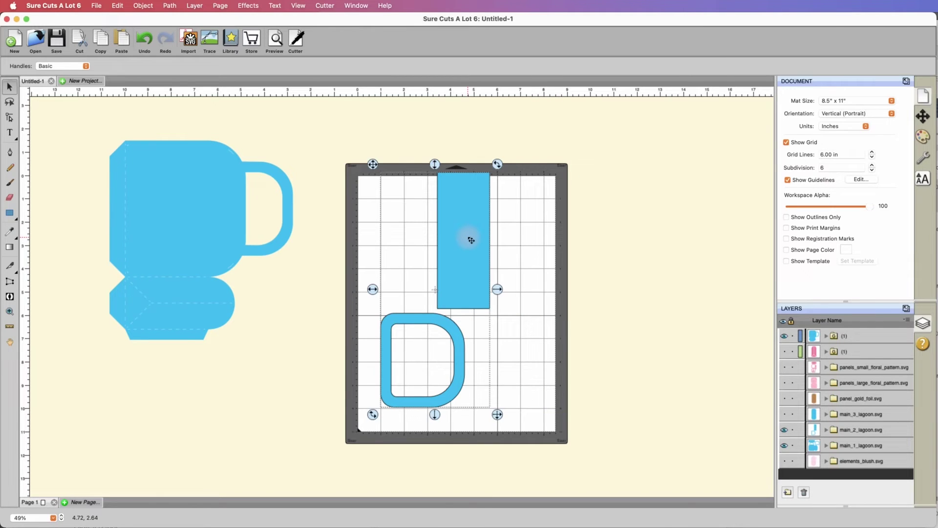
right_click(468, 245)
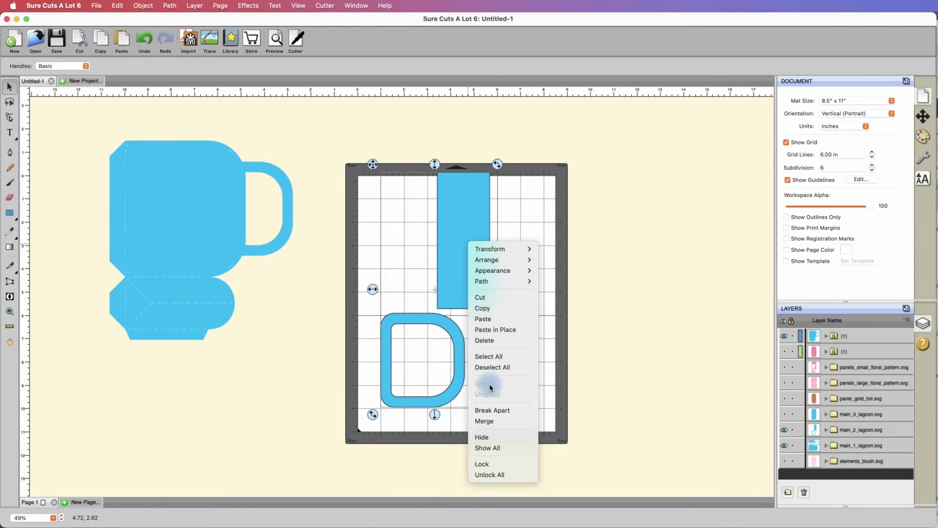
left_click(488, 306)
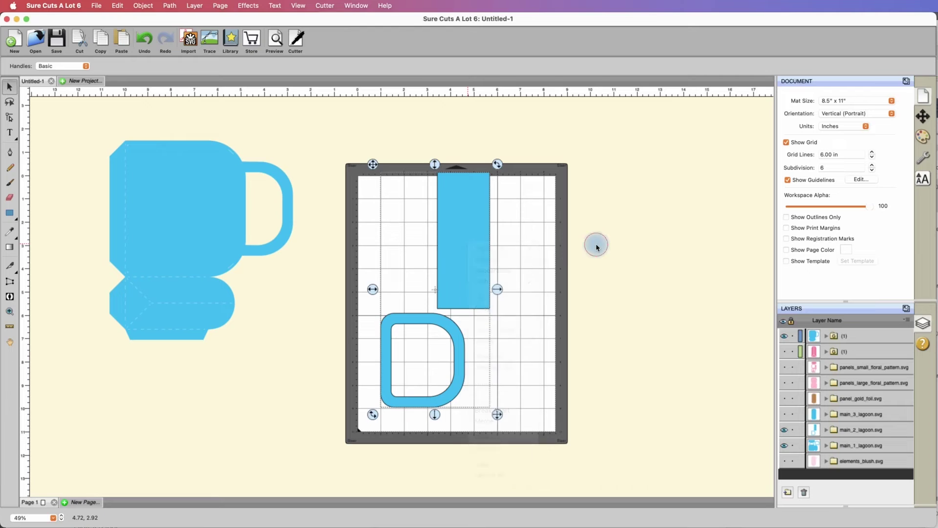
right_click(464, 243)
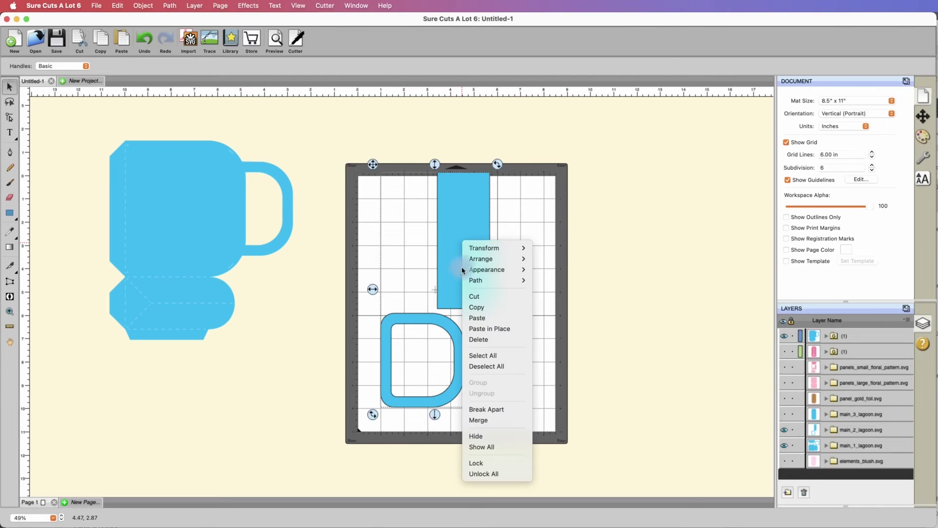
left_click(487, 306)
left_click(577, 295)
right_click(578, 297)
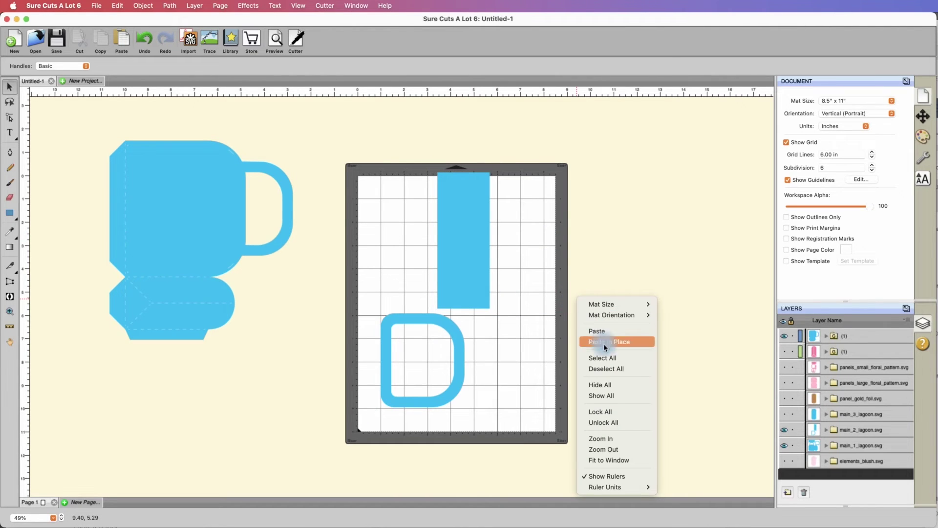
left_click(611, 331)
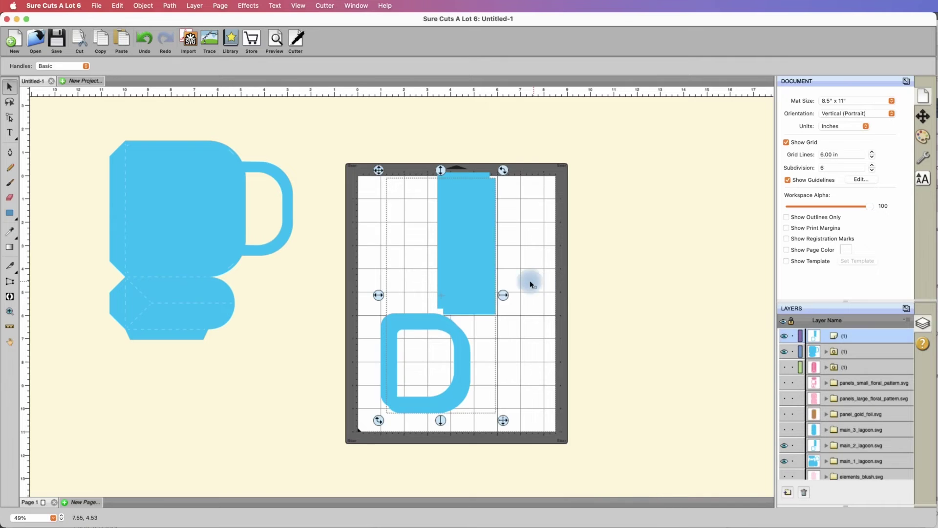
mouse_move(532, 278)
left_mouse_down()
mouse_move(500, 278)
mouse_move(610, 289)
left_mouse_up()
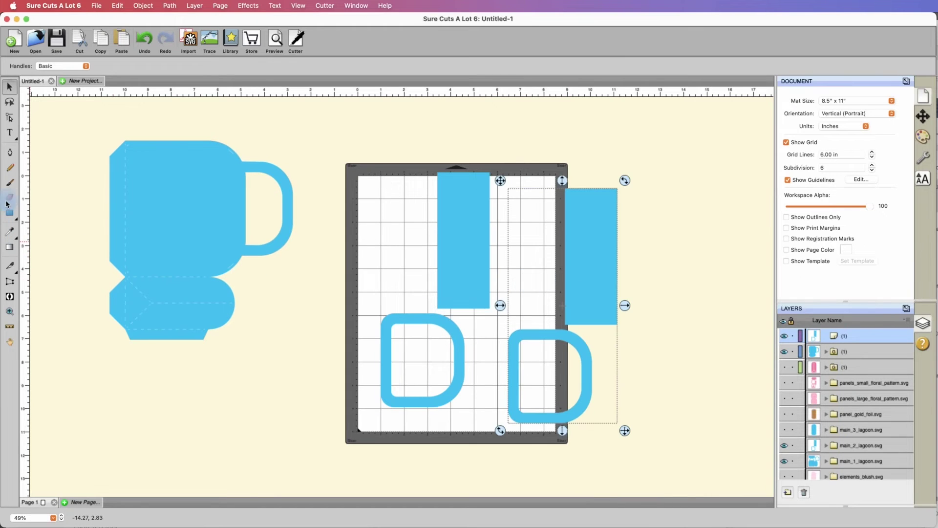
Erase the rectangle and the extra handle copy sitting on the mat
left_click(9, 197)
left_click_drag(465, 191, 466, 281)
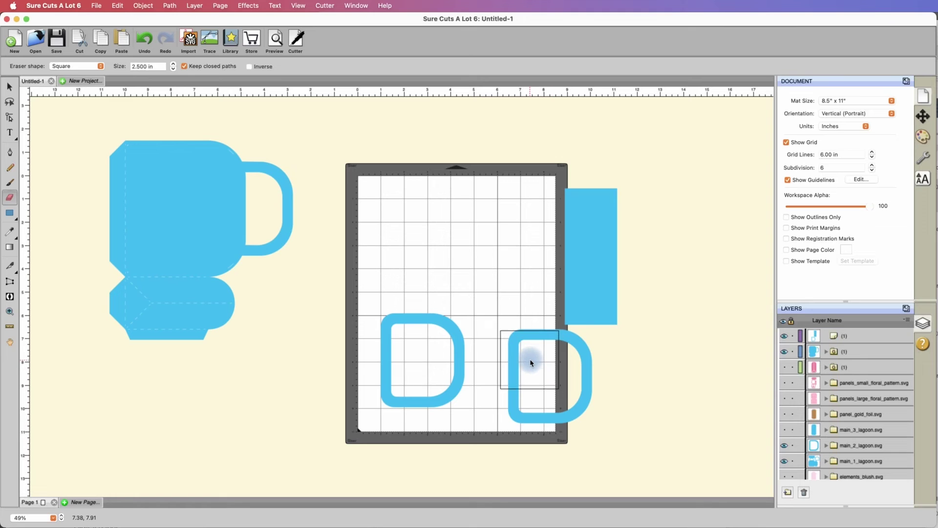
left_click_drag(530, 357, 571, 378)
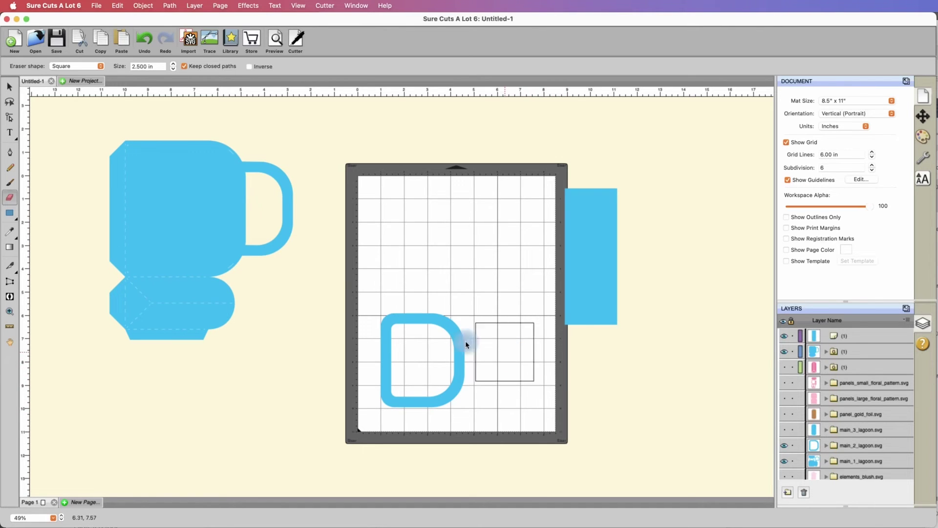
Lay the rectangle horizontal at the mat's top-left, turn the handle 90° into a U, select both
left_click(9, 87)
left_click(429, 319)
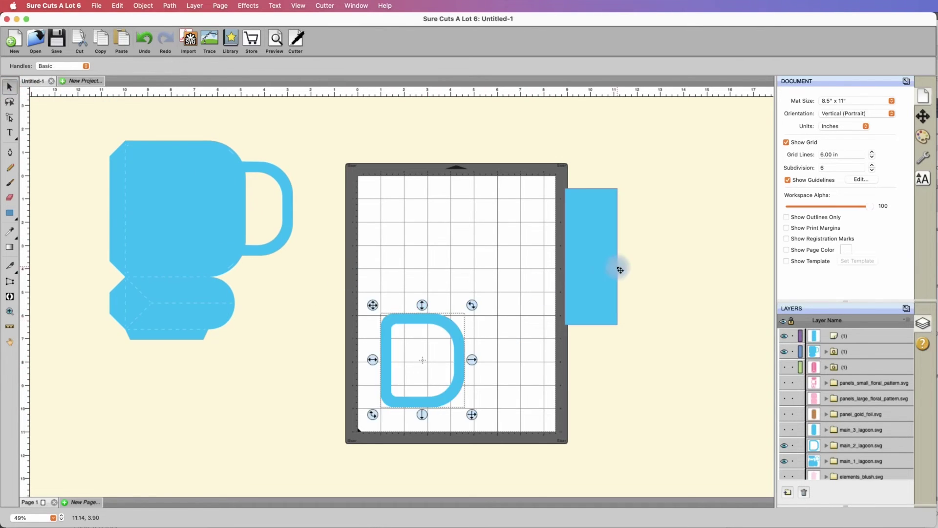
left_click_drag(600, 256, 478, 253)
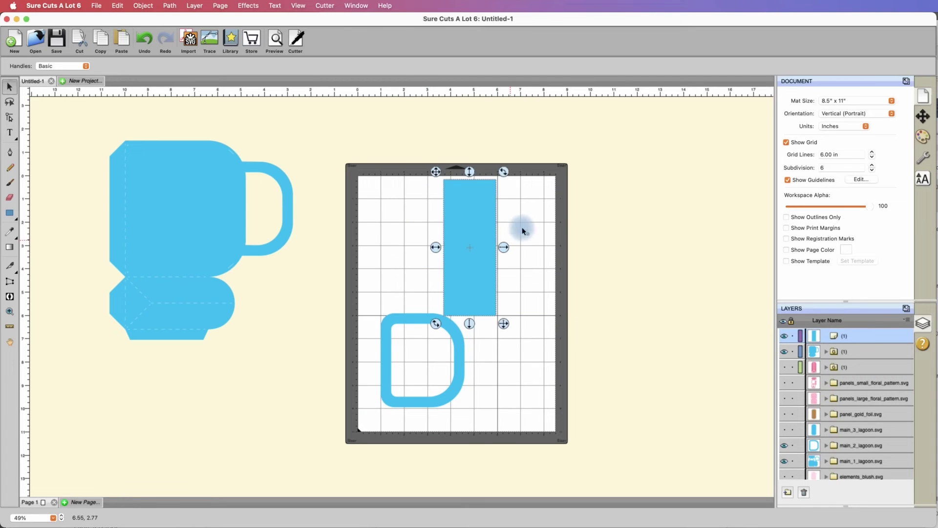
left_click_drag(505, 171, 357, 200)
left_click_drag(477, 243, 438, 201)
mouse_move(446, 324)
left_mouse_down()
mouse_move(435, 255)
mouse_move(461, 327)
mouse_move(446, 335)
left_mouse_up()
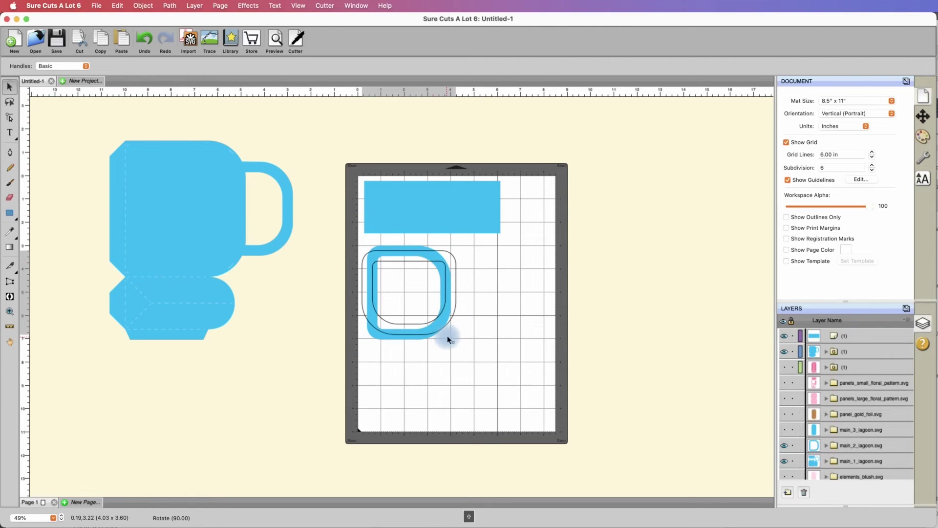
left_click_drag(427, 262, 434, 244)
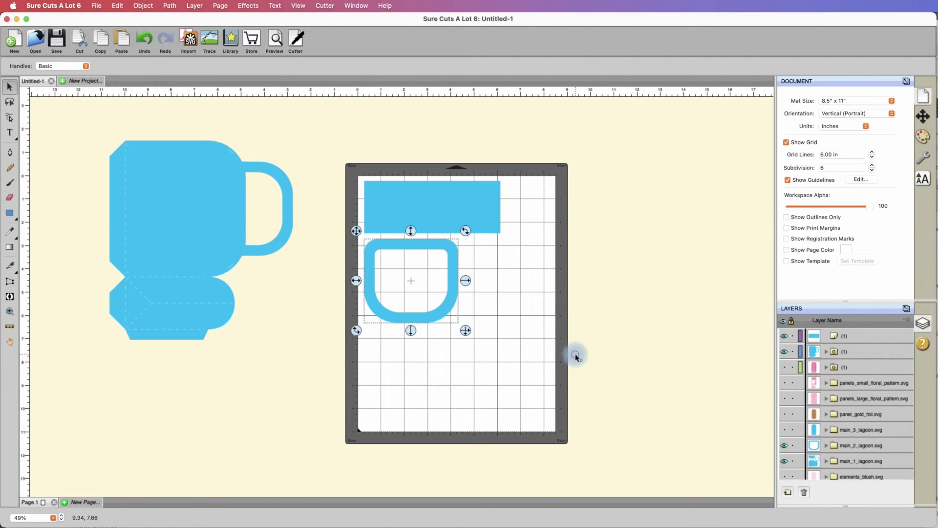
left_click_drag(575, 353, 353, 166)
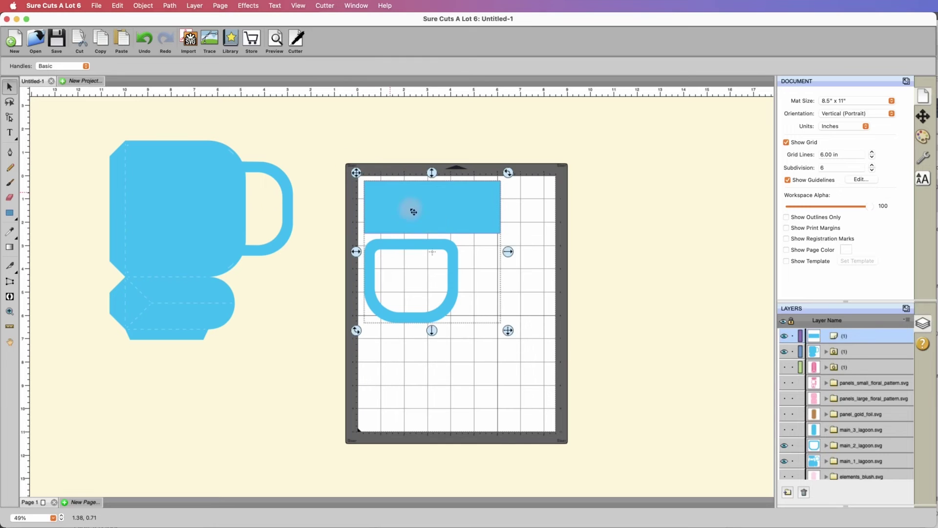
right_click(434, 224)
Group the rectangle and U, park the group over the mug, and hide both layers
left_click(465, 361)
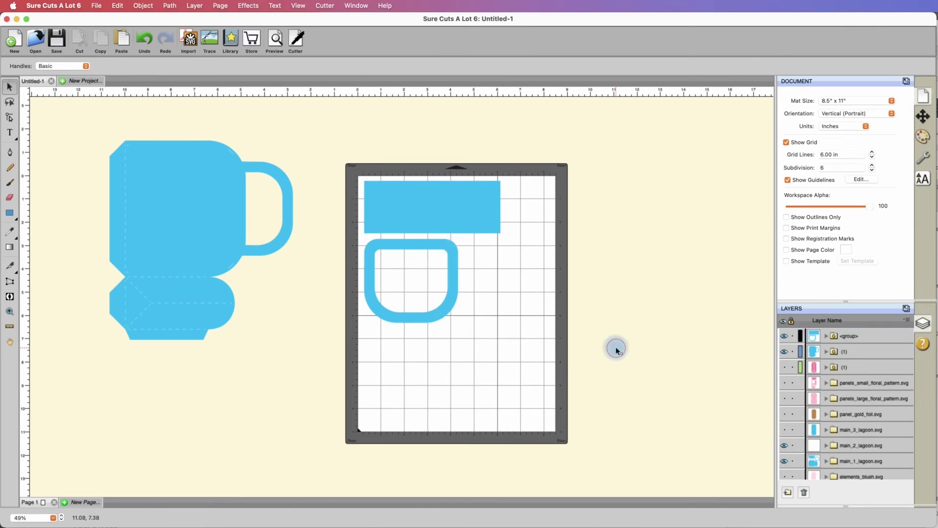
left_click_drag(468, 215, 191, 262)
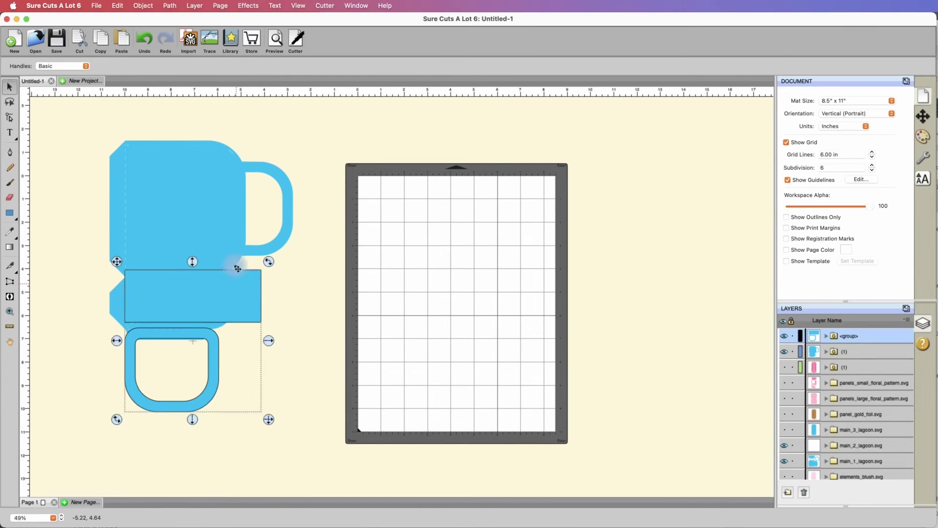
left_click_drag(218, 204, 171, 227)
left_click(188, 330)
left_click_drag(270, 307, 284, 228)
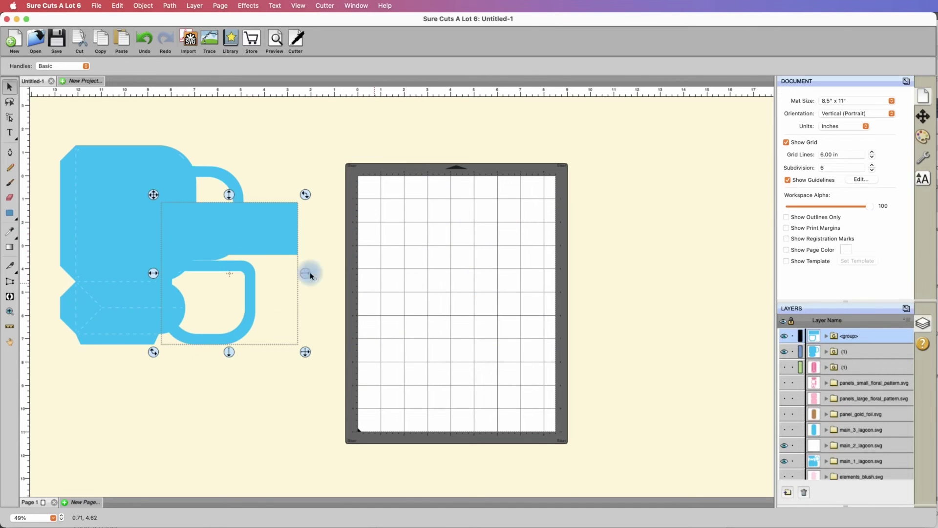
left_click(785, 336)
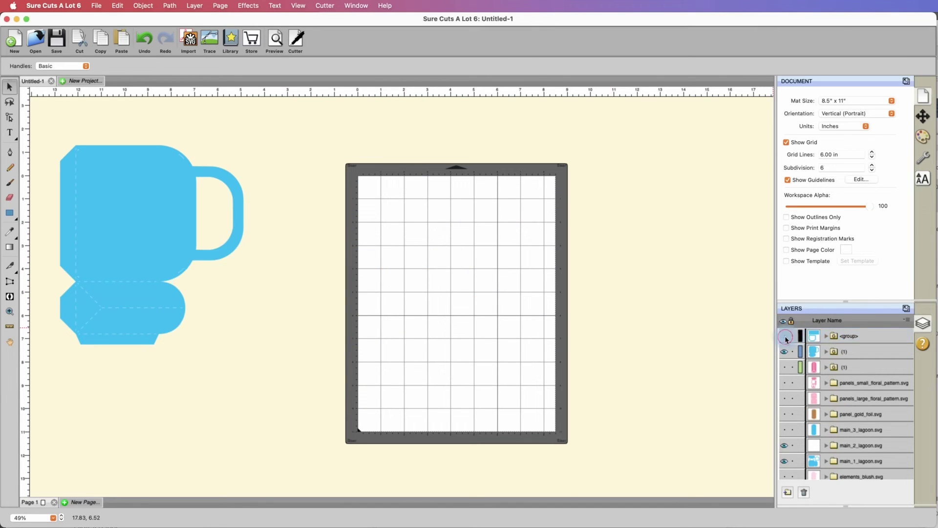
left_click(785, 352)
Bring the next blue bag group onto the mat, turn it 90° upright, copy it, and slide it left
scroll(589, 334, "right", 5)
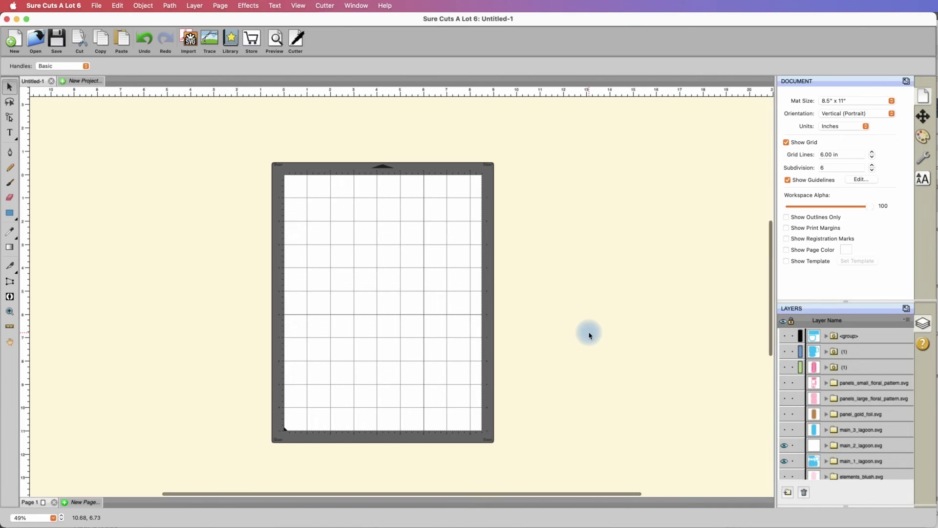
left_click_drag(761, 244, 320, 318)
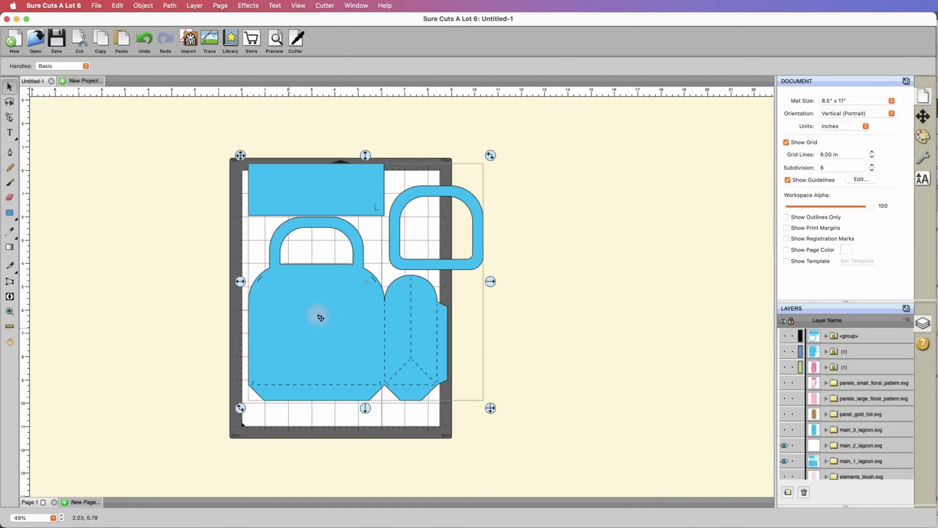
mouse_move(491, 157)
left_mouse_down()
mouse_move(523, 251)
mouse_move(469, 352)
mouse_move(411, 371)
mouse_move(421, 371)
left_mouse_up()
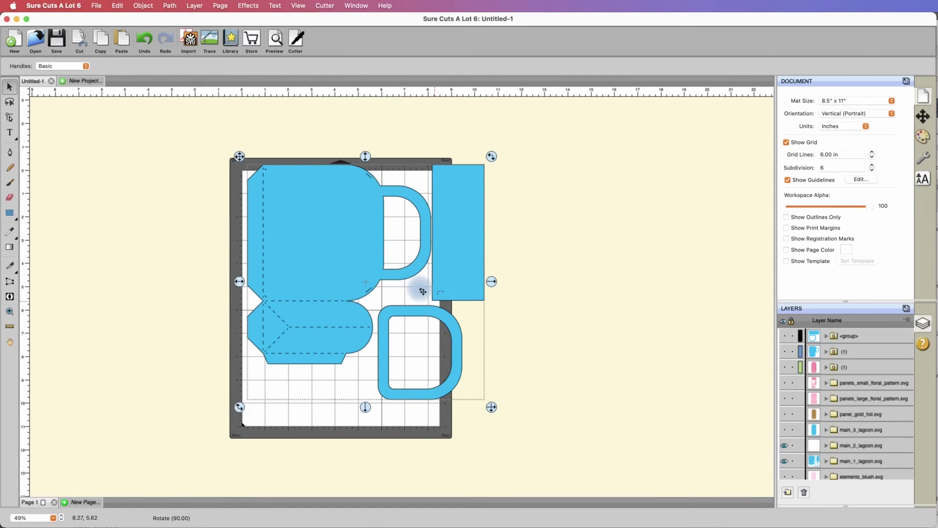
right_click(355, 234)
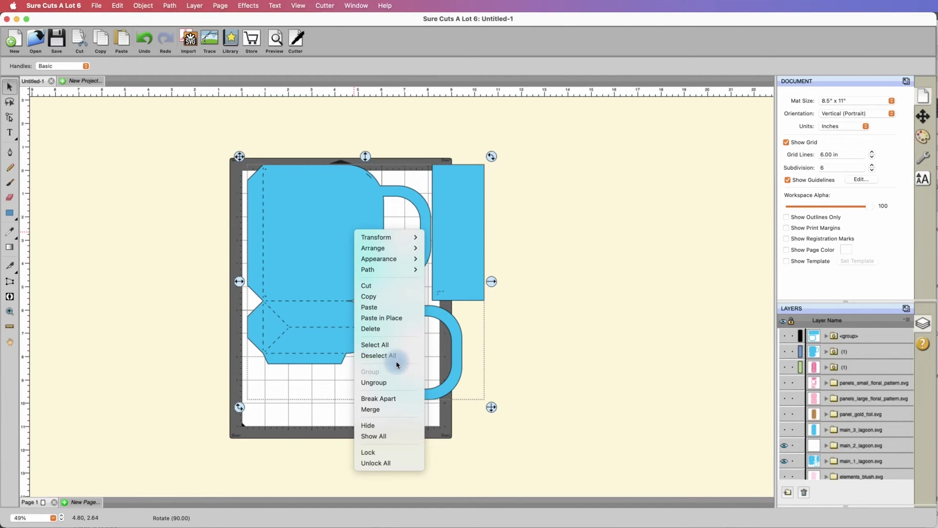
left_click(394, 298)
left_click_drag(304, 239, 164, 215)
right_click(506, 240)
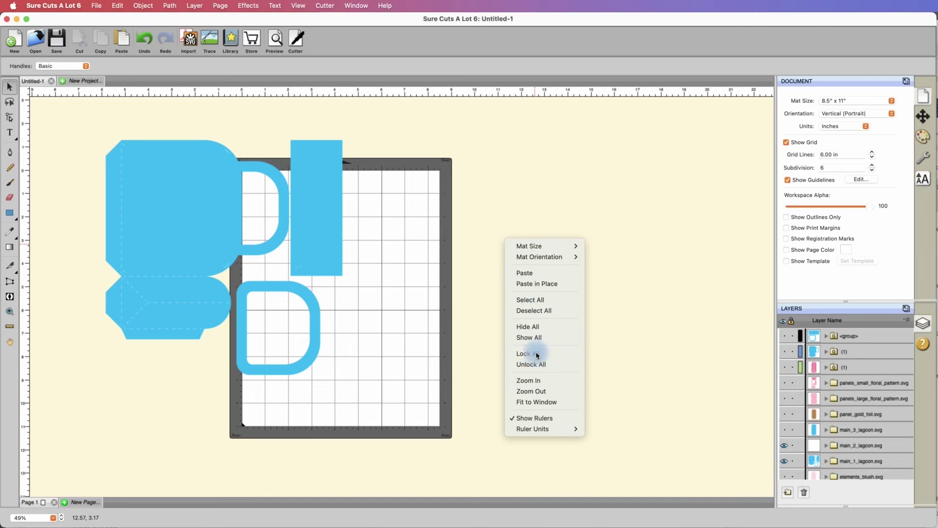
Paste the bag copy right of the mat and erase its mug handle and body
left_click(543, 277)
left_click_drag(368, 247, 542, 249)
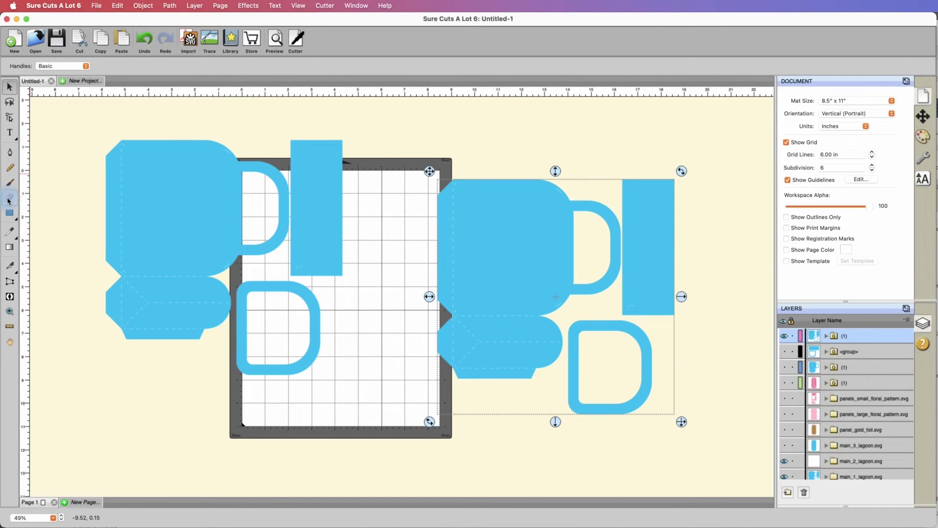
left_click(10, 197)
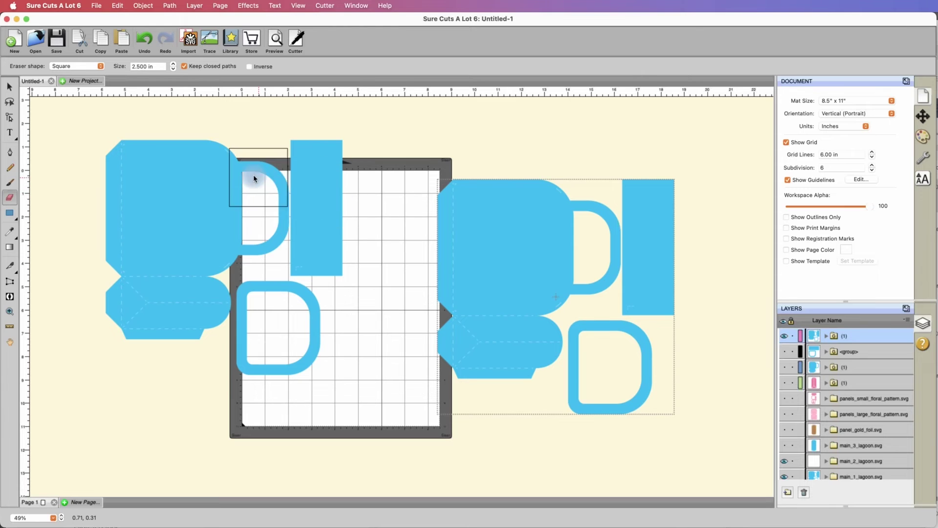
scroll(567, 205, "up", 5)
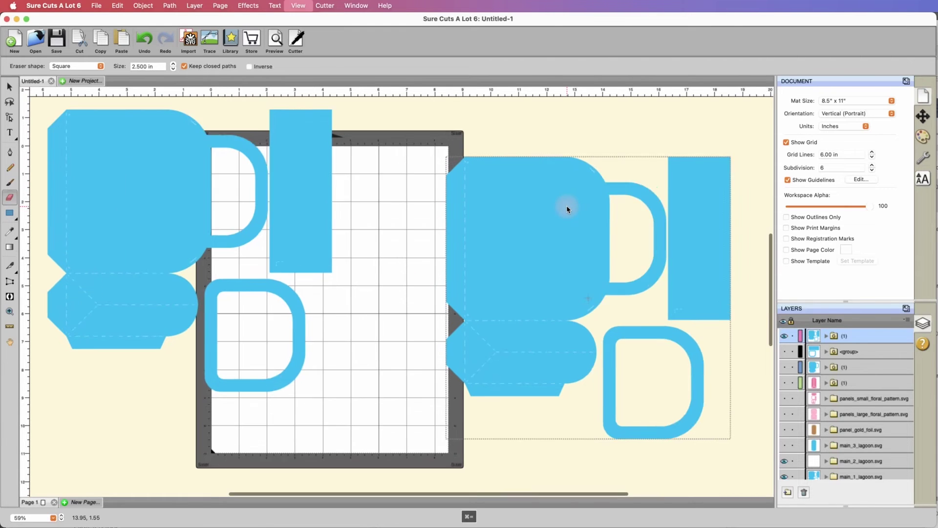
scroll(541, 259, "right", 3)
scroll(542, 259, "right", 3)
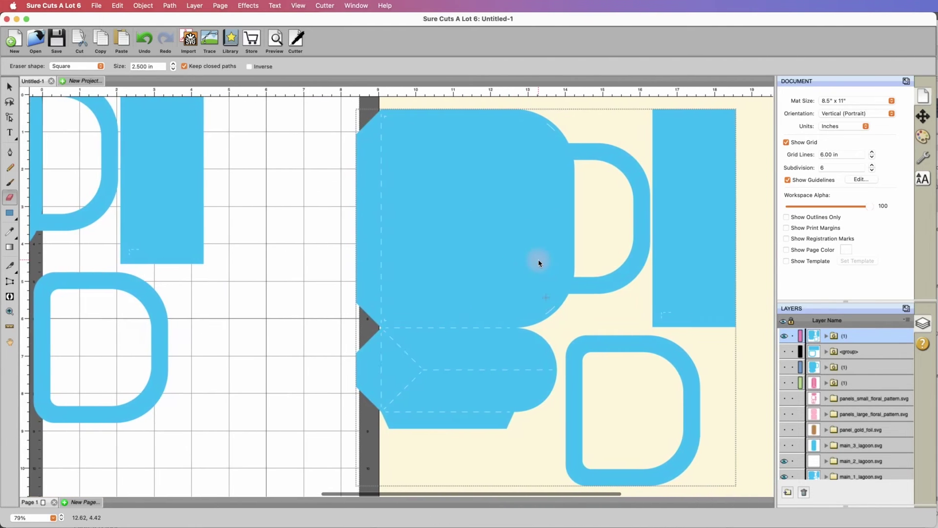
scroll(581, 198, "up", 2)
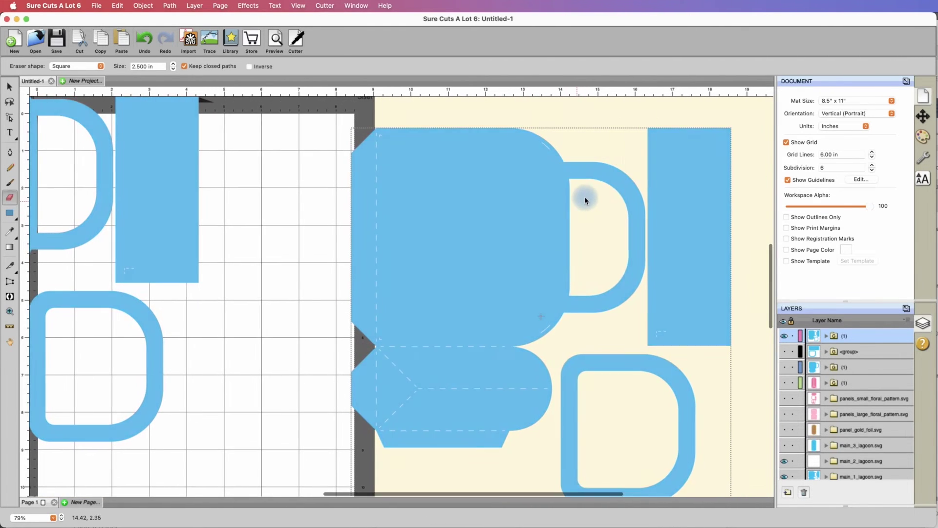
left_click(599, 218)
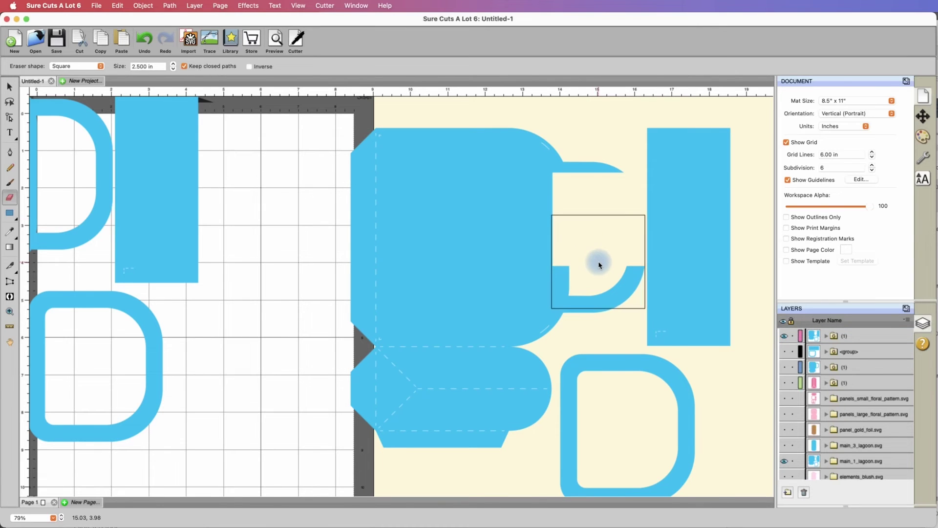
mouse_move(600, 265)
left_mouse_down()
mouse_move(592, 291)
mouse_move(493, 315)
mouse_move(508, 374)
mouse_move(497, 409)
mouse_move(390, 414)
mouse_move(382, 360)
mouse_move(394, 145)
mouse_move(561, 173)
mouse_move(587, 188)
mouse_move(540, 221)
mouse_move(461, 248)
mouse_move(482, 302)
mouse_move(462, 365)
mouse_move(500, 377)
mouse_move(502, 409)
left_mouse_up()
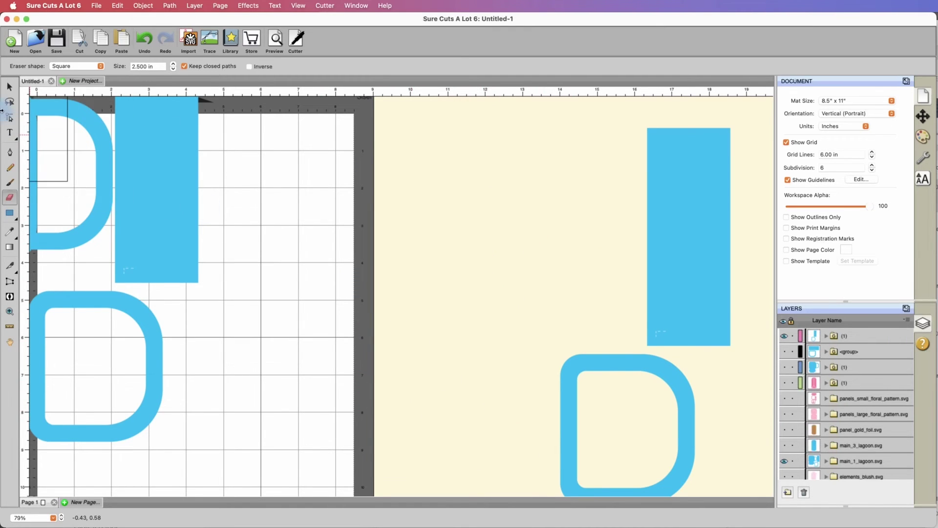
left_click(9, 91)
Copy the rectangle-and-D group and paste a duplicate to its right
scroll(425, 234, "right", 3)
scroll(425, 235, "down", 2)
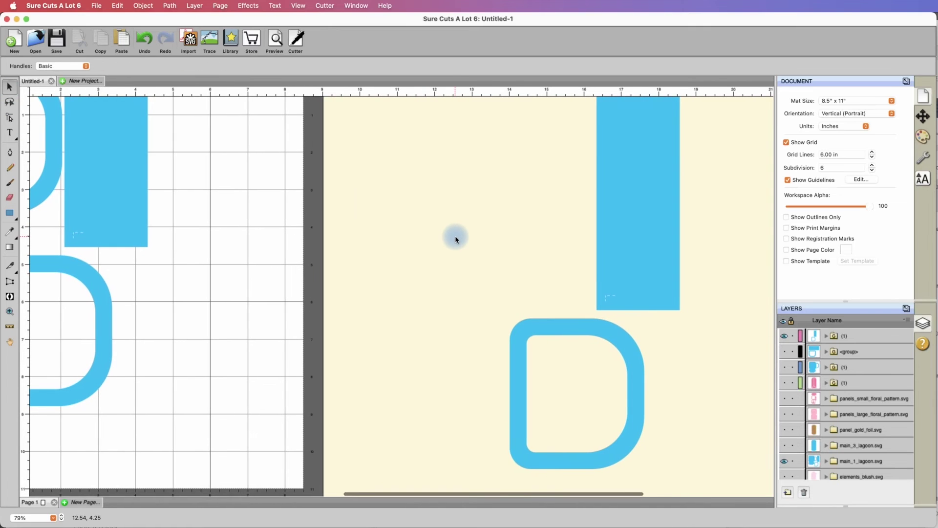
key("super+minus")
key("super+minus")
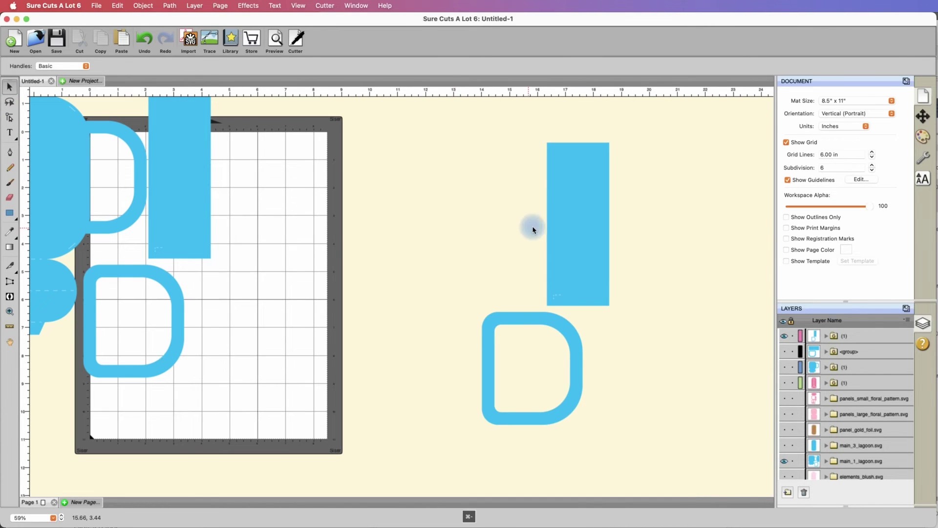
left_click(573, 221)
left_click_drag(572, 221, 503, 231)
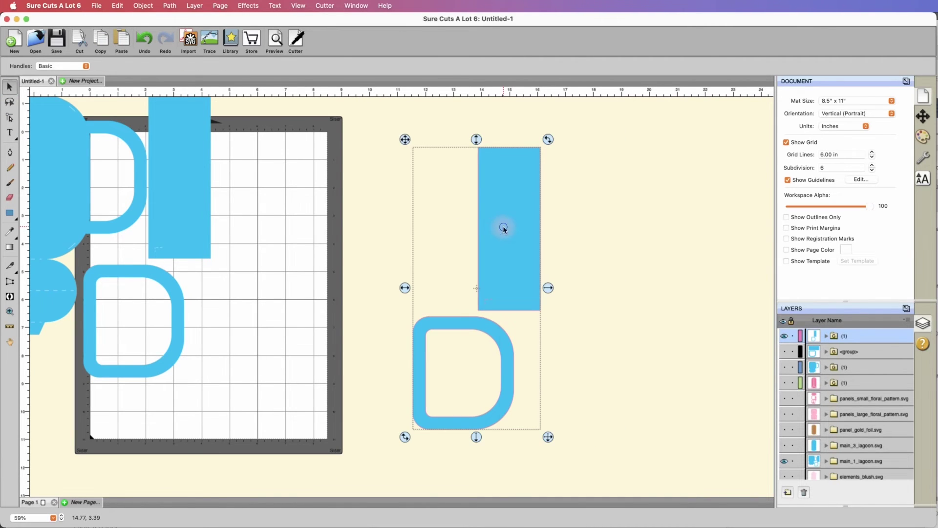
right_click(503, 229)
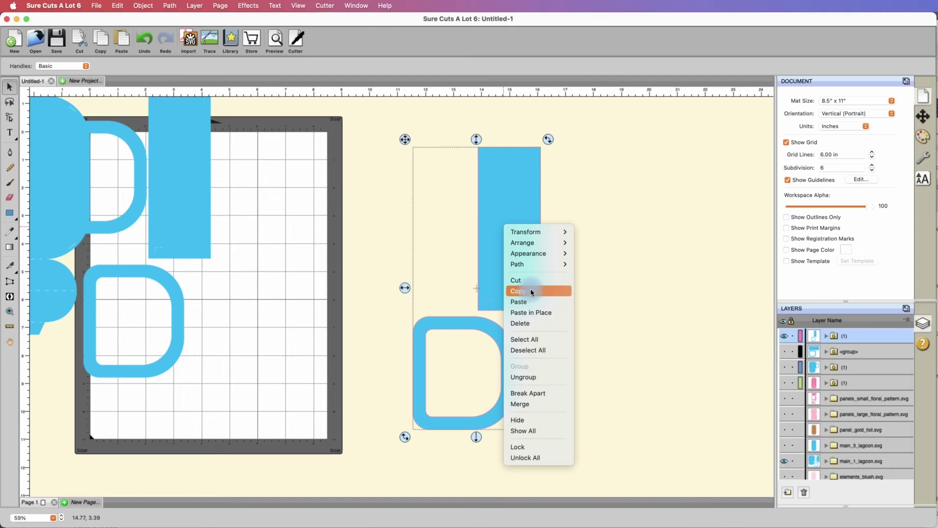
left_click(561, 291)
left_click(608, 297)
right_click(610, 301)
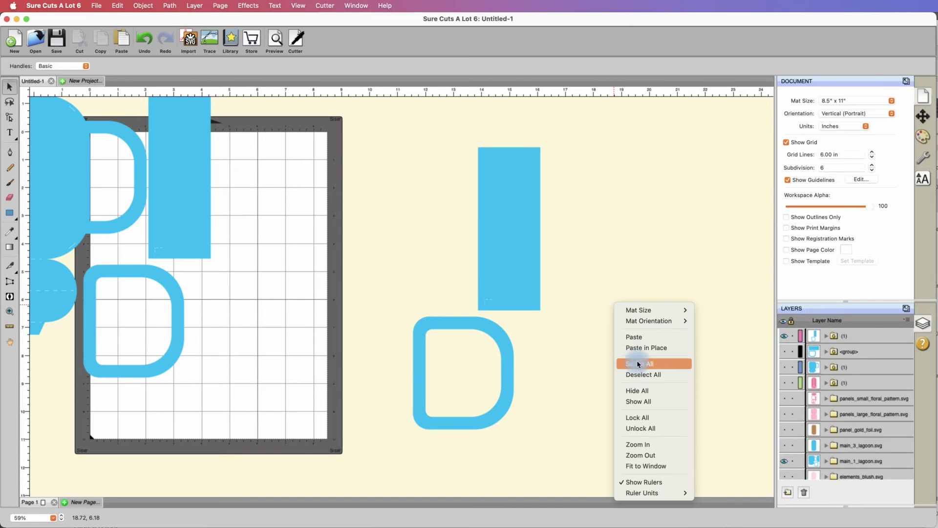
left_click(634, 336)
left_click_drag(489, 273, 628, 285)
Erase the rectangle from the left copy and the D from the right copy
left_click(10, 198)
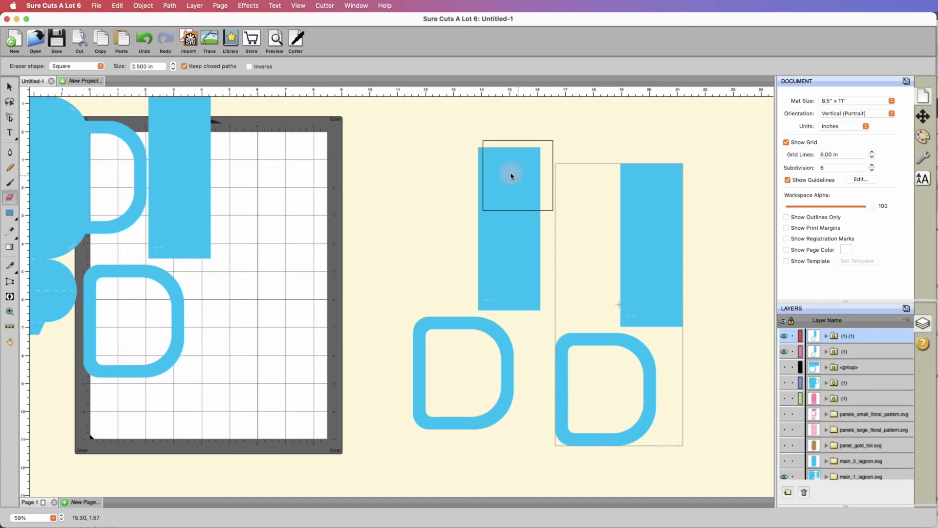
left_click_drag(510, 172, 509, 276)
mouse_move(596, 362)
left_mouse_down()
mouse_move(641, 423)
mouse_move(634, 389)
mouse_move(584, 371)
mouse_move(580, 412)
mouse_move(599, 437)
left_mouse_up()
left_click(10, 87)
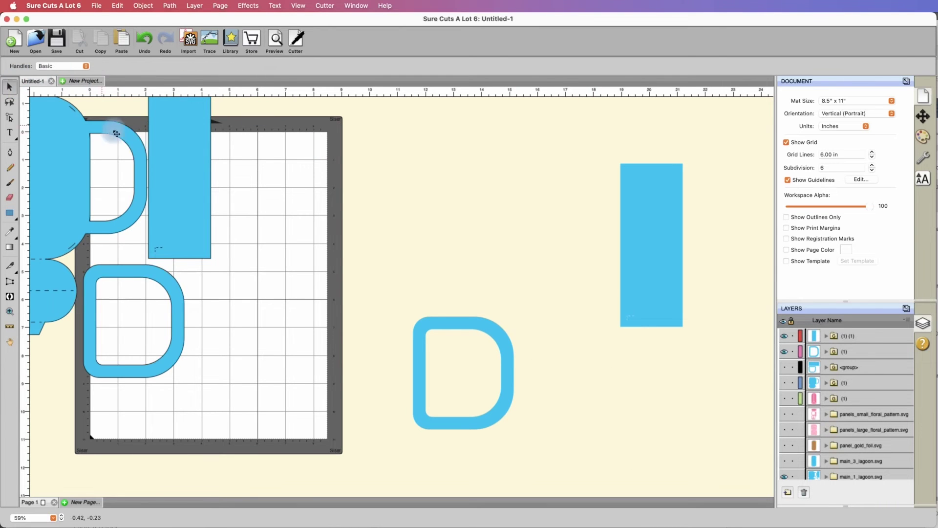
scroll(181, 172, "left", 5)
Lay the lone rectangle horizontal at the mat's top with the D quarter-turned just below it
left_click_drag(182, 172, 42, 251)
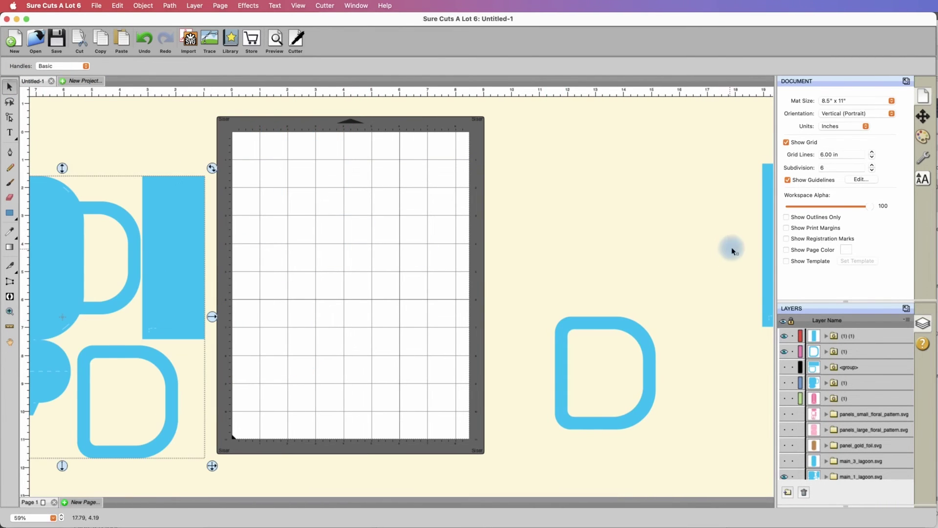
left_click_drag(771, 239, 328, 245)
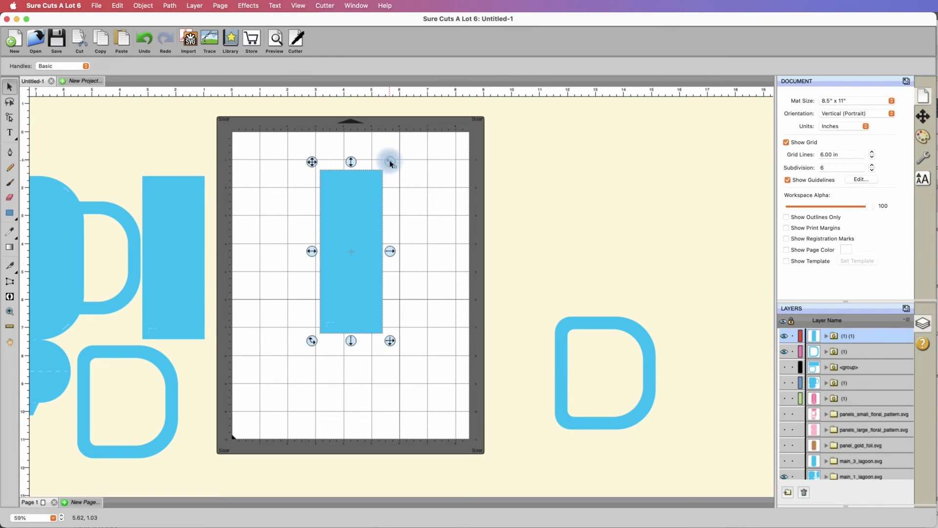
left_click_drag(387, 157, 420, 294)
left_click_drag(386, 247, 351, 164)
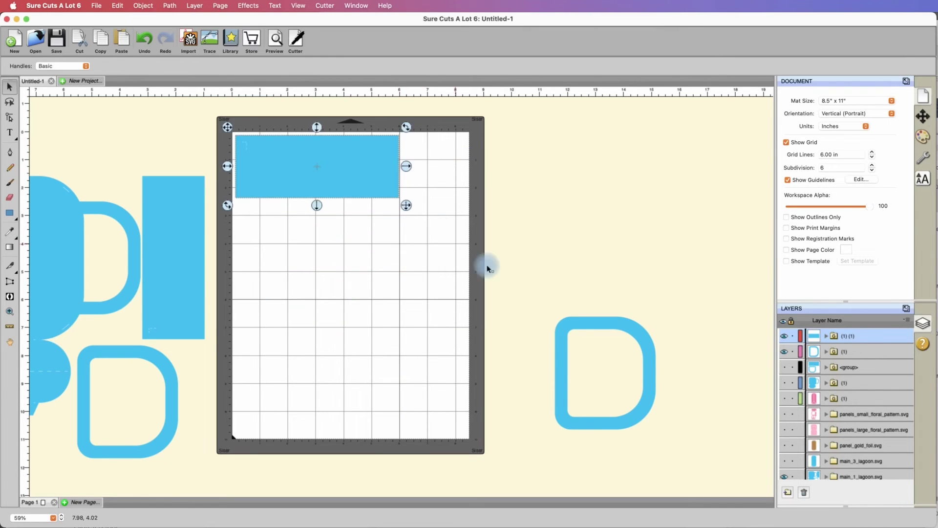
left_click_drag(599, 327, 318, 255)
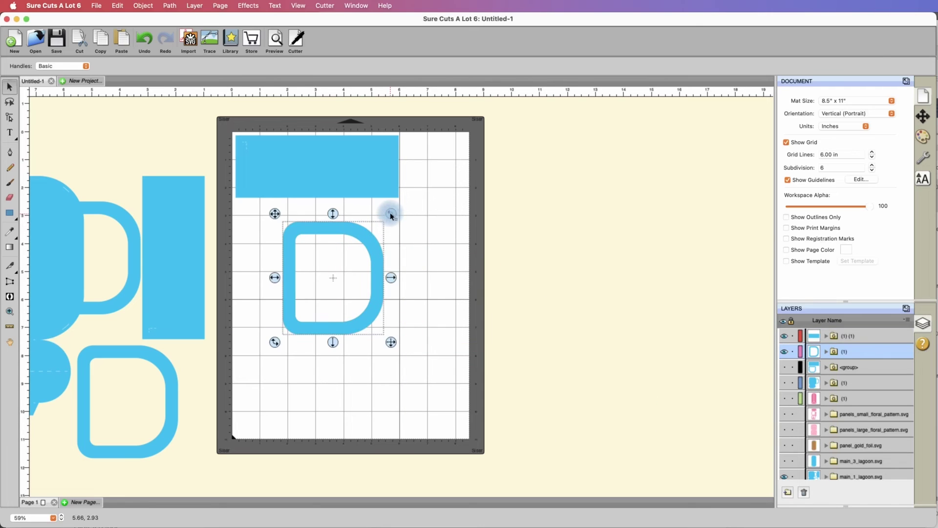
left_click_drag(383, 210, 377, 318)
left_click_drag(352, 236, 317, 213)
mouse_move(482, 348)
left_mouse_down()
mouse_move(385, 309)
mouse_move(466, 344)
left_mouse_up()
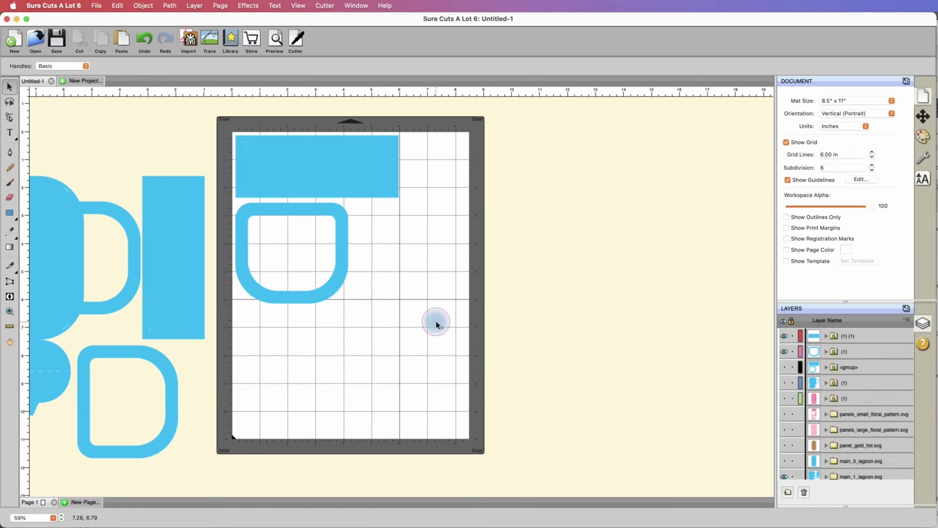
Group the rectangle and D, move the group right of the mat, and bring the mug group on
left_click_drag(436, 322, 225, 122)
right_click(295, 161)
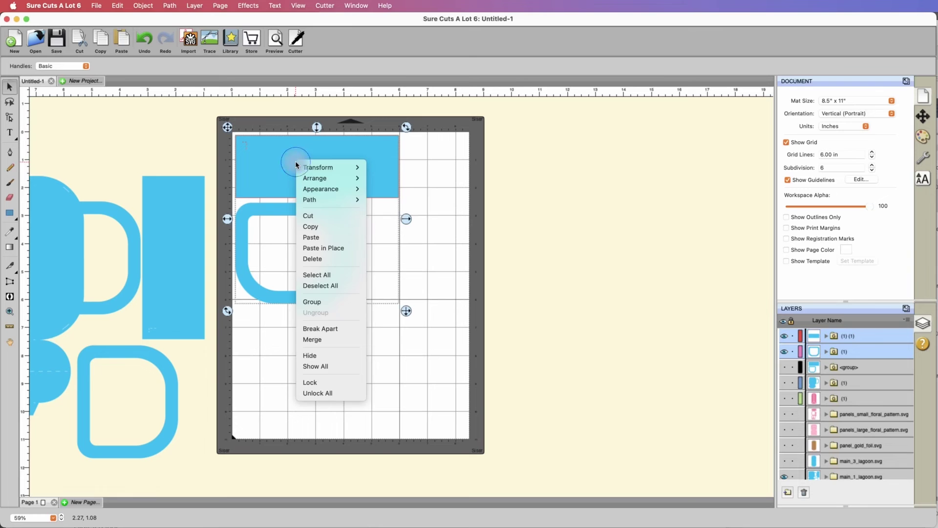
left_click(320, 302)
left_click_drag(314, 167, 682, 197)
left_click_drag(179, 239, 495, 216)
left_click(11, 199)
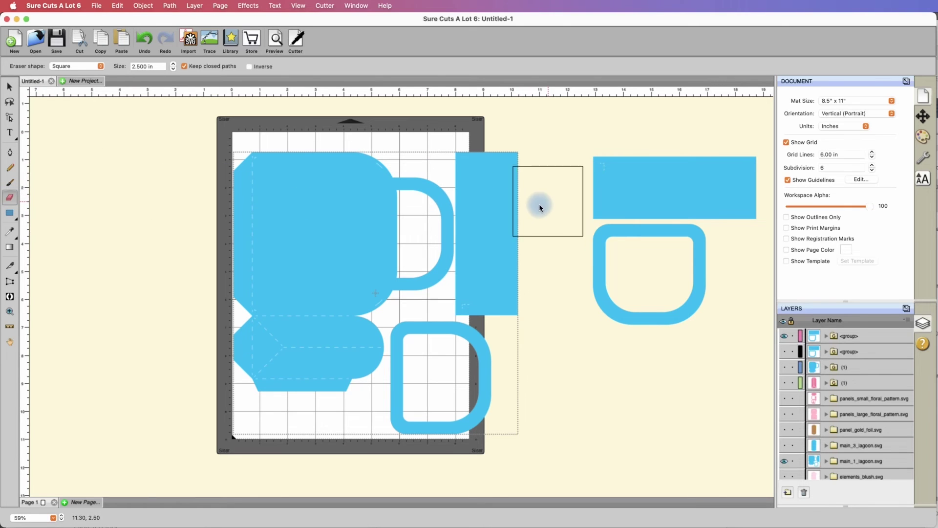
Erase the tall rectangle and the D piece beside the mug, leaving only the mug body
key("super+plus")
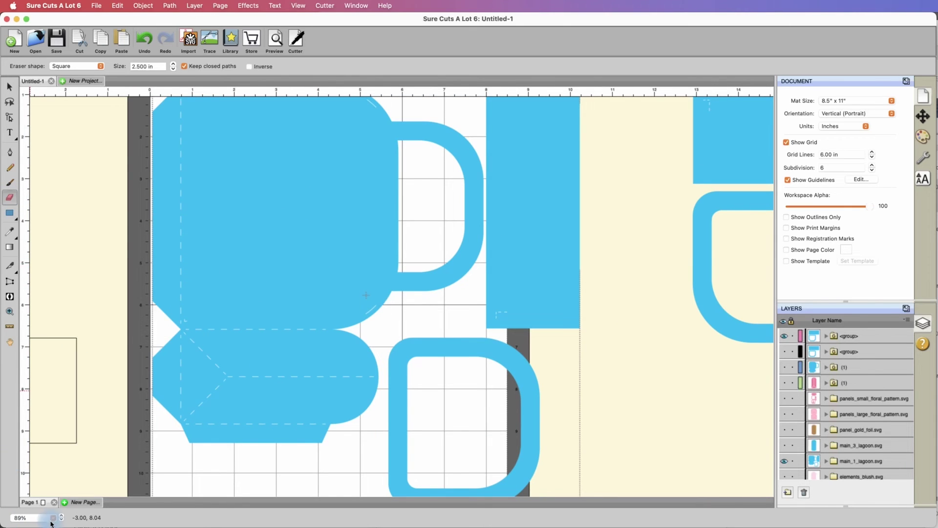
key("super+plus")
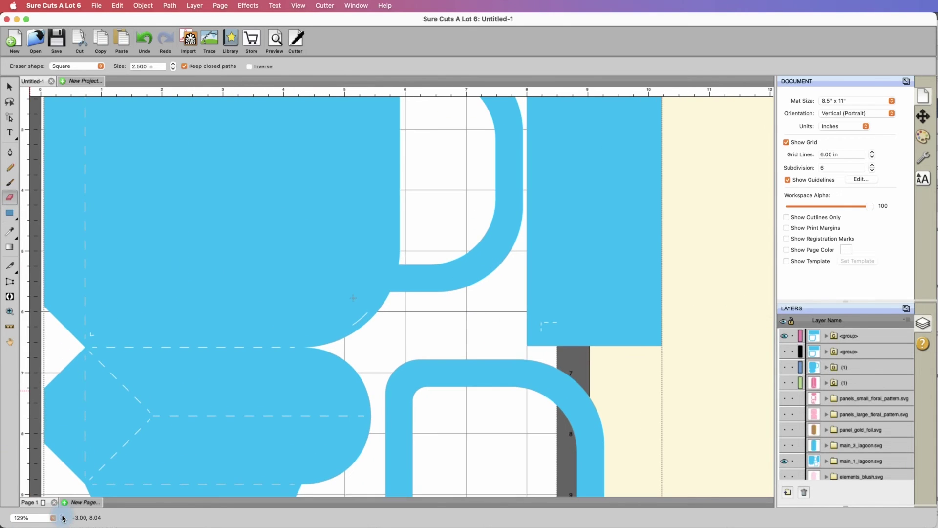
scroll(488, 385, "right", 2)
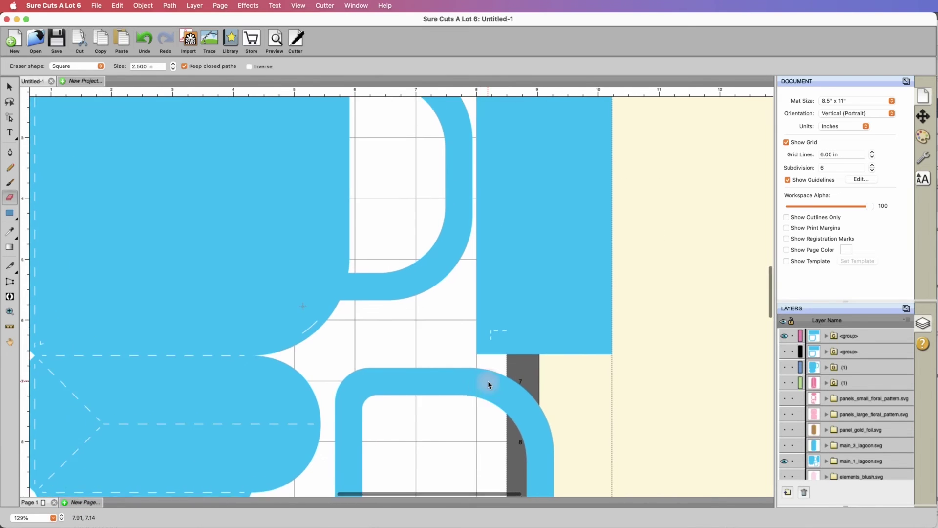
scroll(488, 384, "up", 4)
scroll(487, 384, "right", 1)
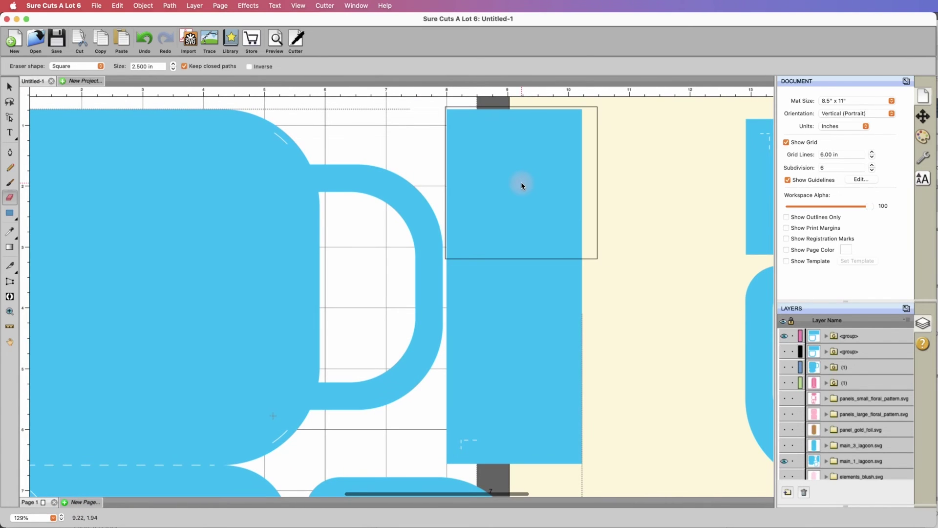
left_click_drag(521, 186, 521, 399)
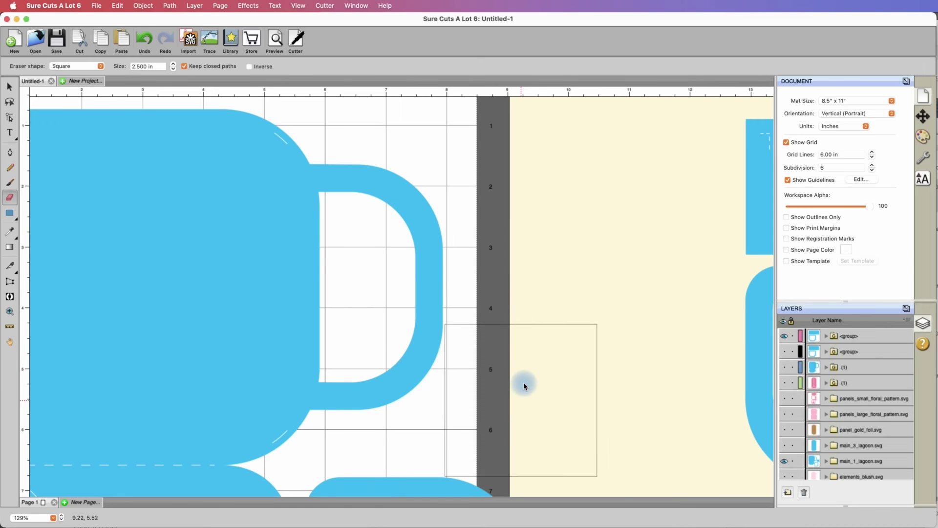
scroll(524, 385, "down", 9)
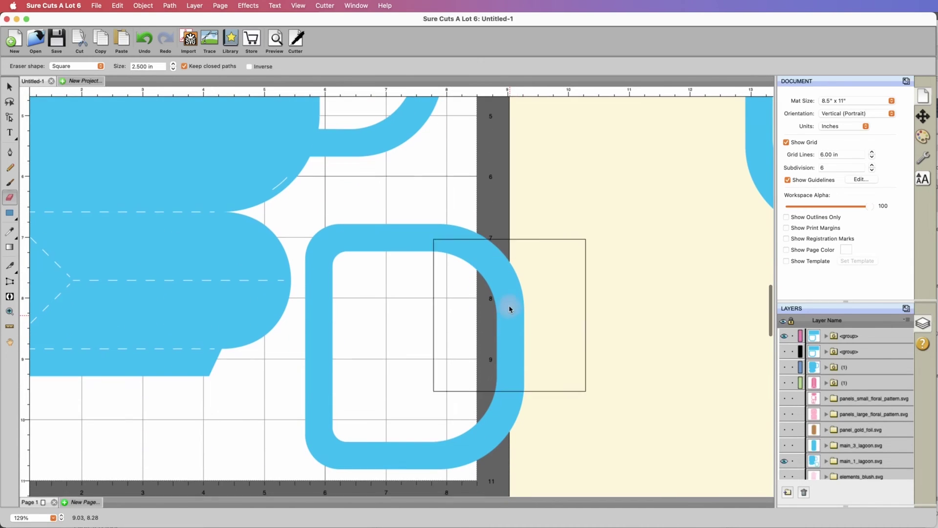
mouse_move(509, 309)
left_mouse_down()
mouse_move(486, 284)
mouse_move(381, 294)
mouse_move(381, 395)
mouse_move(470, 394)
left_mouse_up()
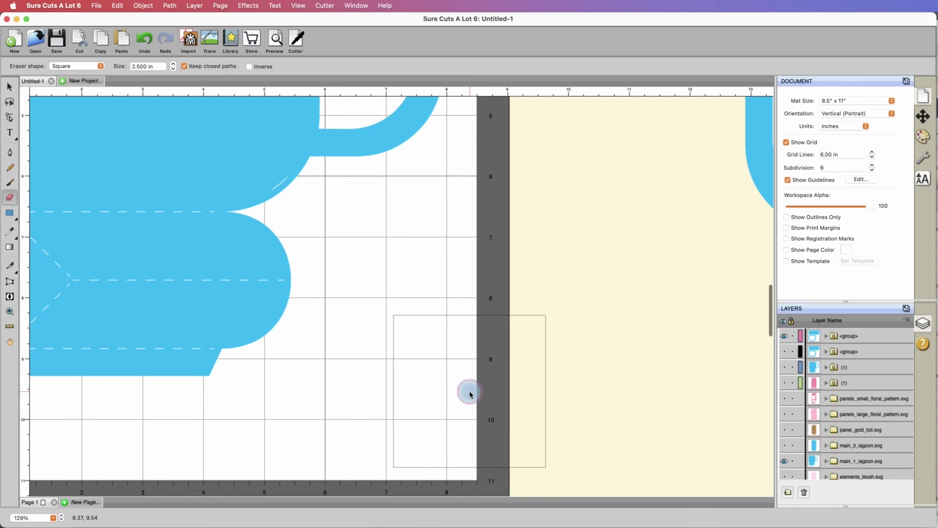
key("super+minus")
key("super+minus")
key("super+minus")
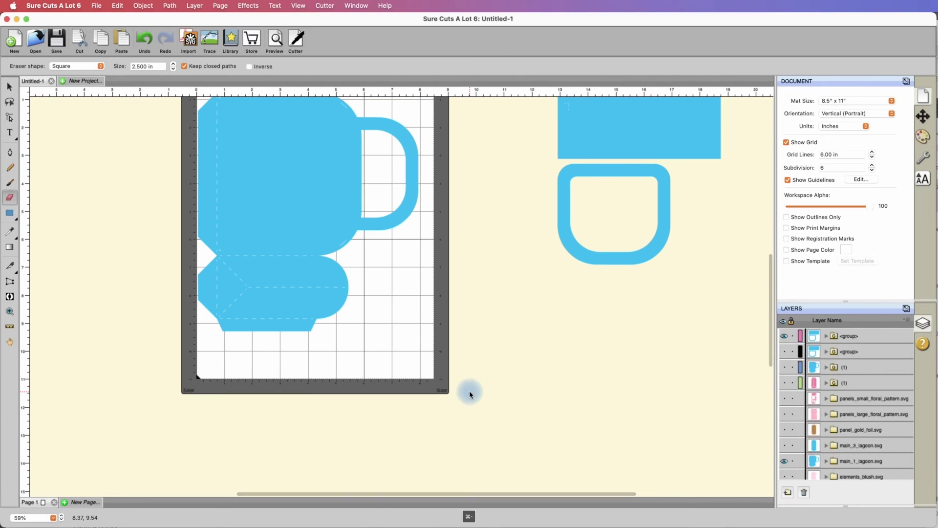
Reposition the blue mug body on the mat and drag the rectangle-and-U group over it
left_click(11, 89)
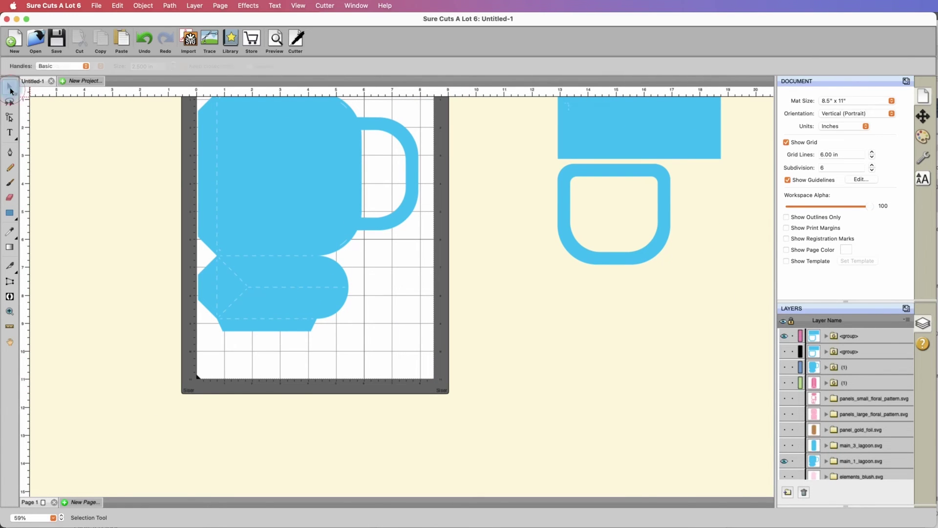
left_click(295, 172)
left_click_drag(296, 171, 301, 190)
left_click(927, 119)
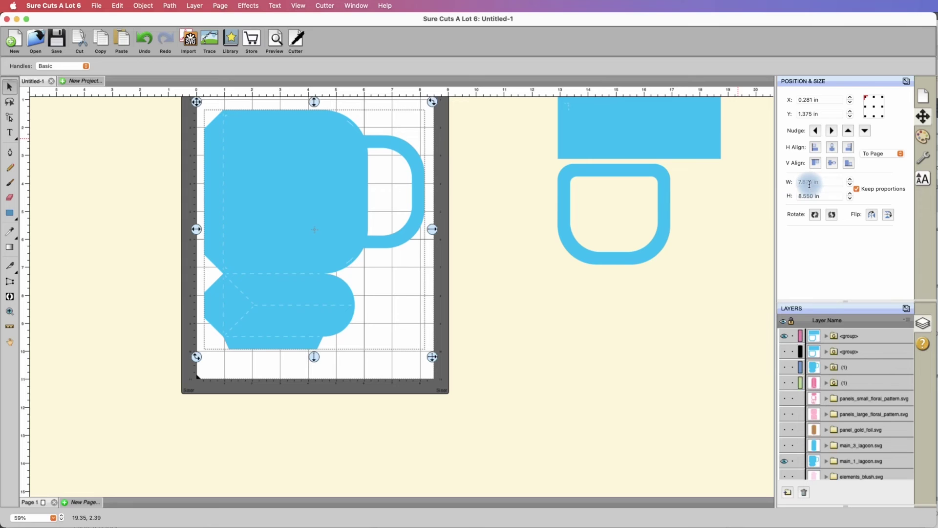
key("super+minus")
key("super+minus")
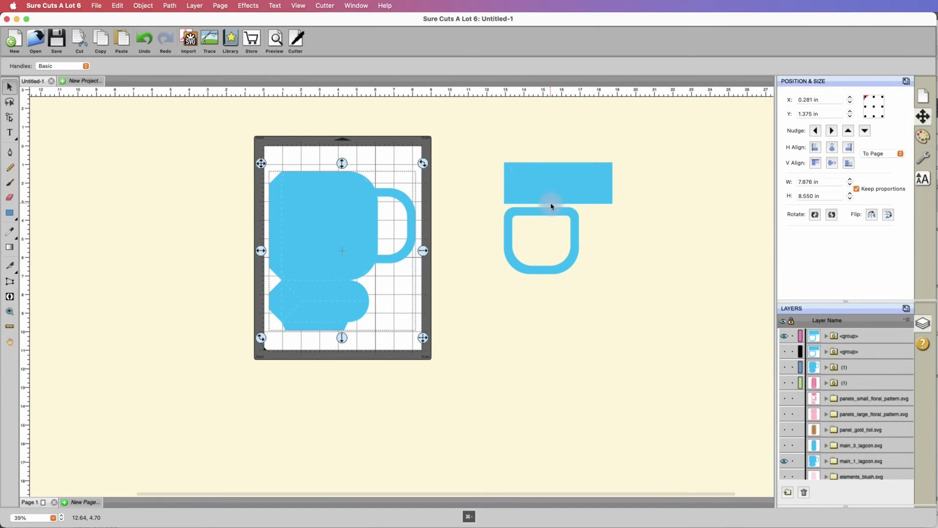
key("super+equal")
key("super+equal")
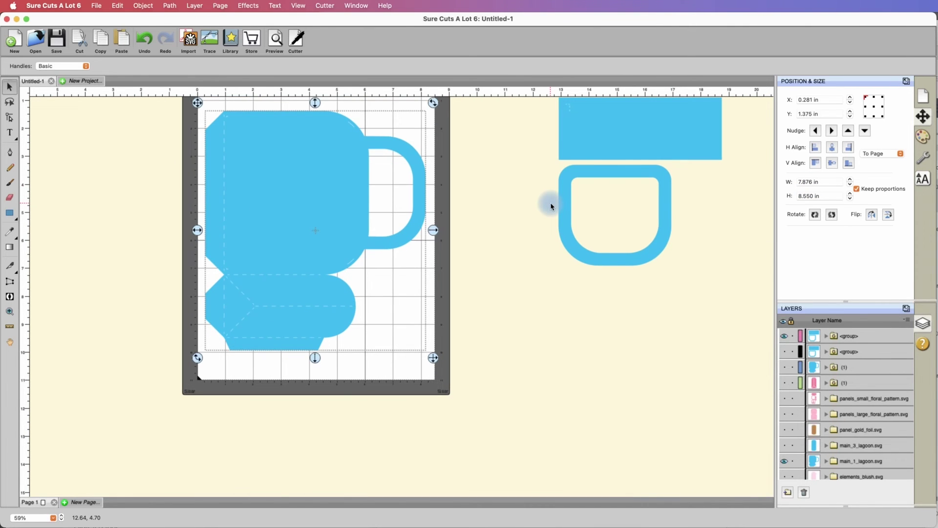
scroll(502, 228, "up", 3)
left_click(359, 248)
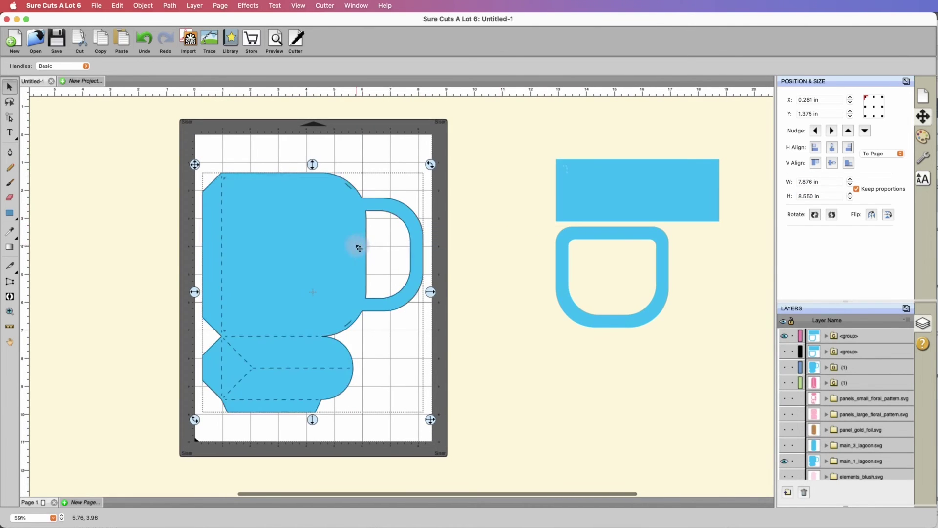
key("super+minus")
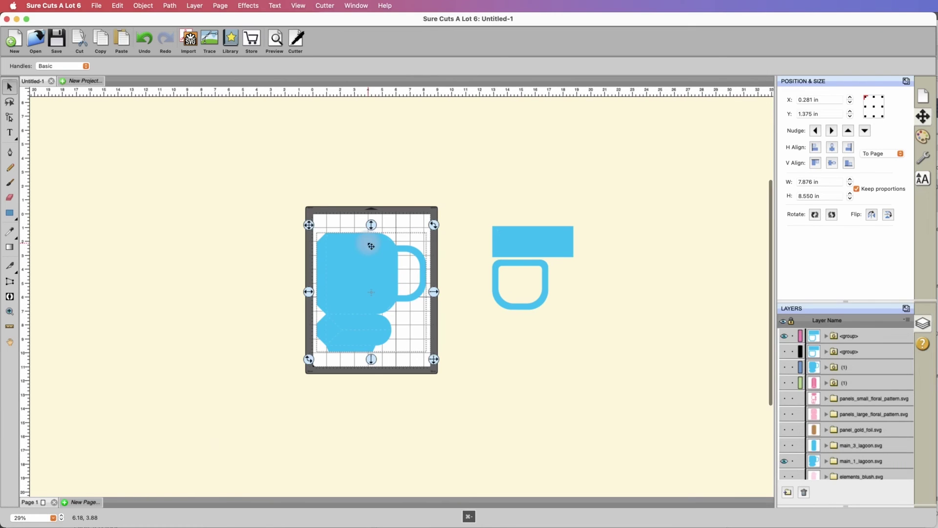
left_click_drag(370, 247, 341, 221)
left_click_drag(521, 238, 400, 248)
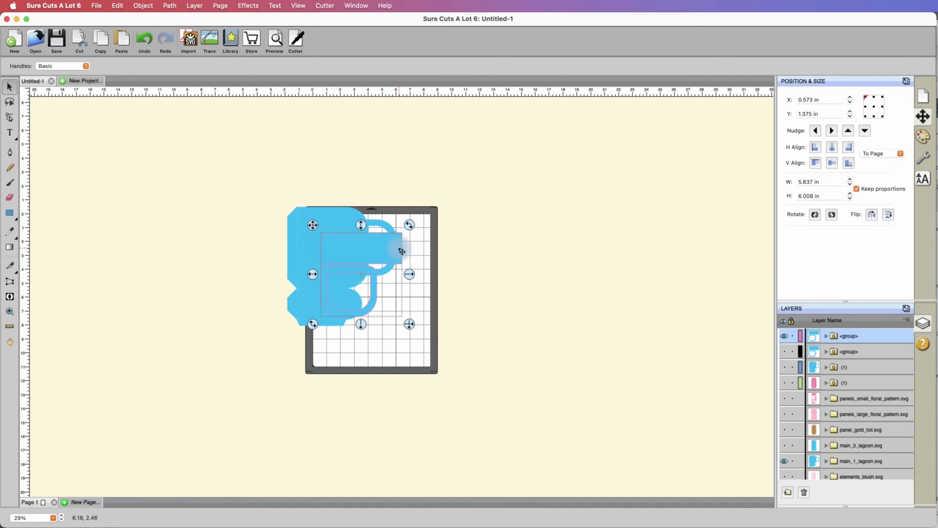
Unhide every hidden layer, including the floral, gold foil, main_3_lagoon and elements_blush layers
left_click(784, 352)
left_click(785, 367)
left_click(784, 382)
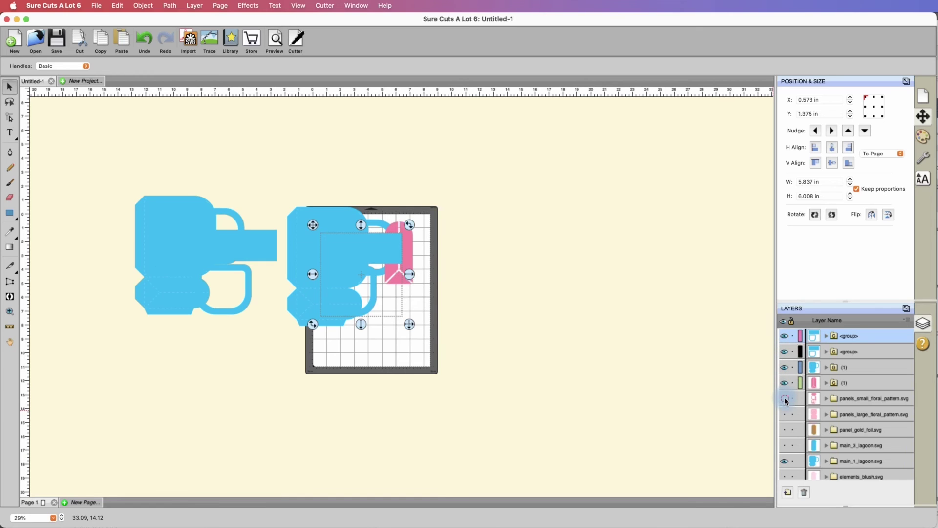
left_click(784, 399)
left_click(784, 414)
left_click(784, 429)
left_click(784, 445)
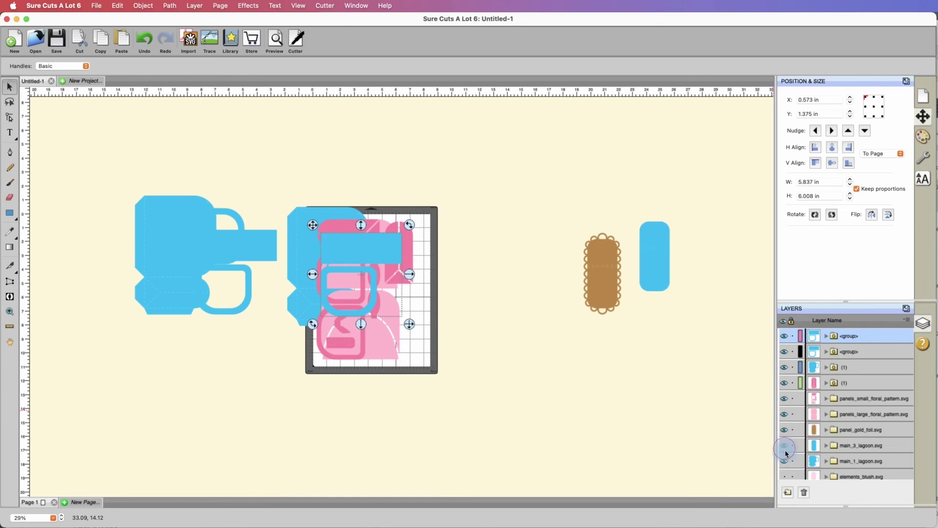
scroll(786, 452, "down", 2)
scroll(786, 455, "up", 1)
left_click(785, 462)
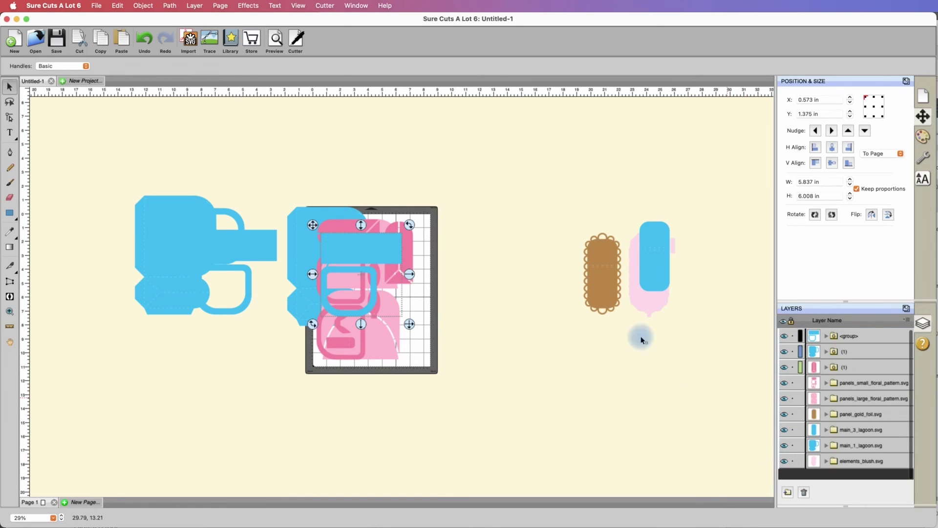
Stack the second blue mug group, brown scalloped panel and blue rounded piece onto the mat
mouse_move(374, 259)
left_mouse_down()
mouse_move(352, 256)
mouse_move(385, 256)
left_mouse_up()
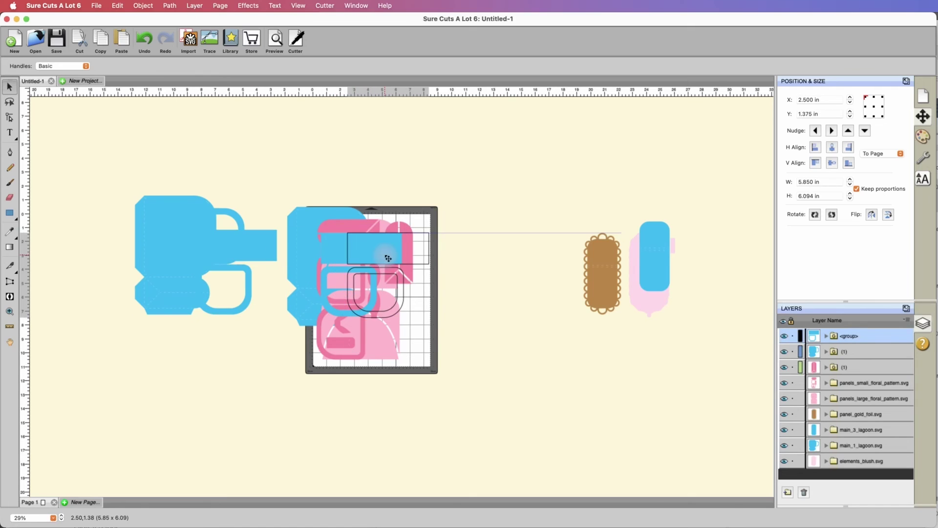
left_click_drag(214, 243, 366, 257)
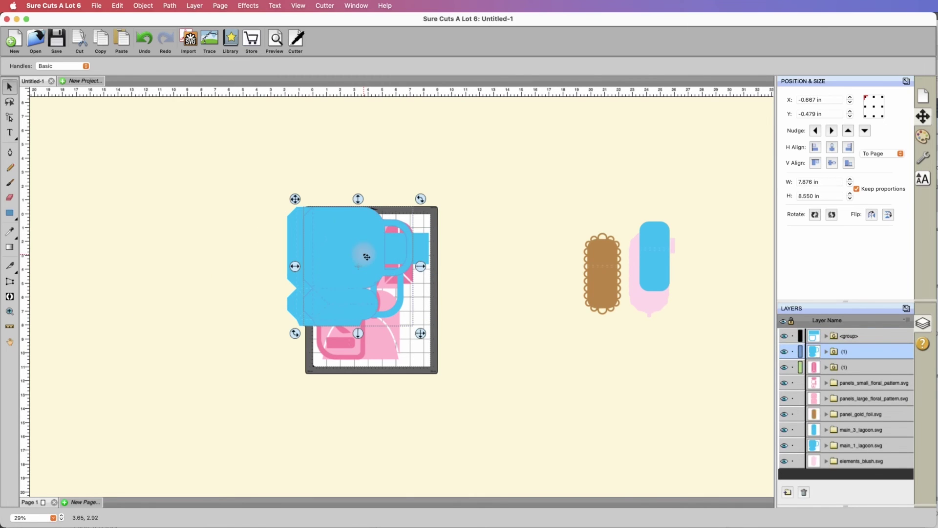
left_click_drag(592, 259, 347, 254)
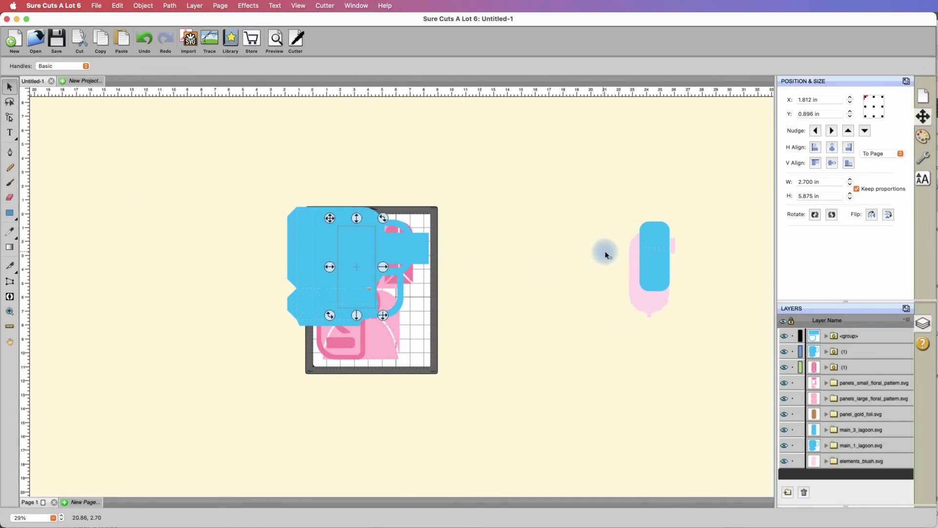
left_click_drag(655, 250, 366, 256)
left_click(163, 137)
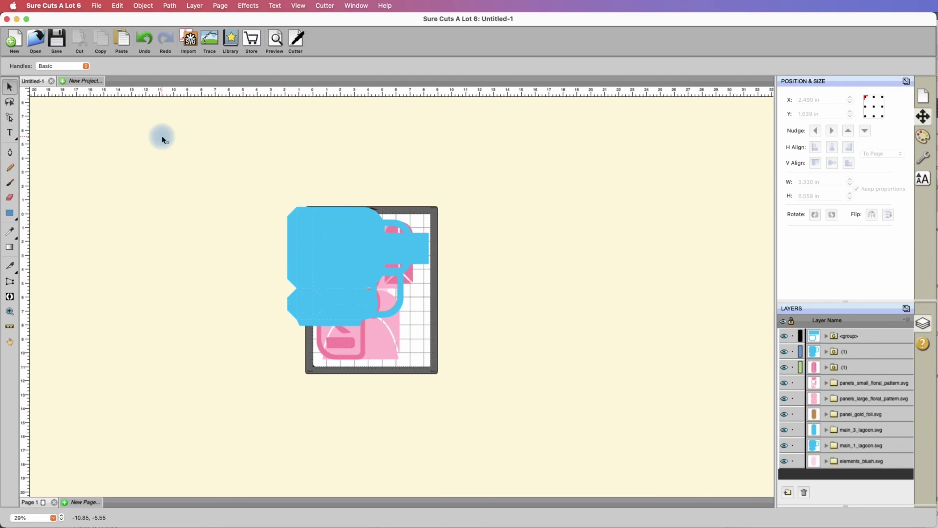
Export the stacked layout as an SVG named 'Bloom Bag 8x11', then switch to Cricut Design Space
left_click(95, 6)
left_click(115, 121)
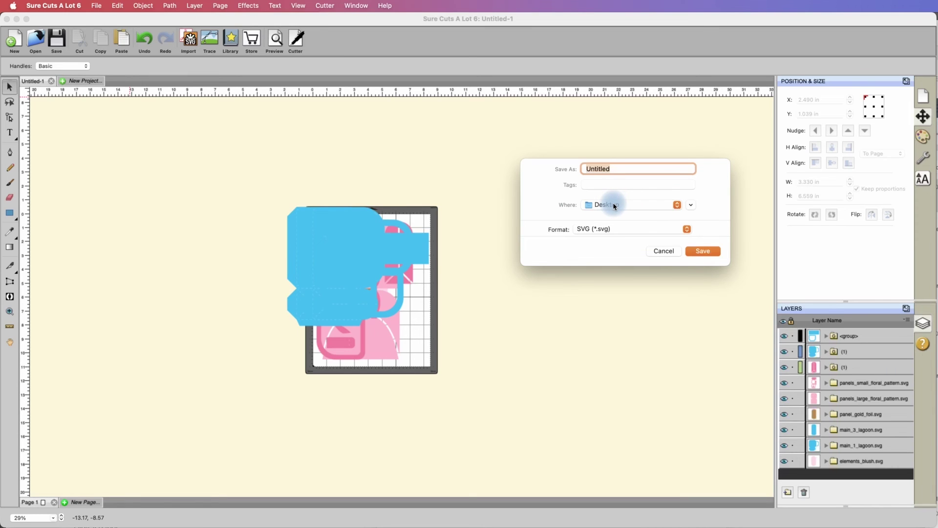
type("Bloom Bag 8x11")
left_click(711, 252)
left_click_drag(637, 295, 560, 251)
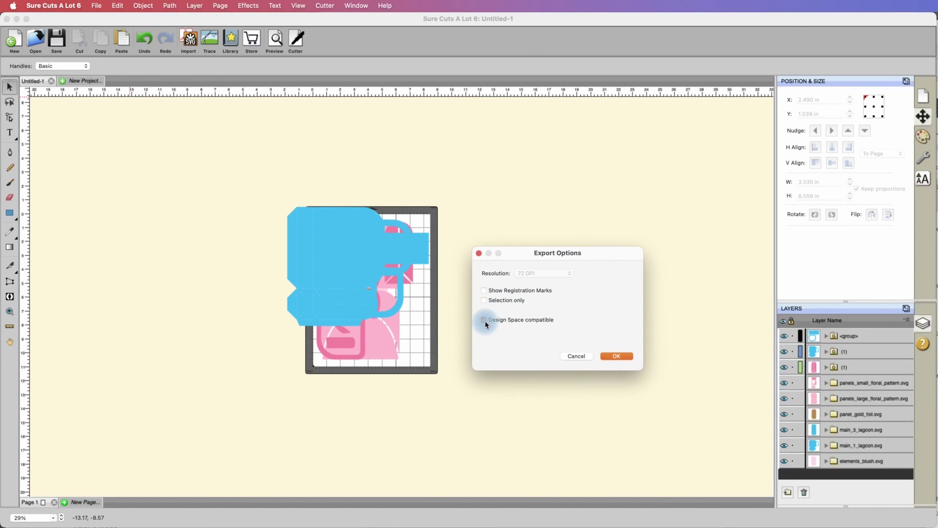
left_click(615, 356)
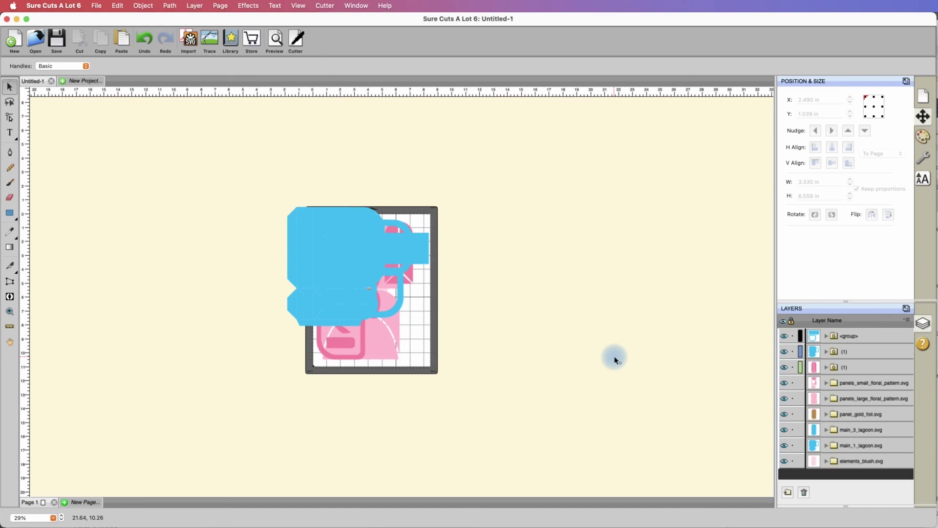
key("super+Tab")
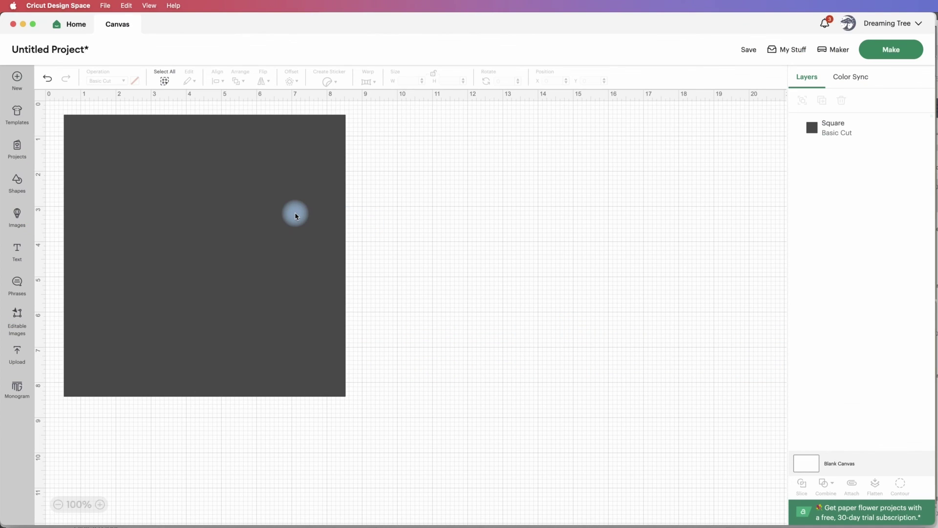
Delete the dark placeholder square and upload the Bloom Bag 8x11 SVG as a new image
left_click(295, 213)
key("Delete")
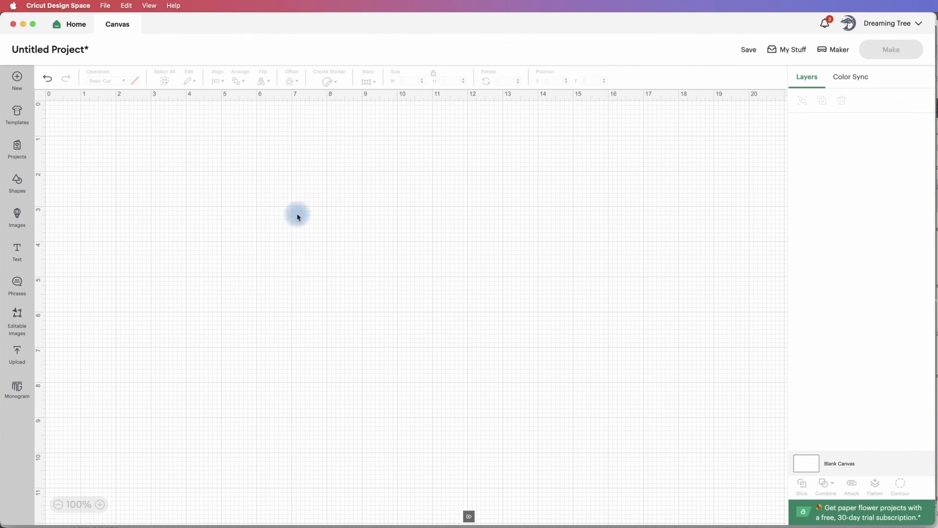
left_click(19, 351)
left_click(105, 192)
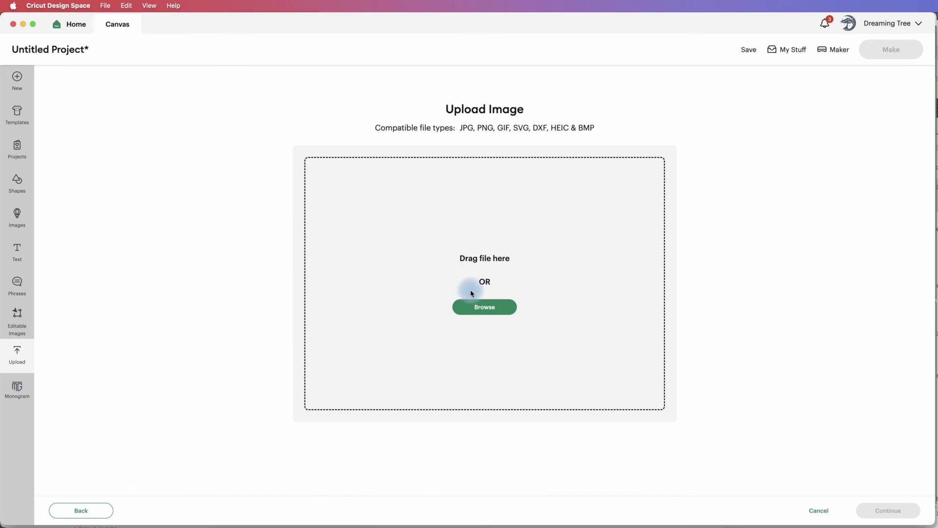
left_click(481, 308)
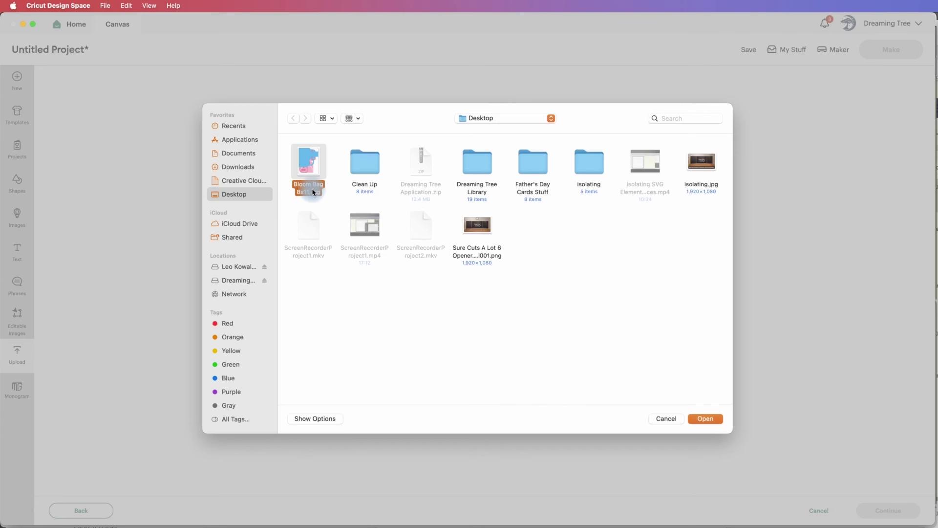
double_click(312, 189)
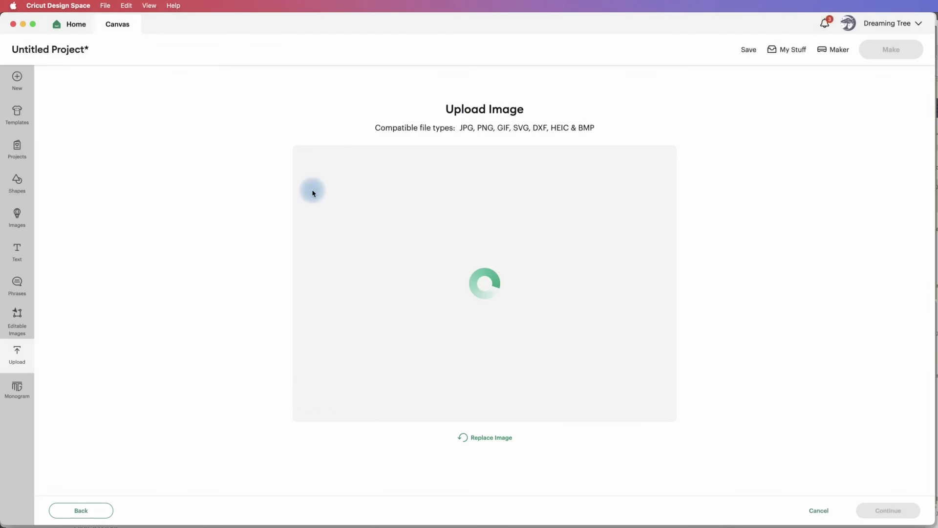
left_click(894, 509)
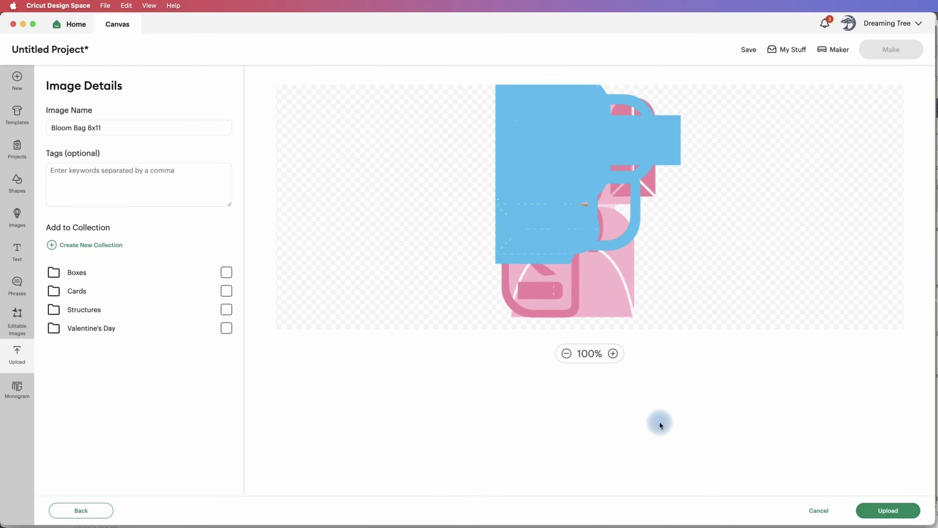
Add the uploaded Bloom Bag 8x11 image to the canvas and ungroup it into pieces
left_click(888, 510)
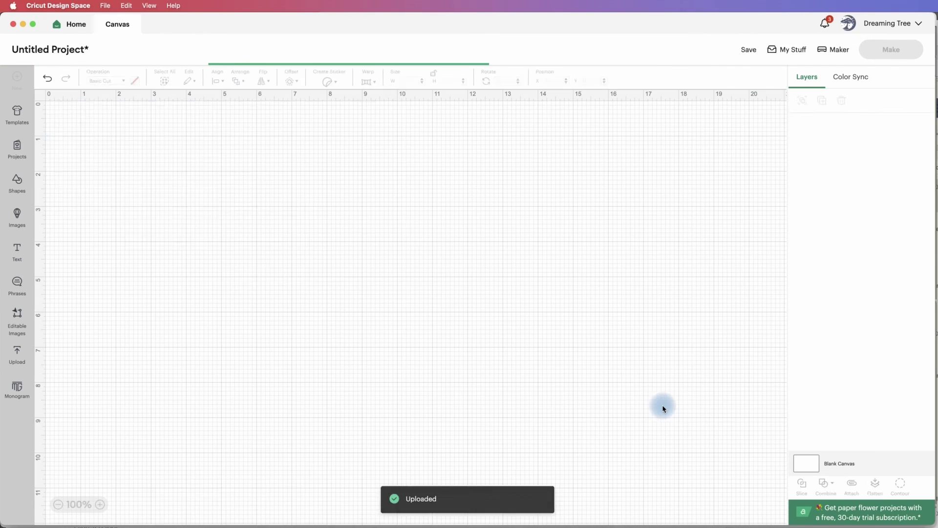
left_click_drag(270, 229, 300, 230)
right_click(275, 227)
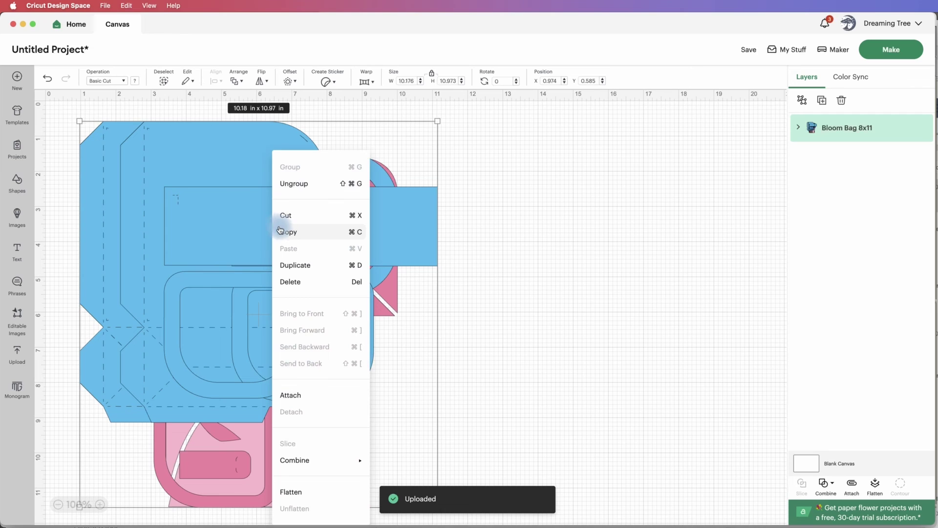
left_click(297, 183)
left_click(520, 249)
Move the two rectangle-and-handle pieces to the right and the mug piece down below
left_click_drag(333, 239, 645, 254)
key("super+minus")
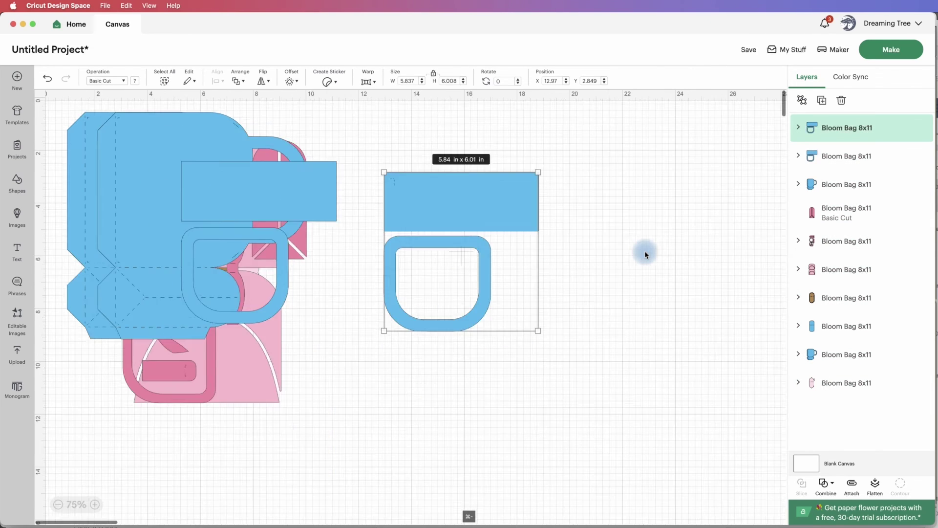
left_click_drag(205, 157, 534, 173)
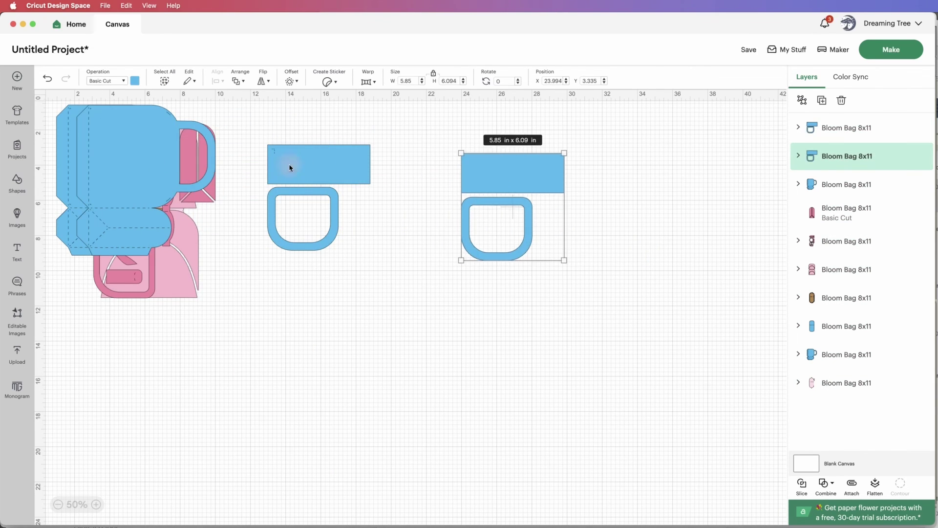
left_click_drag(186, 190, 421, 403)
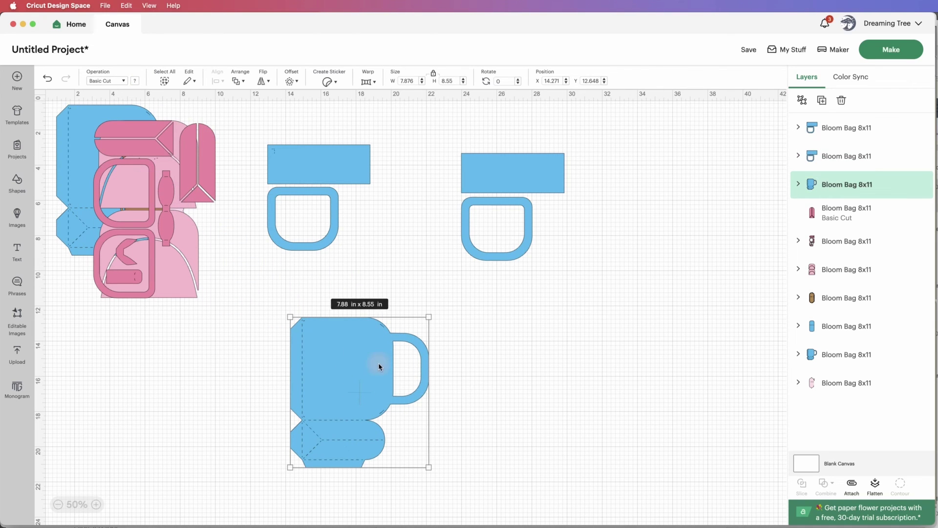
left_click(334, 171)
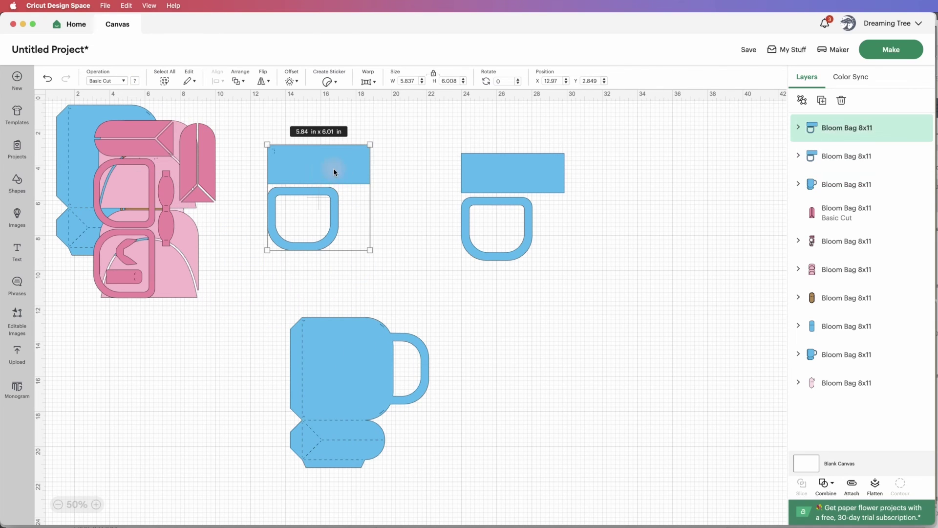
left_click(493, 155)
Spread out the pink arch, pink rectangle, double-arch, brown scalloped and blue rounded pieces
left_click_drag(202, 153, 655, 379)
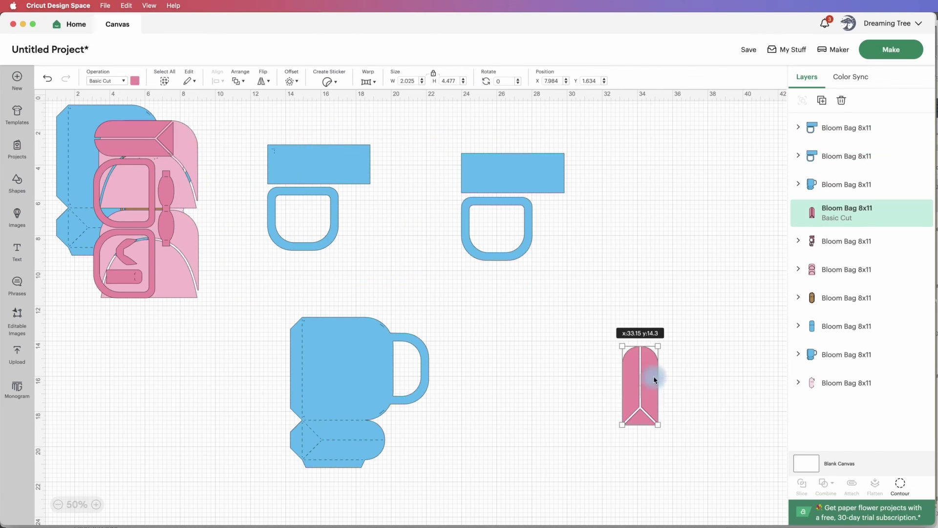
left_click_drag(165, 149, 561, 344)
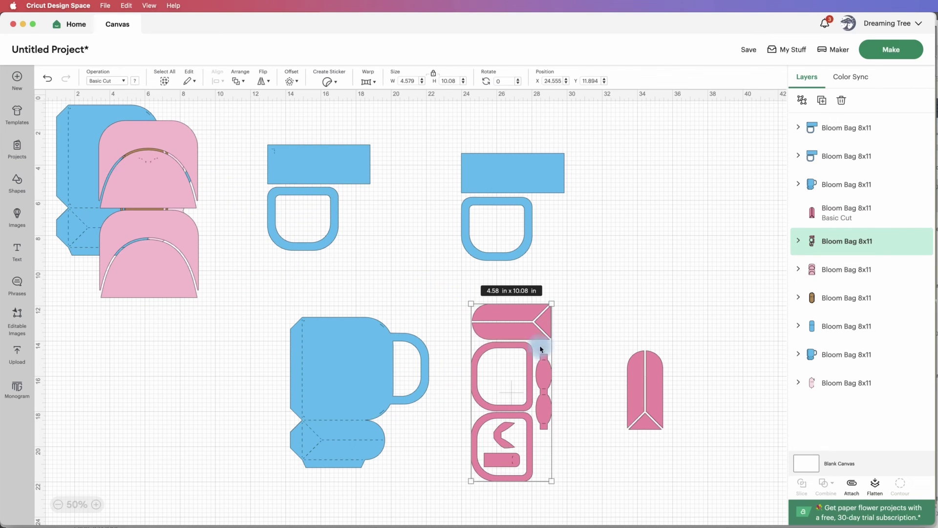
left_click_drag(171, 194, 215, 367)
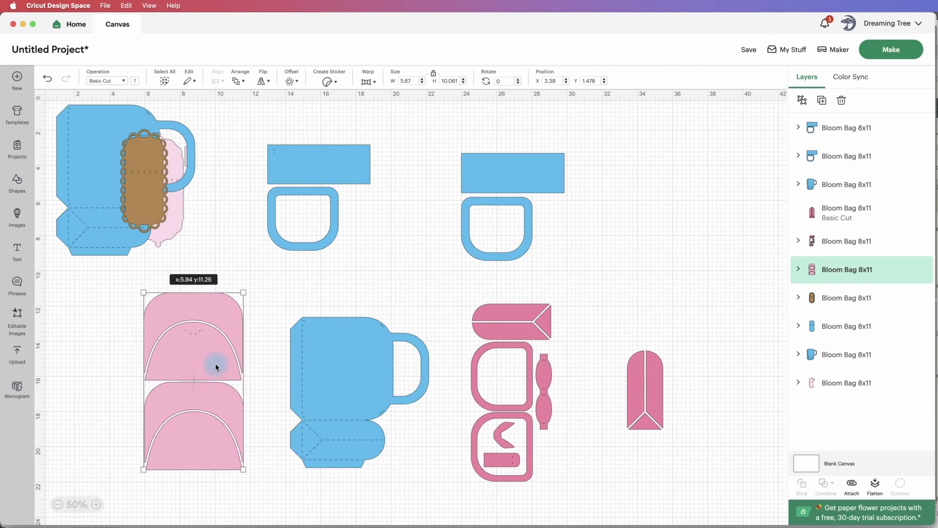
left_click_drag(157, 204, 426, 254)
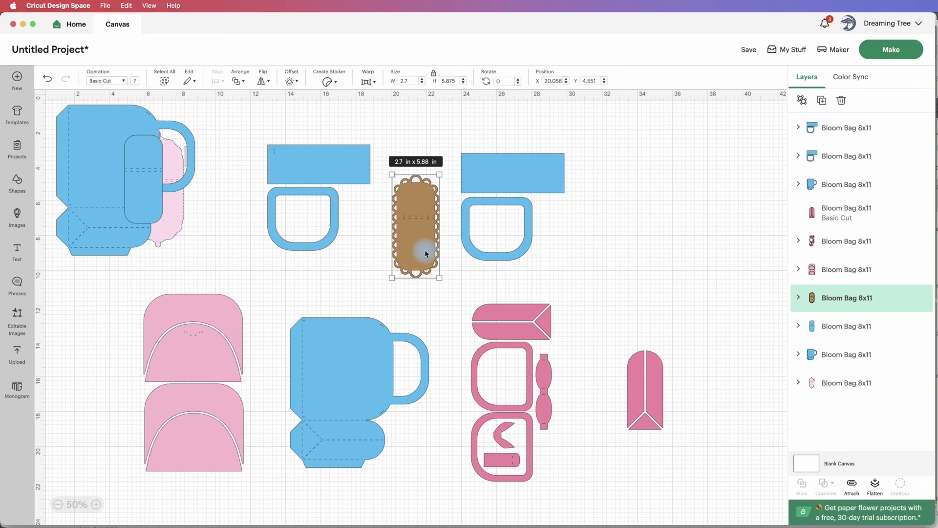
left_click_drag(154, 164, 640, 220)
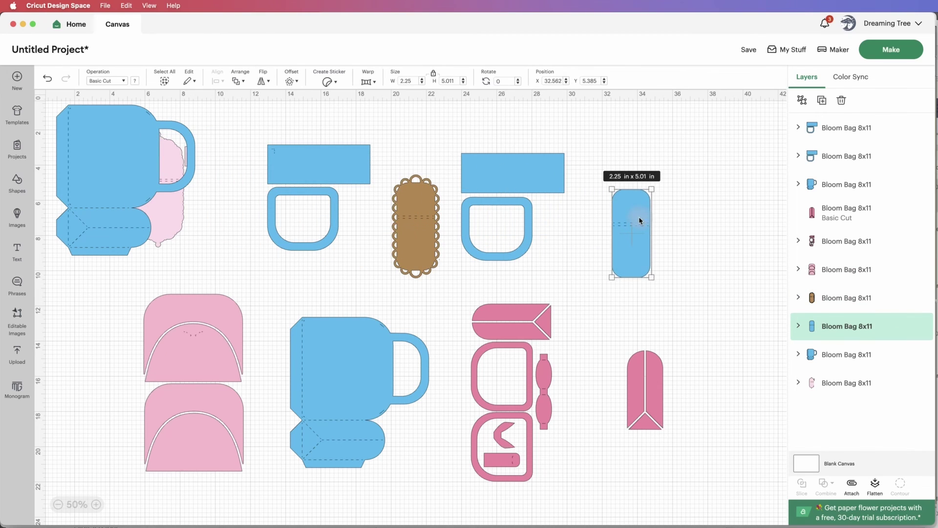
Attach the pink group, the blue rounded strip and the brown scalloped piece to their score lines
left_click(542, 381)
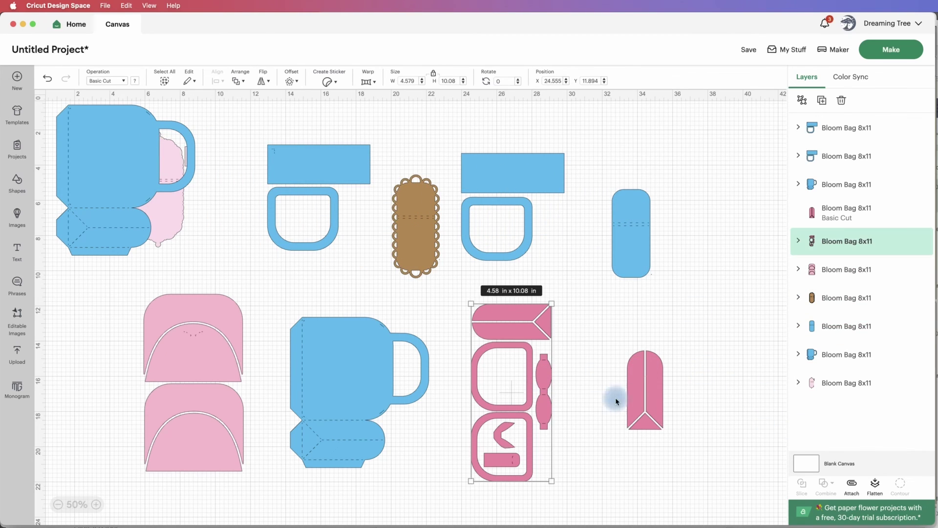
left_click(852, 485)
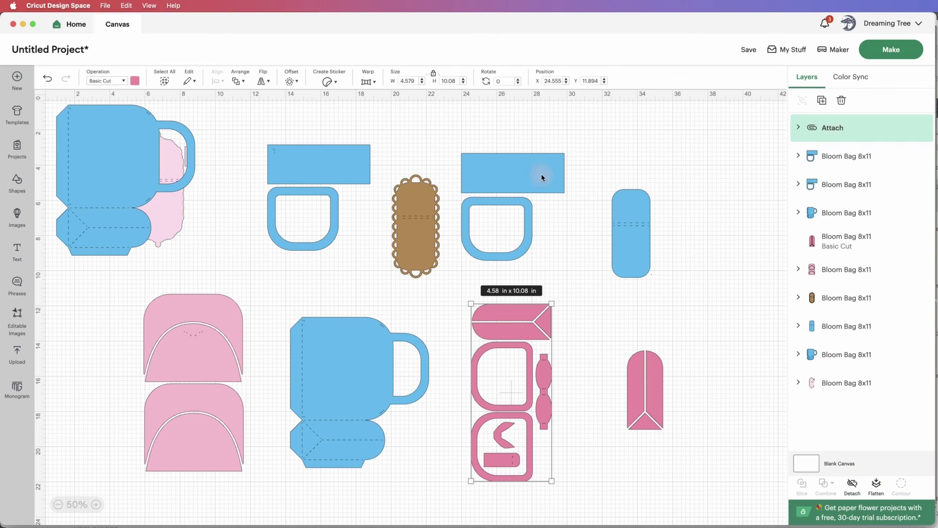
left_click(632, 235)
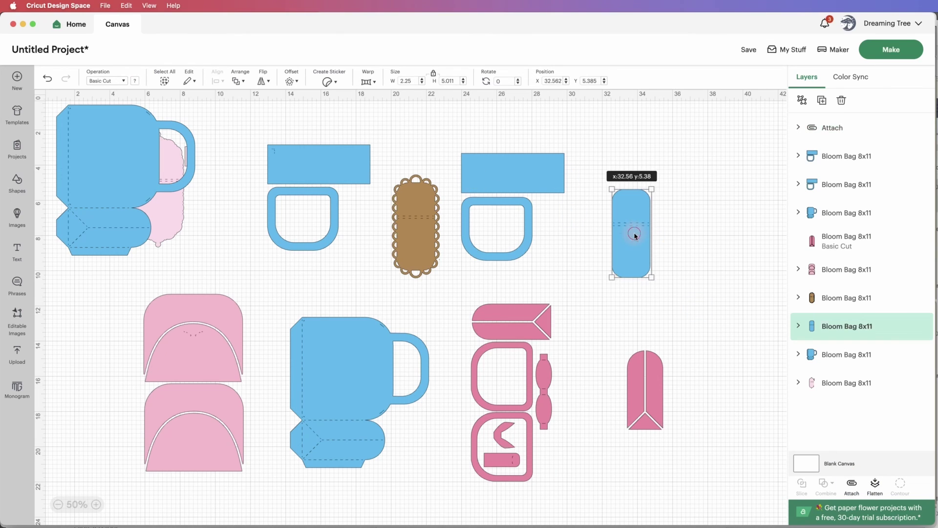
left_click(852, 484)
left_click_drag(418, 194, 582, 212)
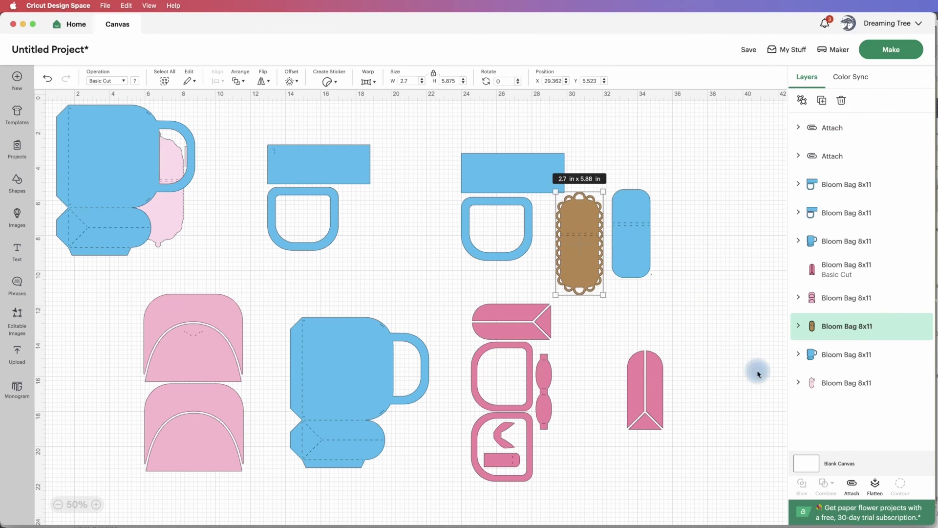
left_click(853, 485)
Attach the large blue mug, the blue rectangle and frame pieces, and the pink arched pieces
left_click(362, 370)
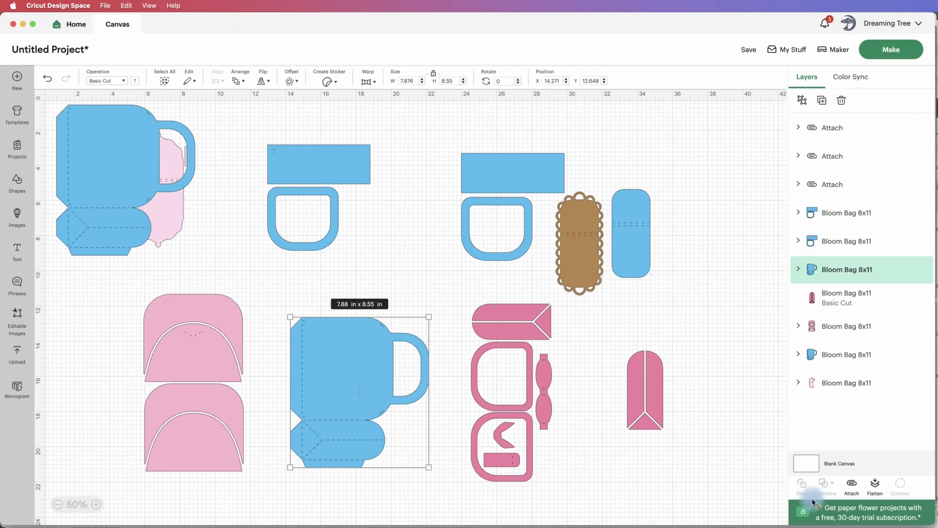
left_click(854, 486)
left_click(327, 173)
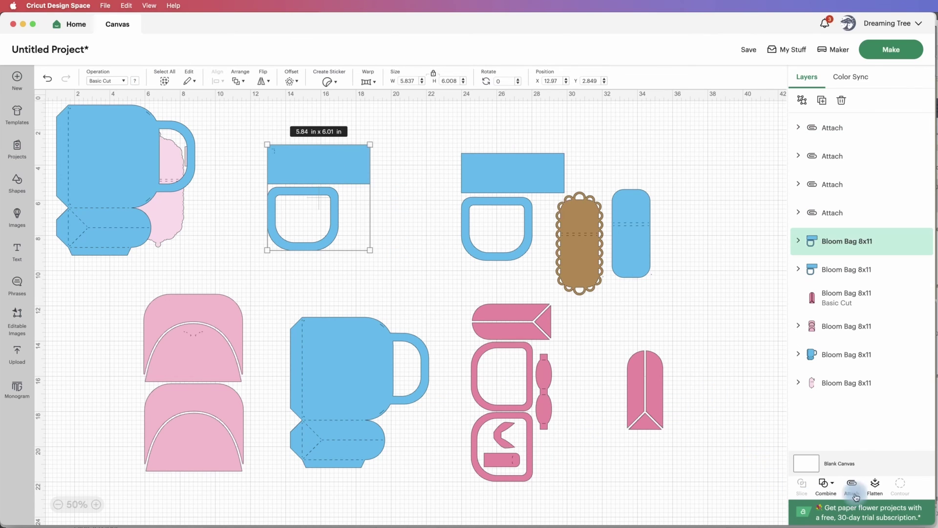
left_click(852, 486)
left_click_drag(228, 374, 320, 380)
left_click(852, 483)
Move the top-left blue mug to the lower left and attach it, then attach the pink scalloped piece
left_click(117, 147)
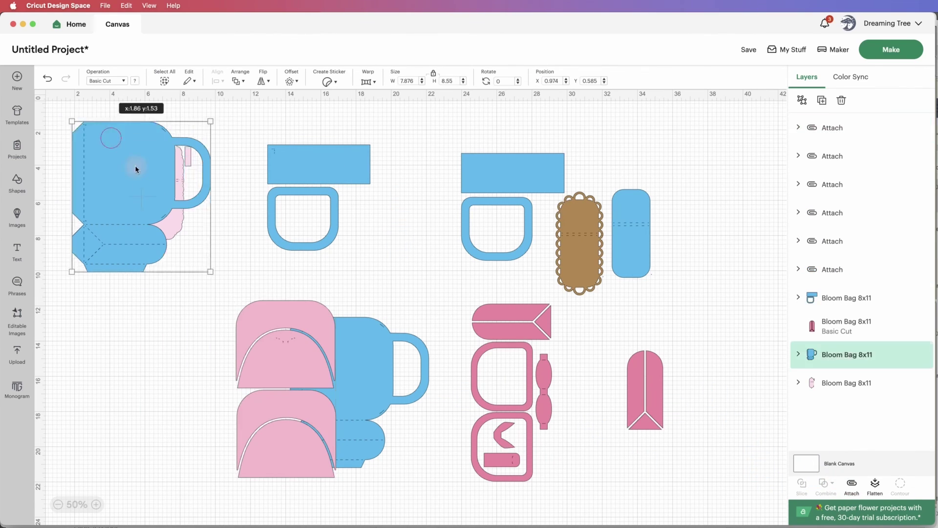
left_click_drag(117, 146, 166, 359)
left_click(851, 486)
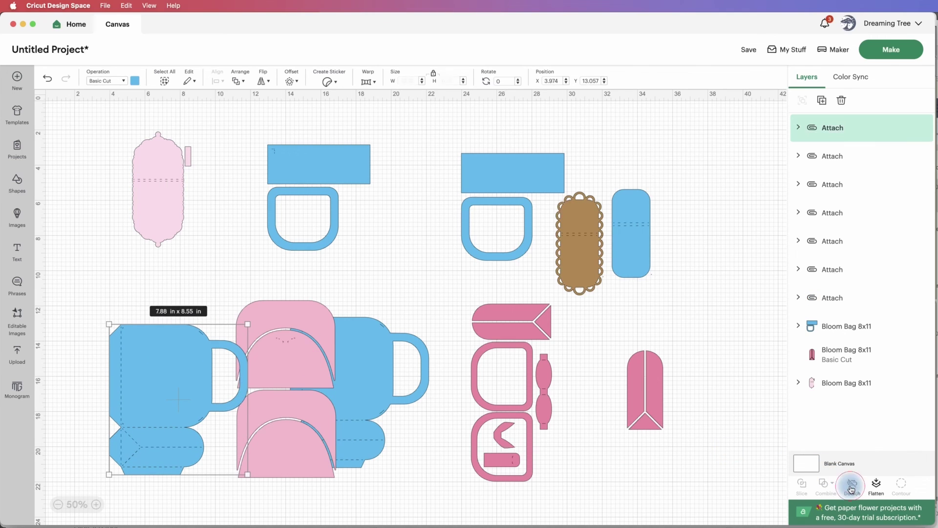
left_click(164, 207)
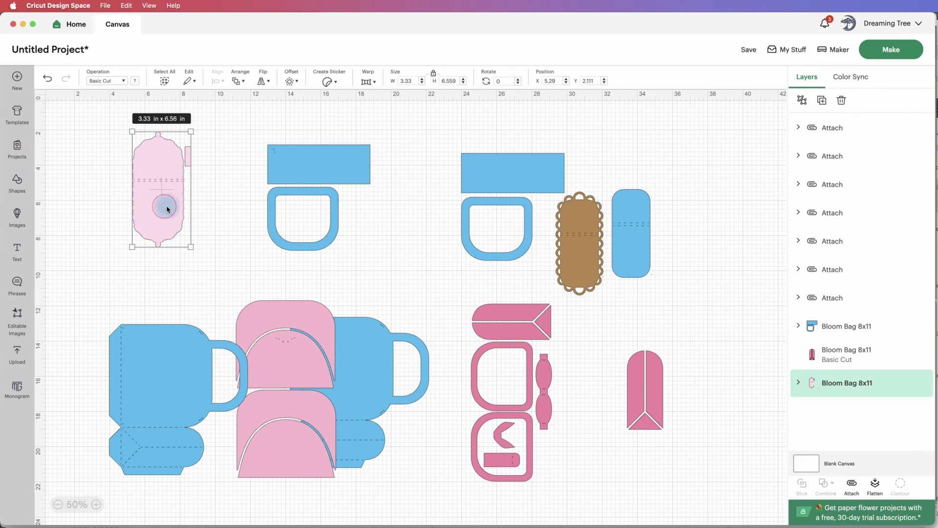
left_click(850, 487)
Check the blue frame group and pink pointed piece, then send the design to mat preparation
left_click(894, 53)
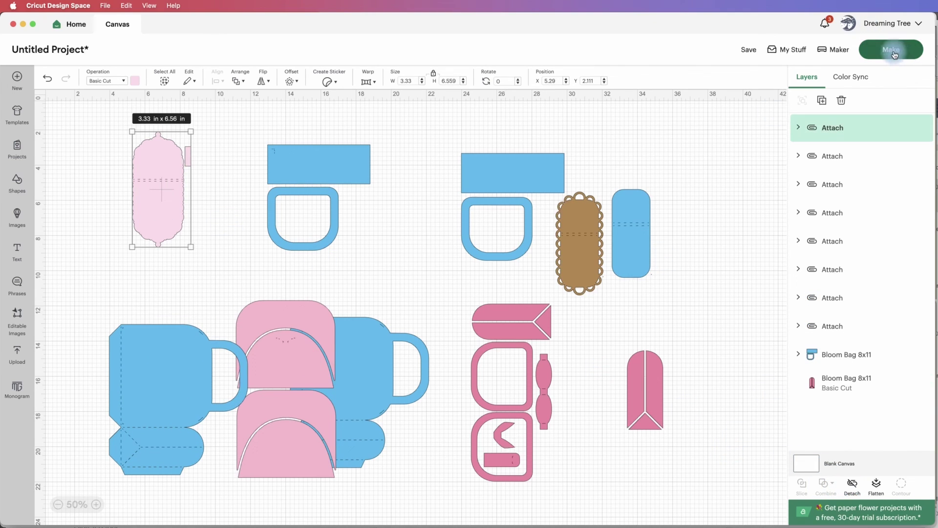
left_click(862, 357)
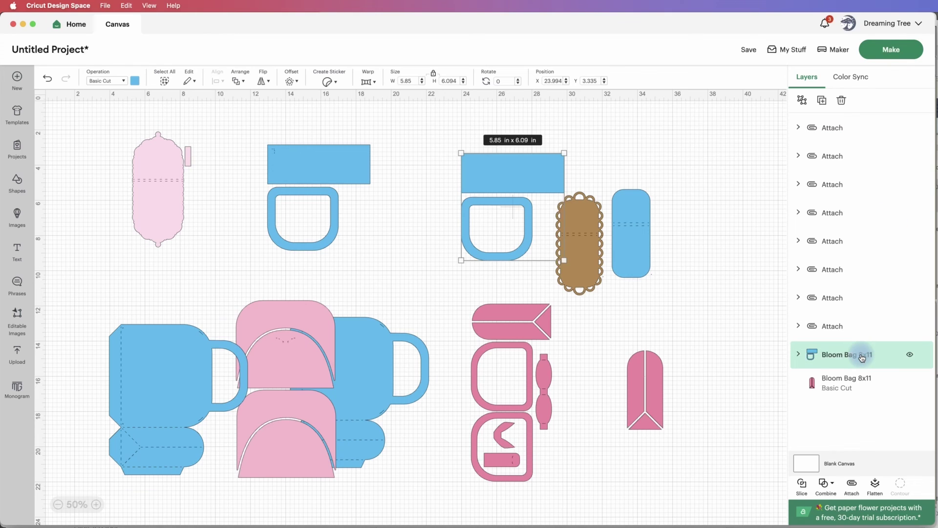
left_click(850, 385)
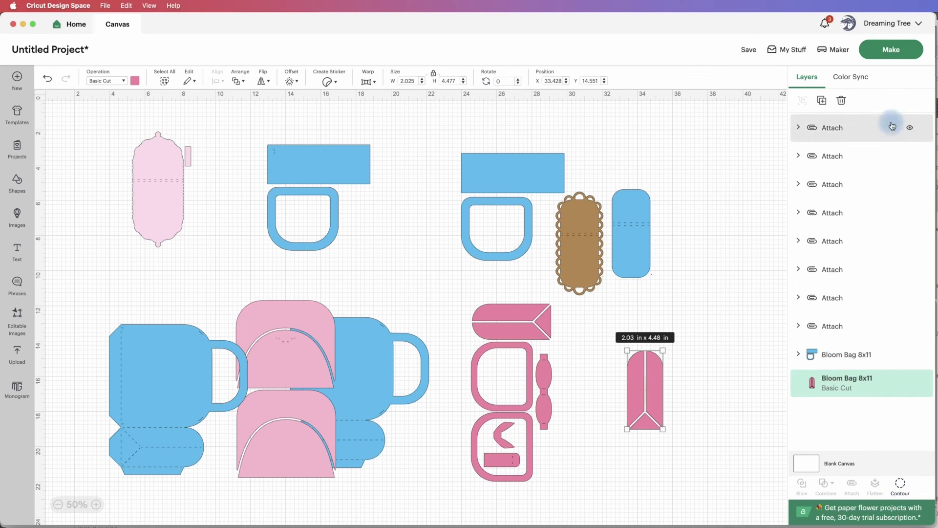
left_click(891, 50)
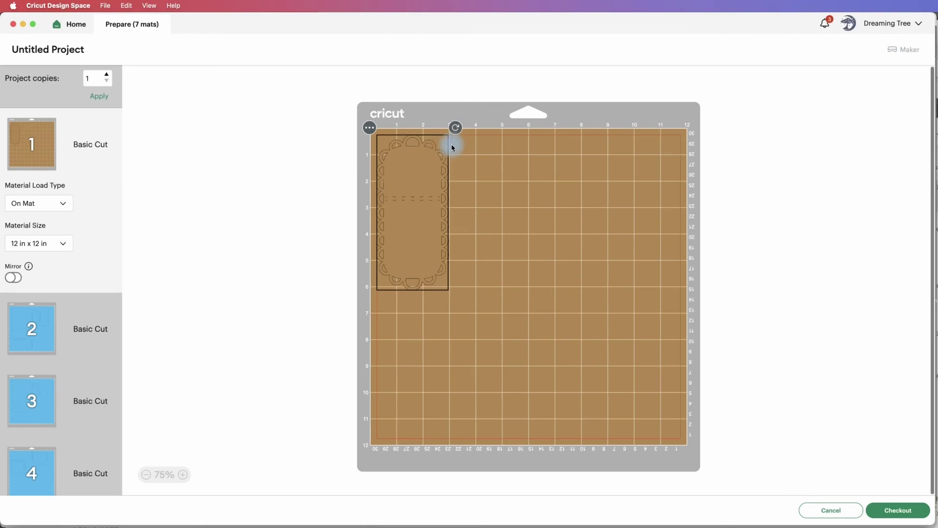
Set mats 1, 2 and 3 to 8.5 in x 11 in Letter material size
left_click(42, 247)
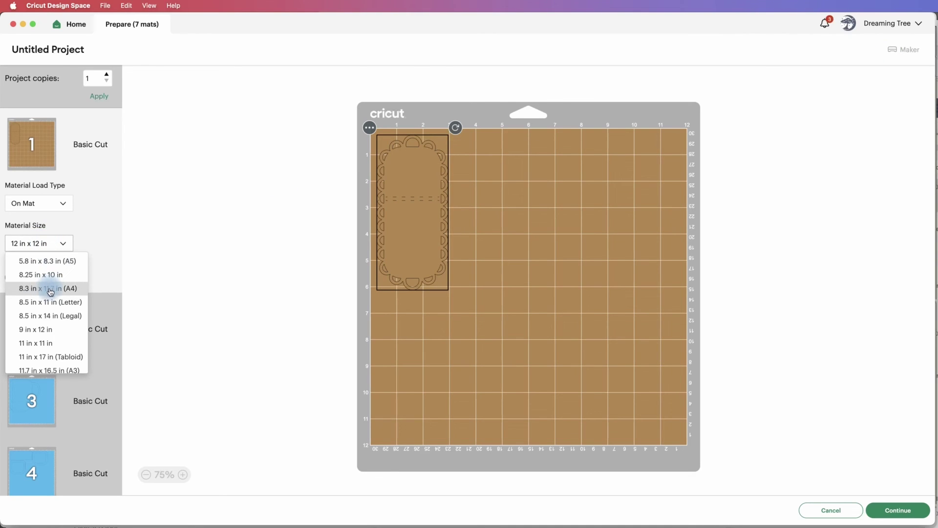
left_click(58, 301)
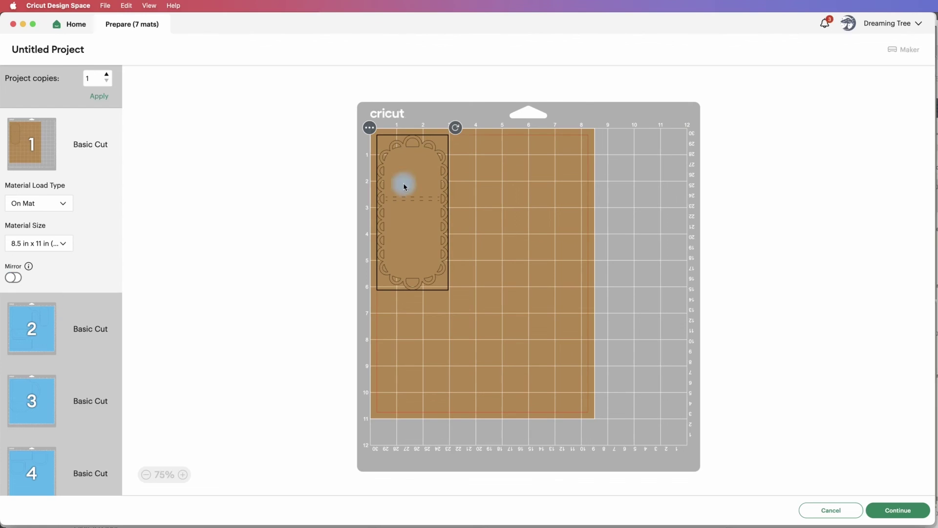
scroll(100, 328, "down", 2)
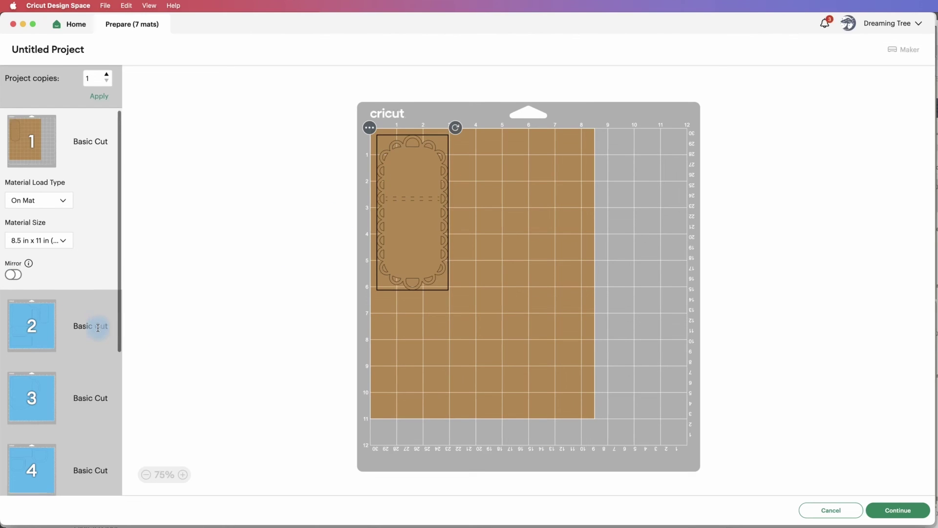
left_click(92, 308)
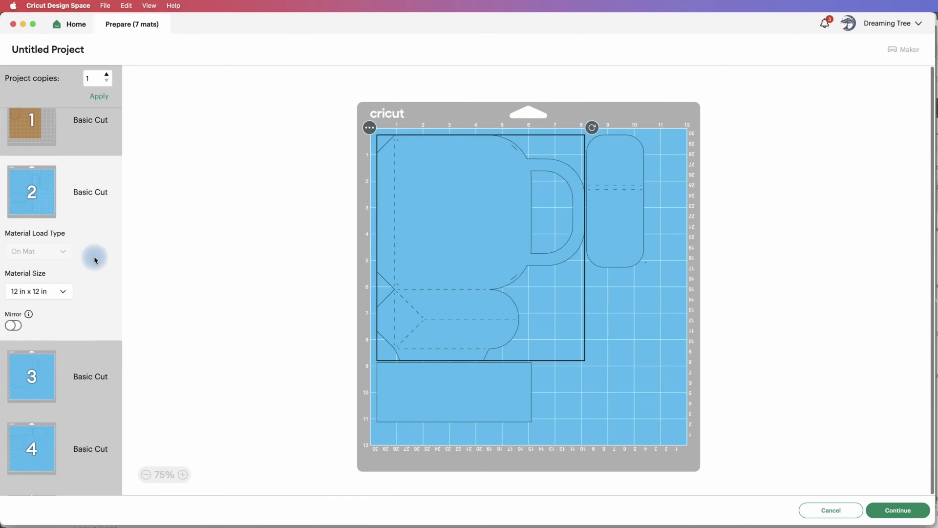
left_click(40, 292)
left_click(41, 309)
scroll(83, 310, "down", 2)
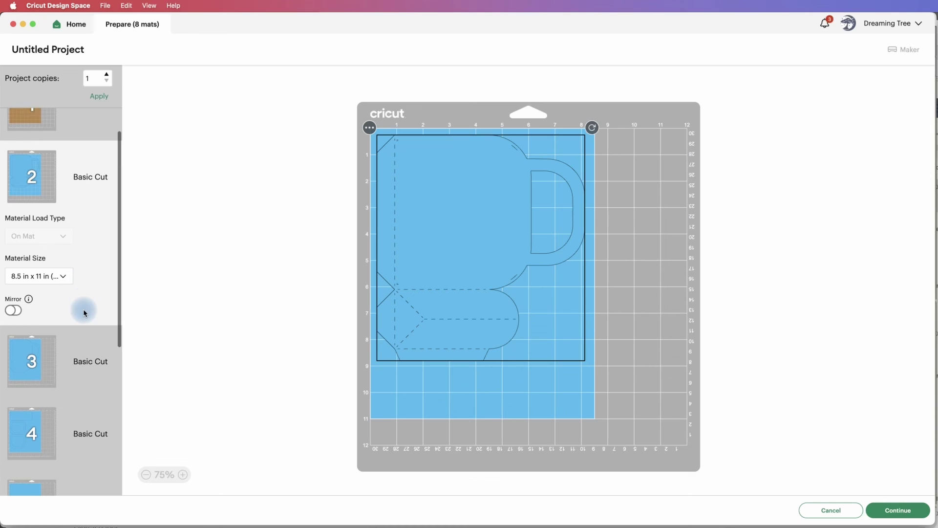
left_click(42, 331)
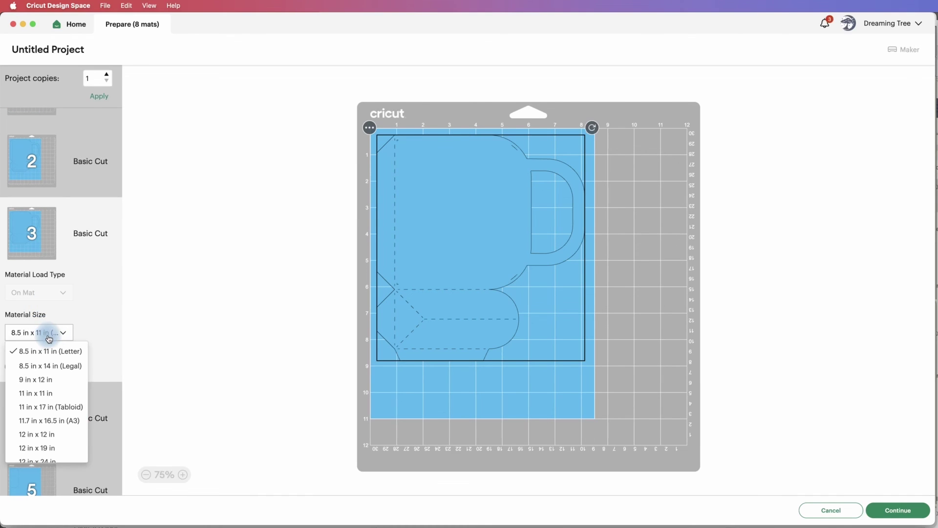
left_click(95, 319)
Go through mats 4 and 5 and set mat 6 to 8.5 in x 11 in Letter
scroll(93, 332, "down", 3)
left_click(86, 341)
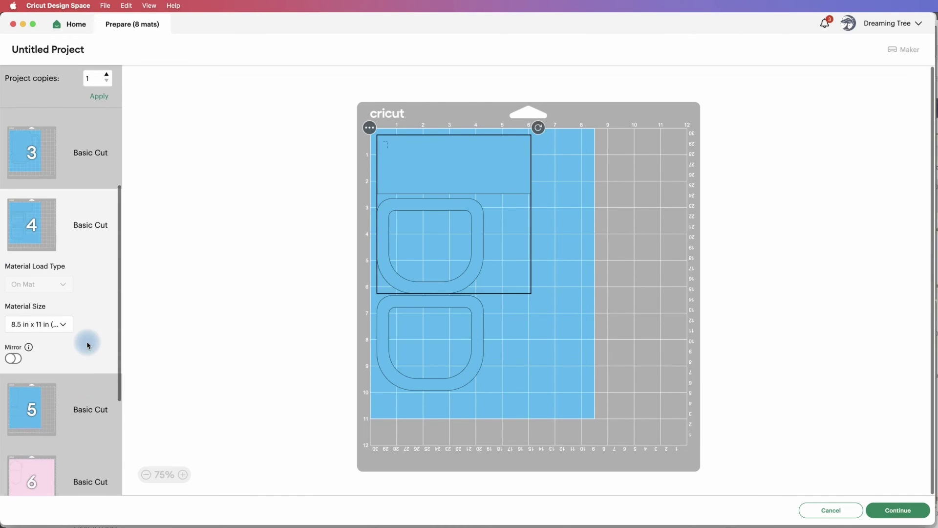
scroll(86, 352, "down", 2)
left_click(84, 364)
scroll(83, 362, "down", 1)
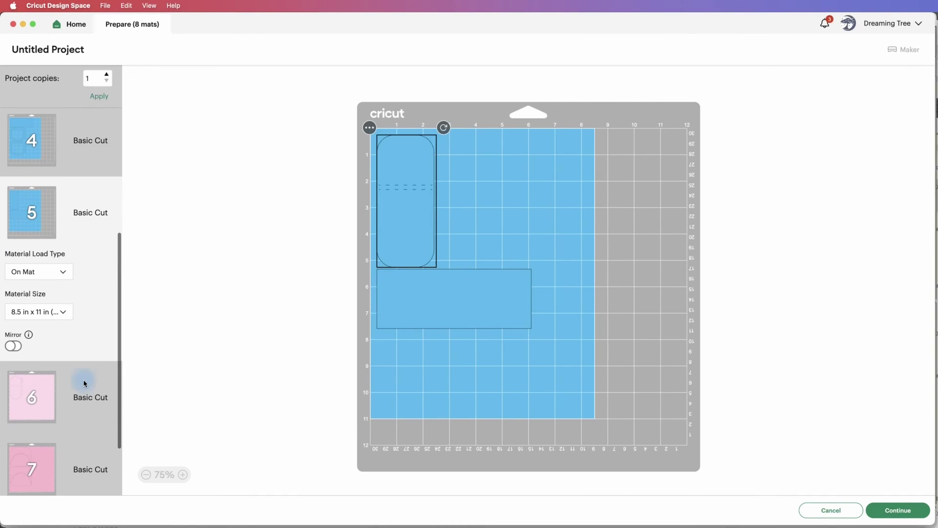
left_click(83, 383)
left_click(47, 383)
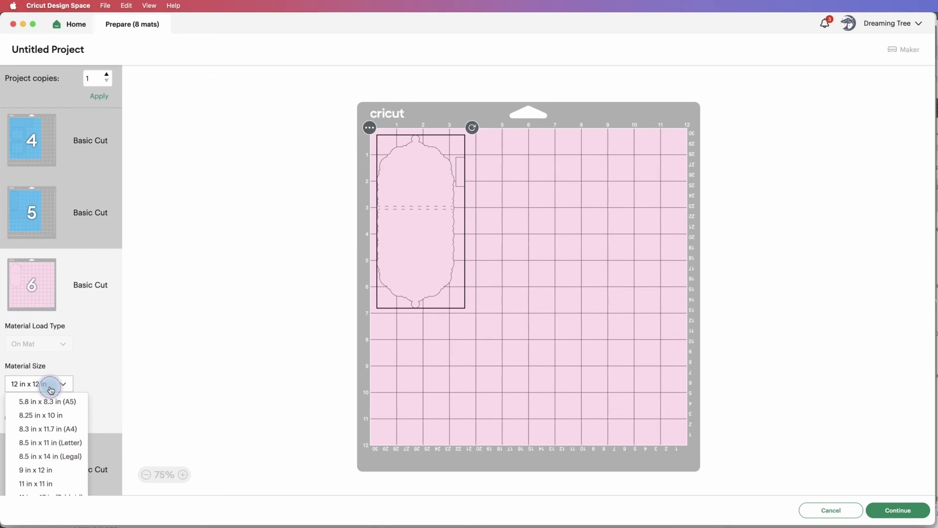
left_click(46, 442)
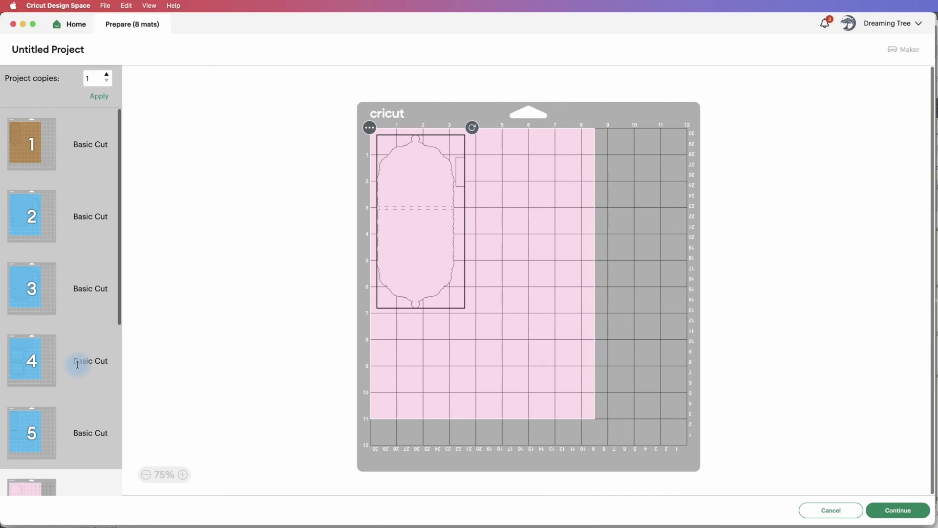
Set mats 7 and 8 to 8.5 in x 11 in Letter material size
scroll(57, 362, "down", 5)
scroll(49, 374, "down", 3)
left_click(55, 391)
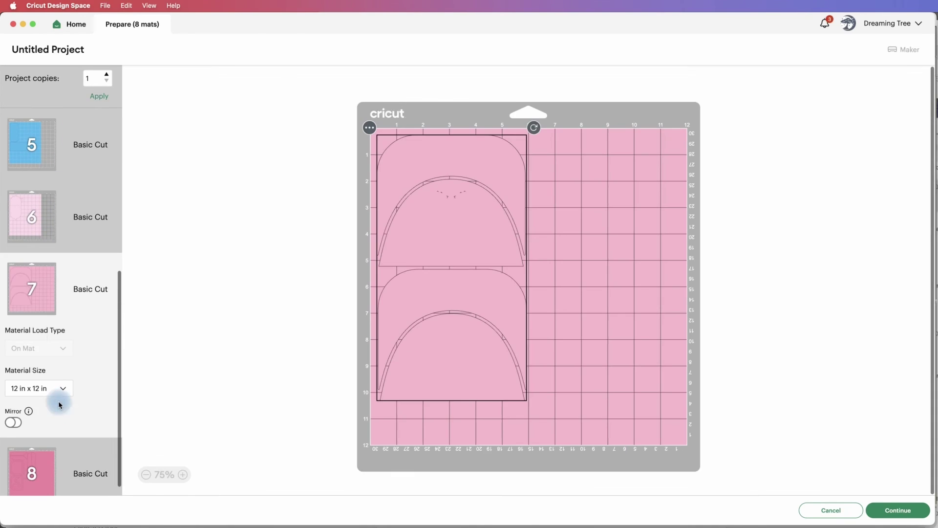
left_click(41, 388)
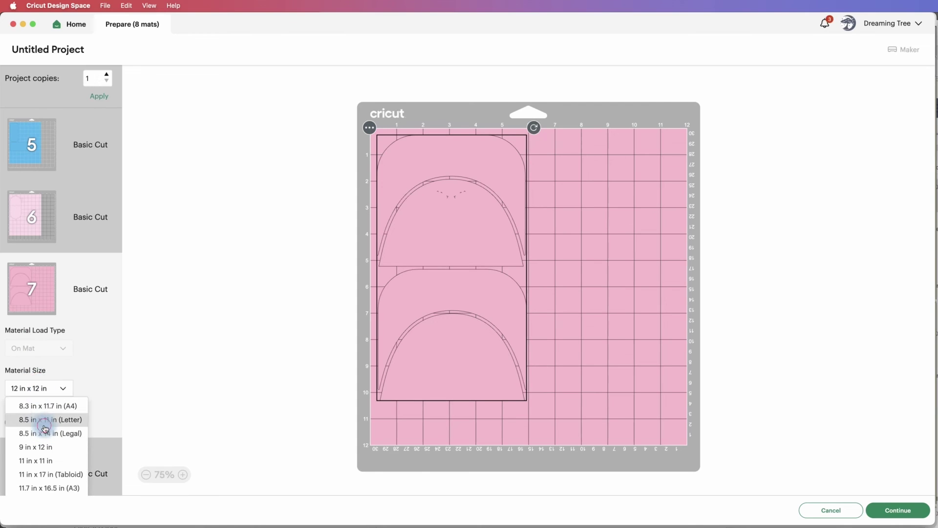
left_click(43, 419)
scroll(52, 371, "down", 3)
scroll(52, 371, "down", 1)
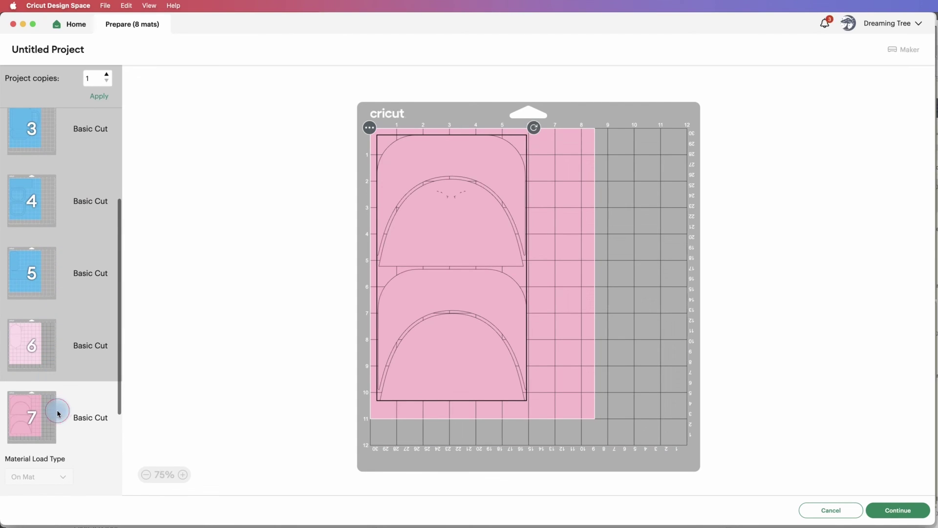
scroll(59, 409, "down", 4)
scroll(59, 409, "down", 1)
left_click(38, 444)
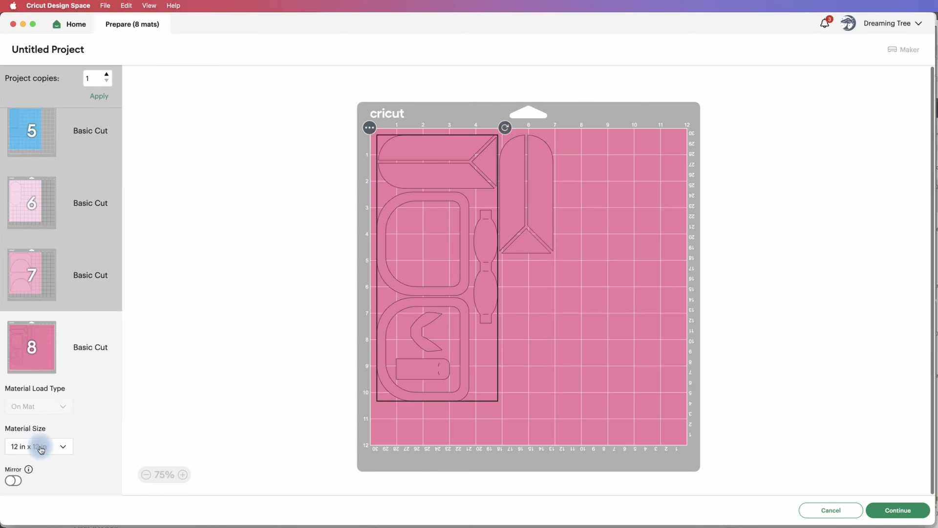
left_click(39, 446)
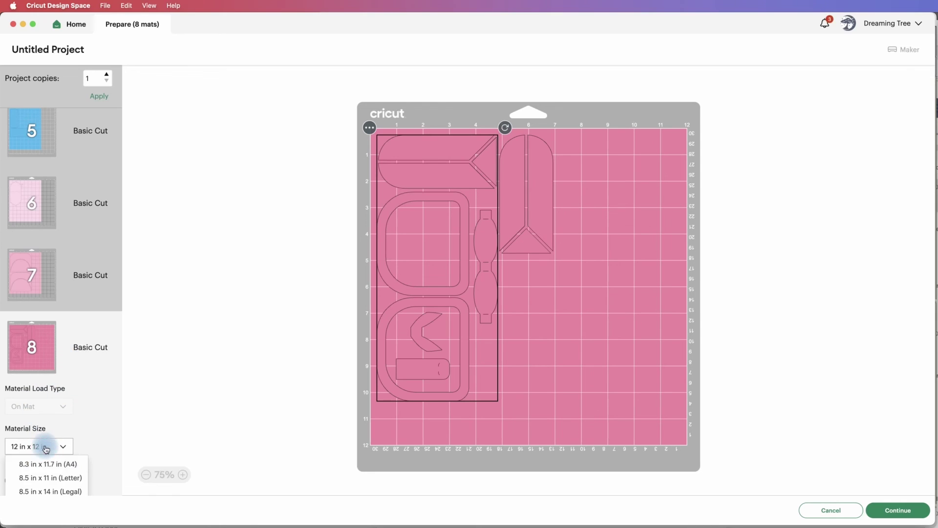
left_click(47, 478)
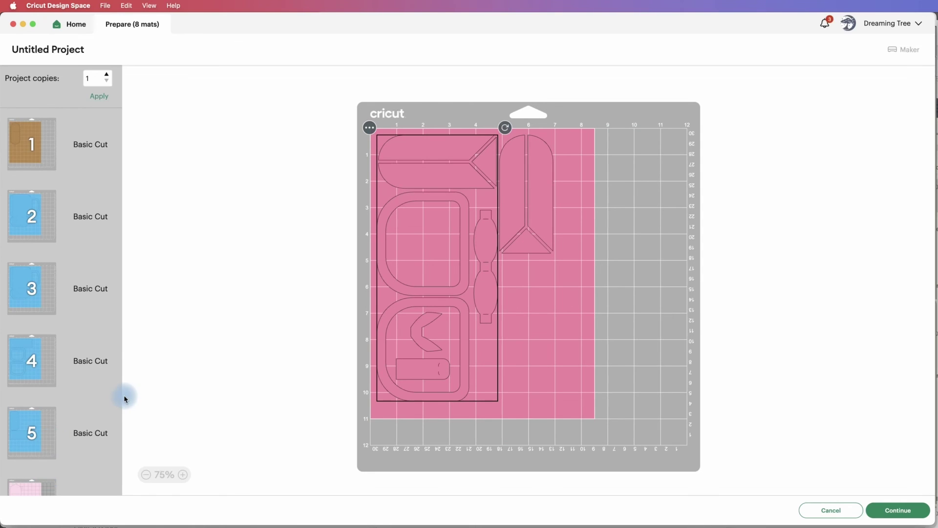
scroll(80, 336, "down", 5)
scroll(80, 338, "down", 3)
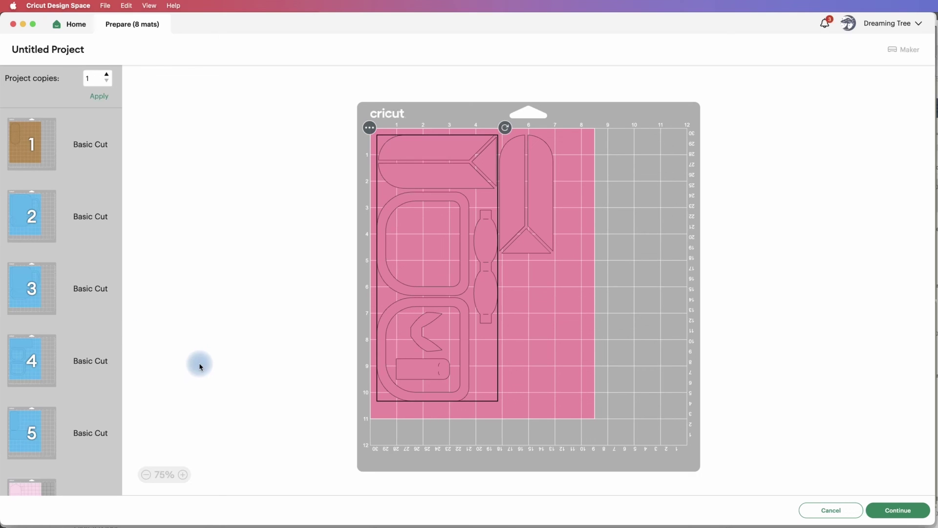
scroll(93, 337, "down", 5)
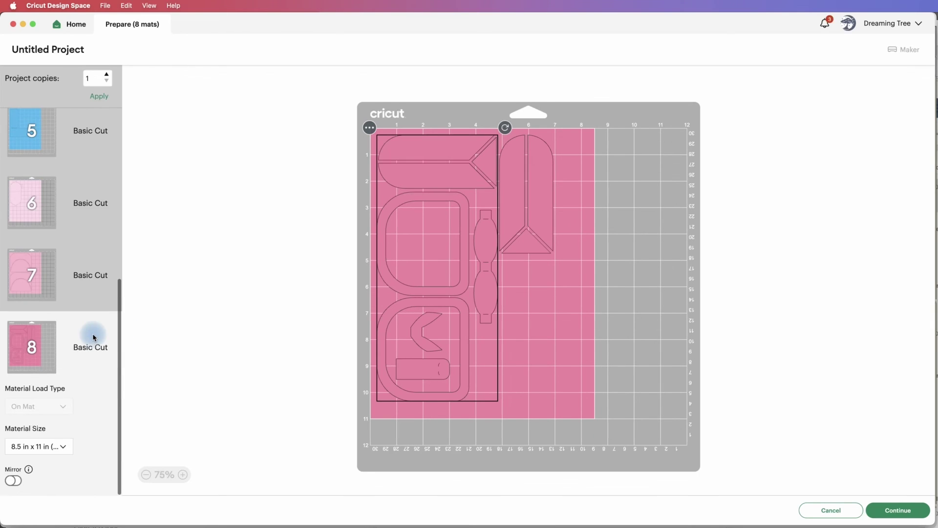
scroll(93, 336, "up", 5)
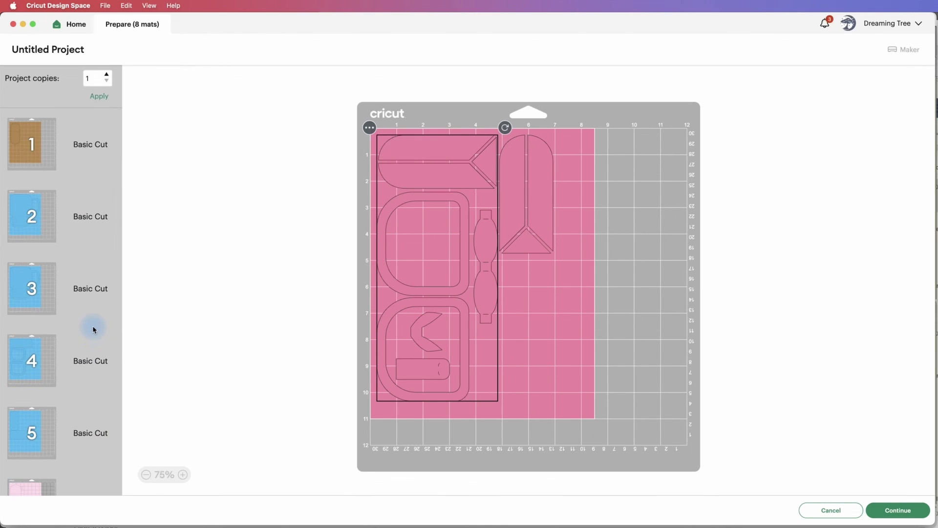